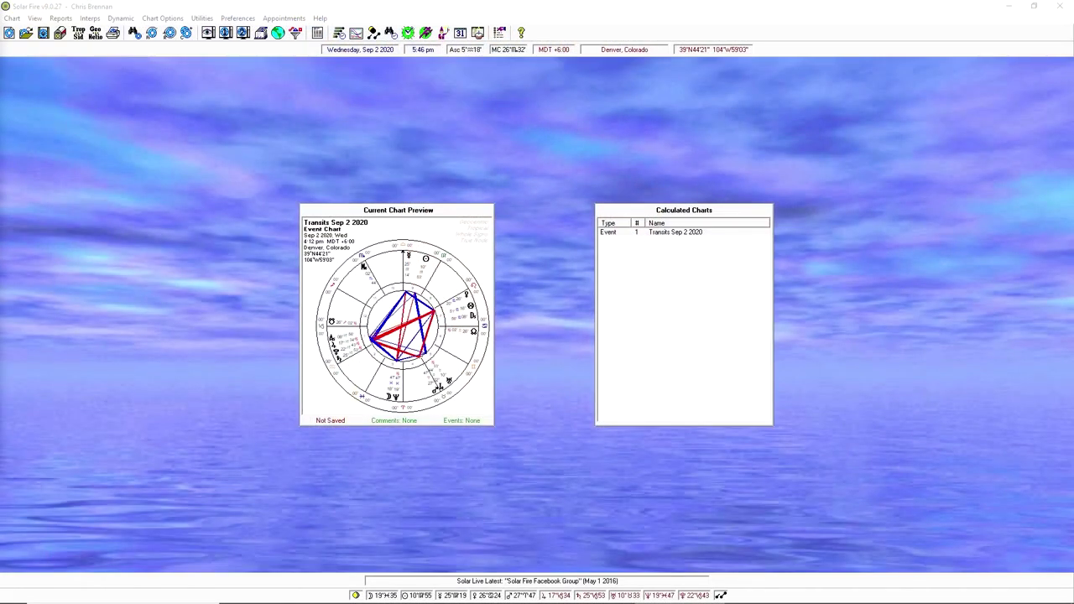
- Check the current planetary positions, lunar phase and nearest eclipses in the live transit read-outs
{"action": "left_click", "coordinate": [704, 240]}
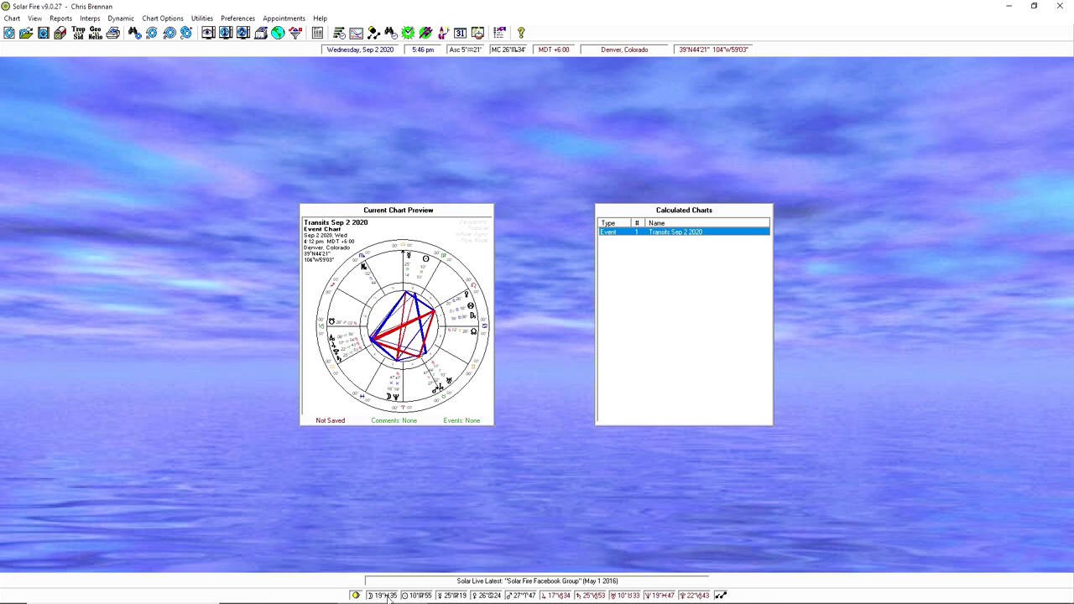
{"action": "mouse_move", "coordinate": [389, 598]}
{"action": "mouse_move", "coordinate": [424, 597]}
{"action": "mouse_move", "coordinate": [356, 596]}
{"action": "mouse_move", "coordinate": [721, 595]}
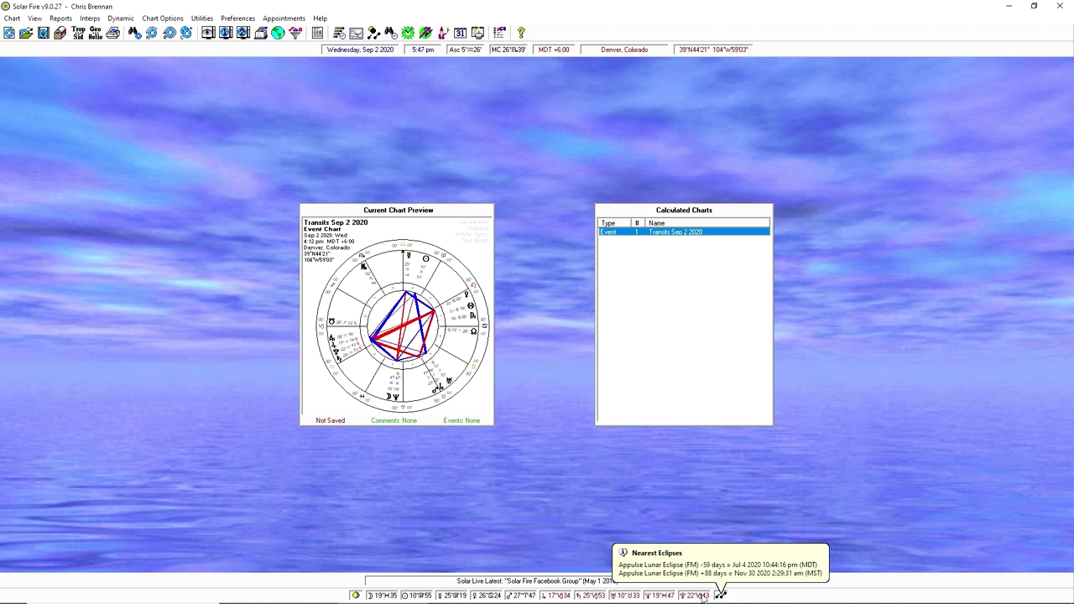
{"action": "mouse_move", "coordinate": [666, 597]}
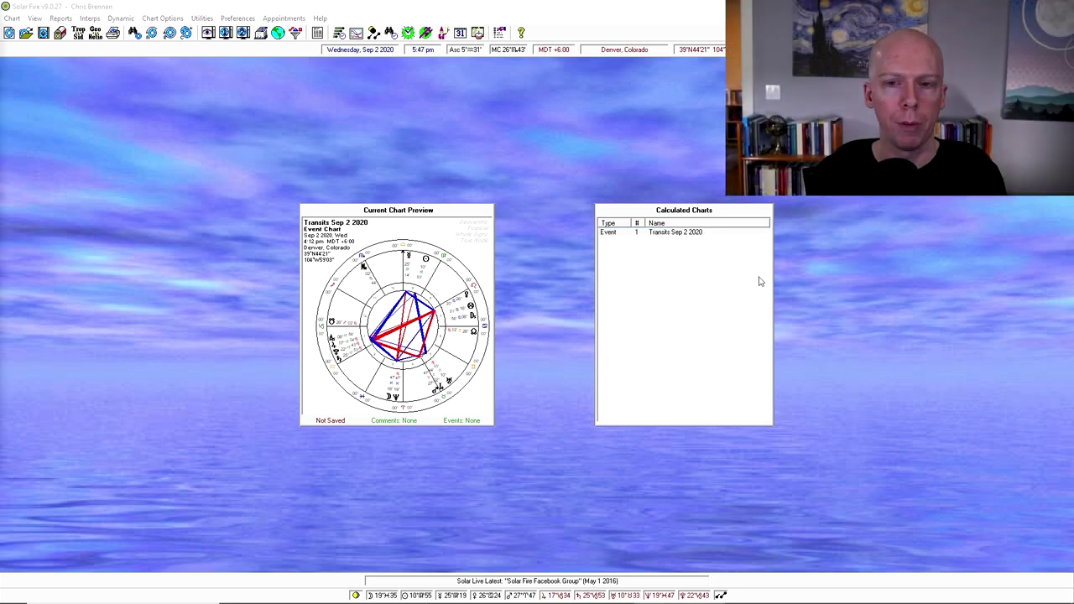
- View the Transits Sep 2 2020 chart at full size, closing it again after viewing
{"action": "left_click", "coordinate": [664, 235]}
{"action": "double_click", "coordinate": [664, 235]}
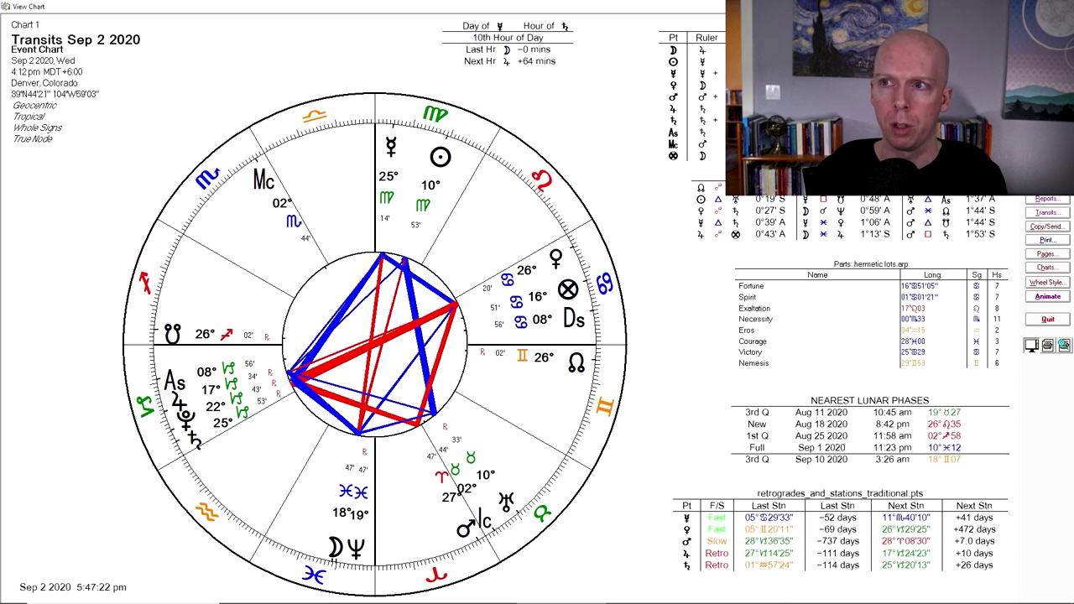
{"action": "key", "text": "Escape"}
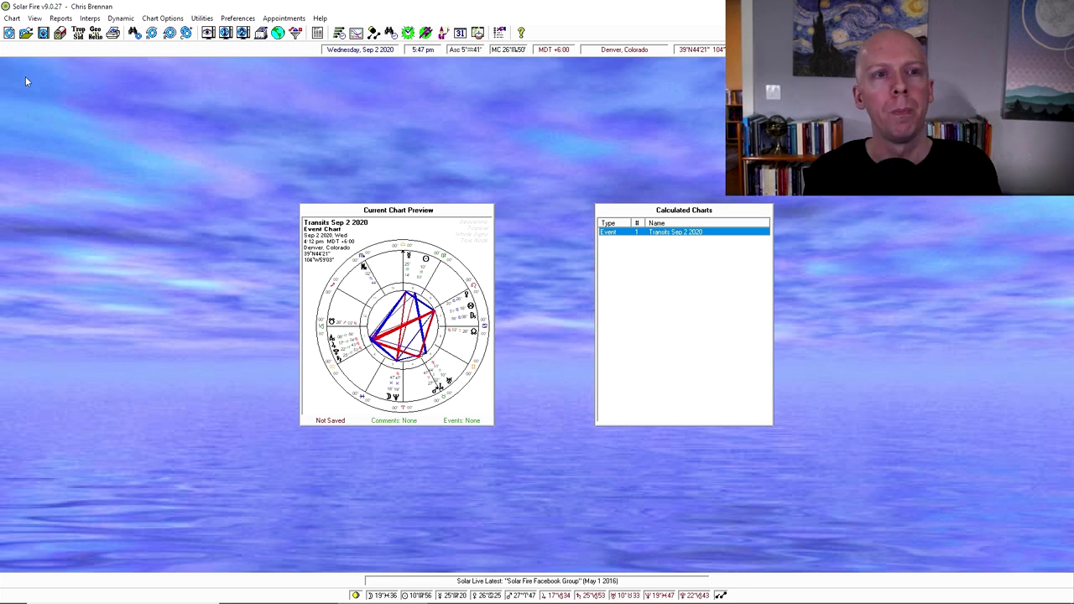
- Start a new chart and name it "Transits Sep 10 2020"
{"action": "left_click", "coordinate": [9, 33]}
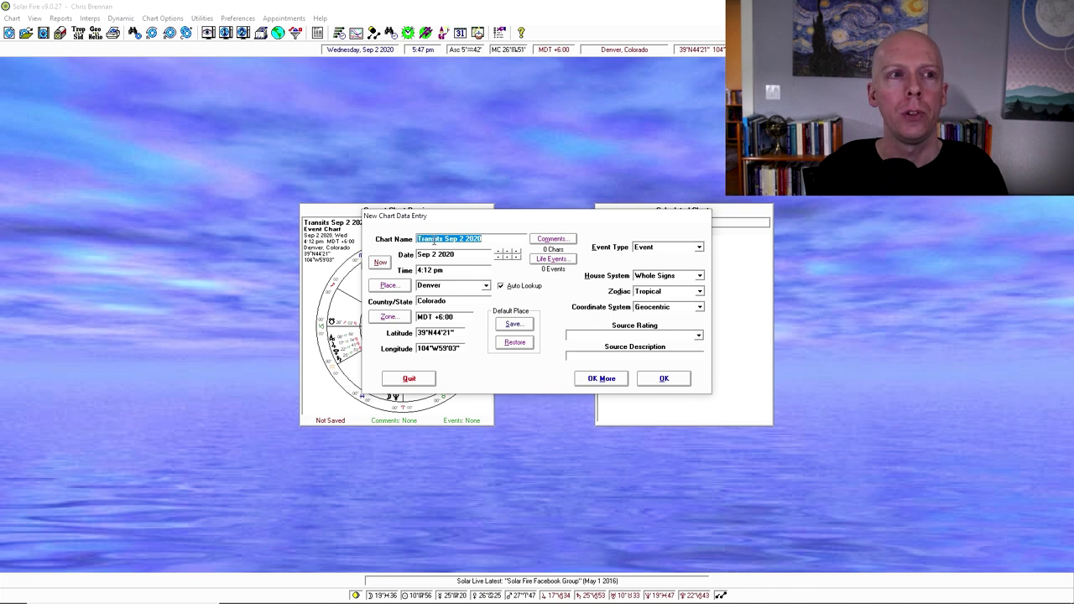
{"action": "left_click", "coordinate": [493, 240]}
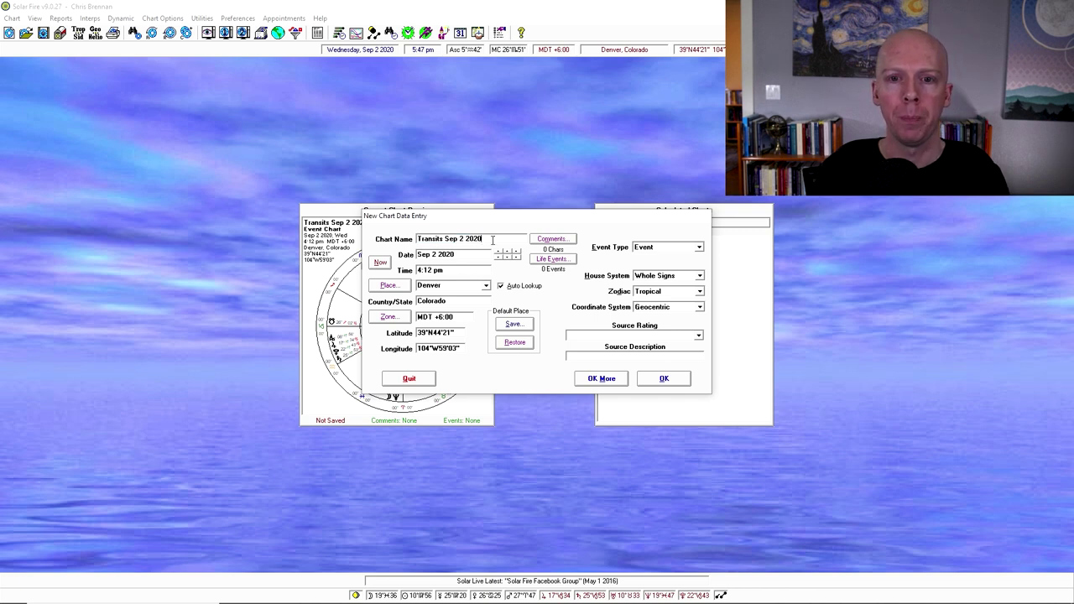
{"action": "left_click_drag", "start_coordinate": [504, 240], "coordinate": [384, 246]}
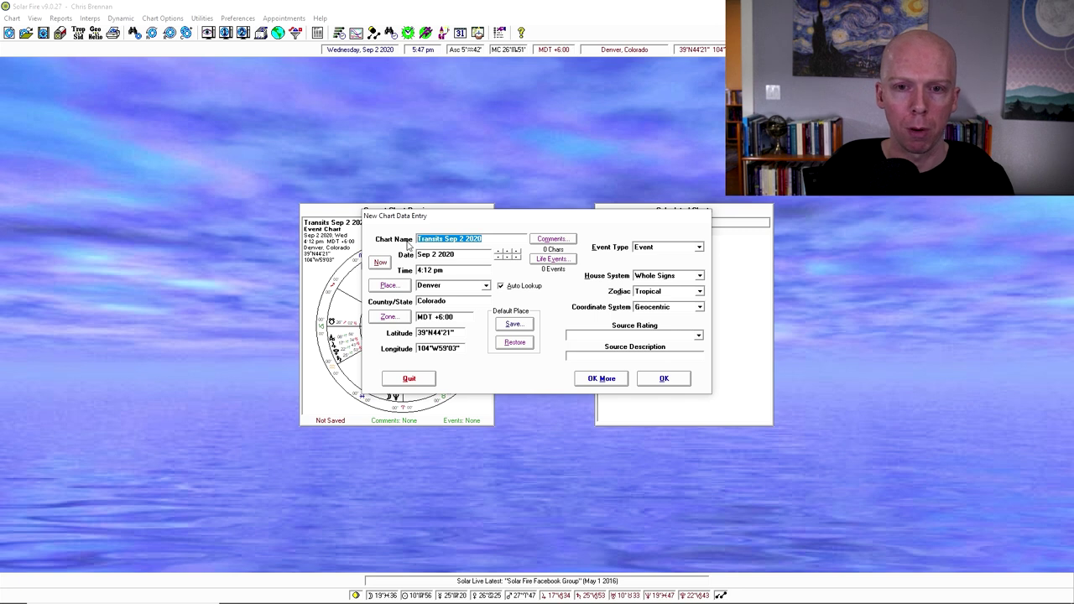
{"action": "left_click", "coordinate": [408, 243]}
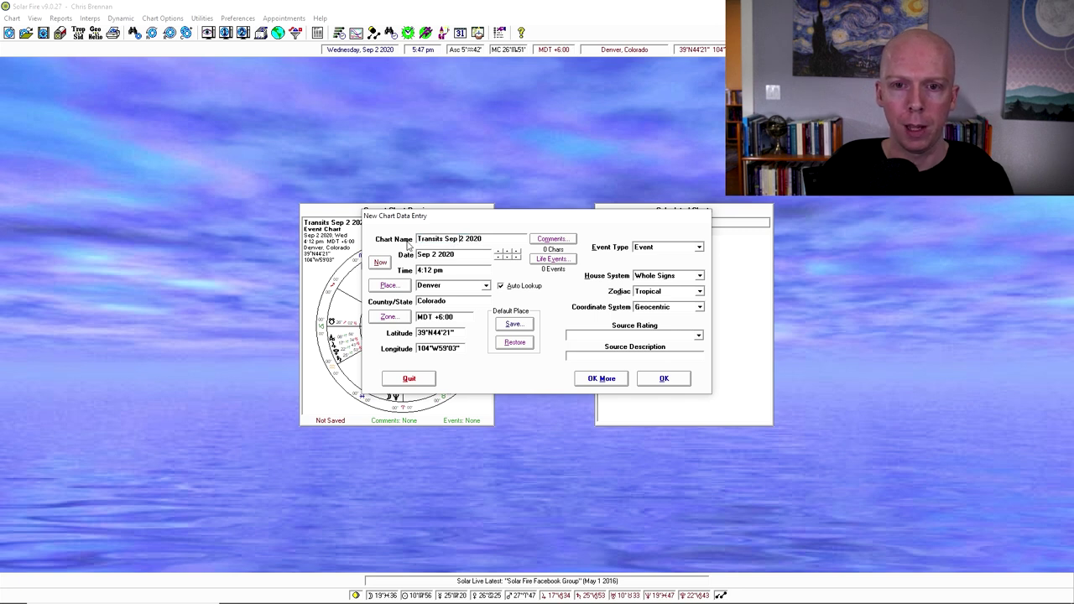
{"action": "key", "text": "BackSpace"}
{"action": "type", "text": "10"}
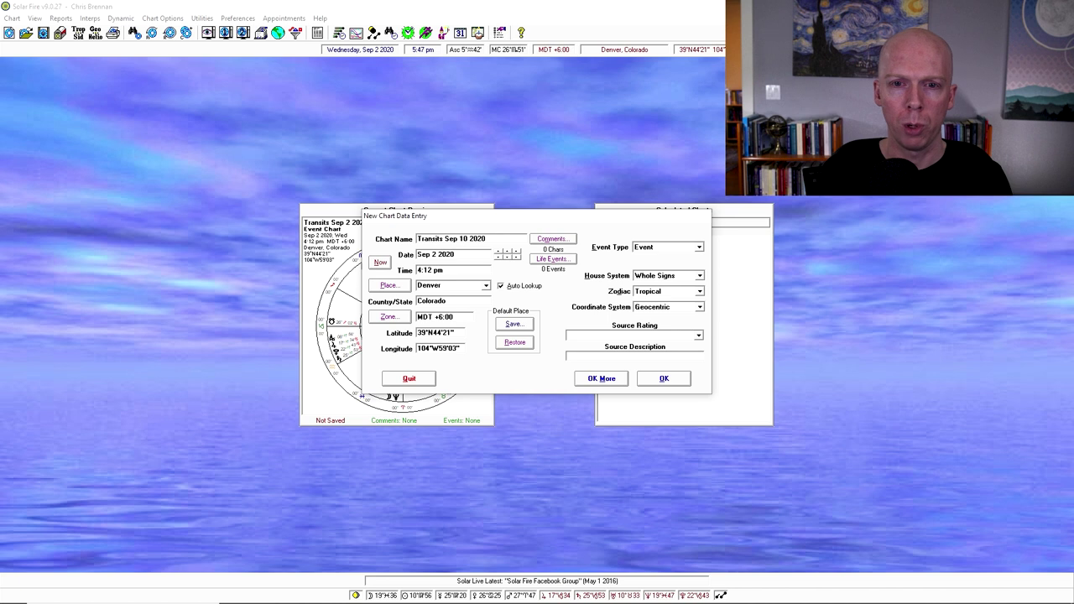
- Set the new chart's date to Sep 10 2020, keeping the time, place and time zone entries
{"action": "key", "text": "Tab"}
{"action": "left_click", "coordinate": [444, 254]}
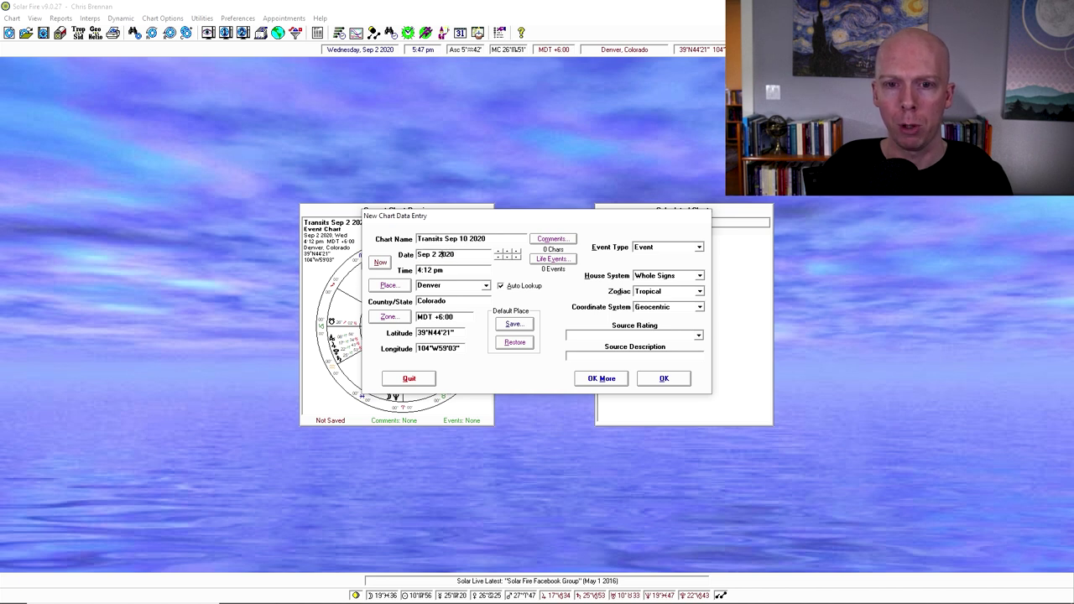
{"action": "key", "text": "BackSpace"}
{"action": "type", "text": "10"}
{"action": "key", "text": "Tab"}
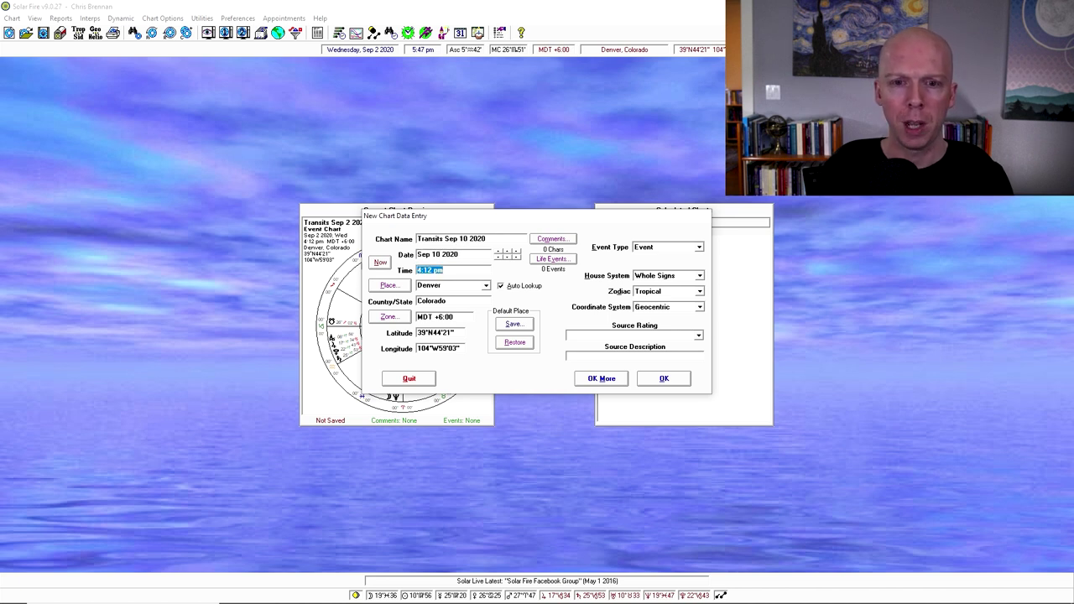
{"action": "key", "text": "Tab"}
{"action": "key", "text": "Tab"}
{"action": "key", "text": "Tab"}
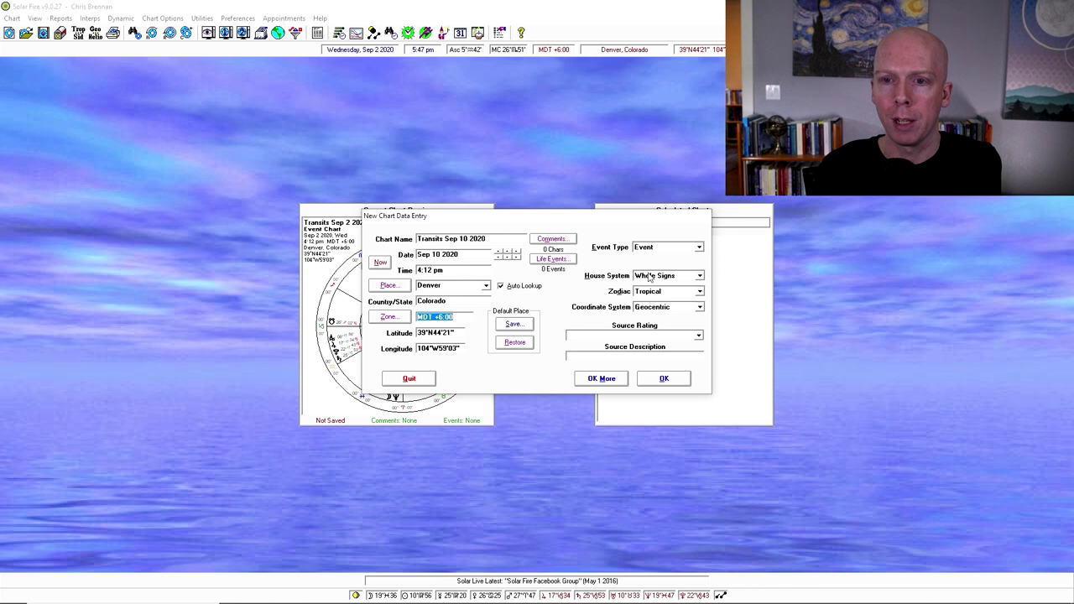
- Set the event type to Male, browse the available house systems and keep Whole Signs
{"action": "left_click", "coordinate": [659, 248]}
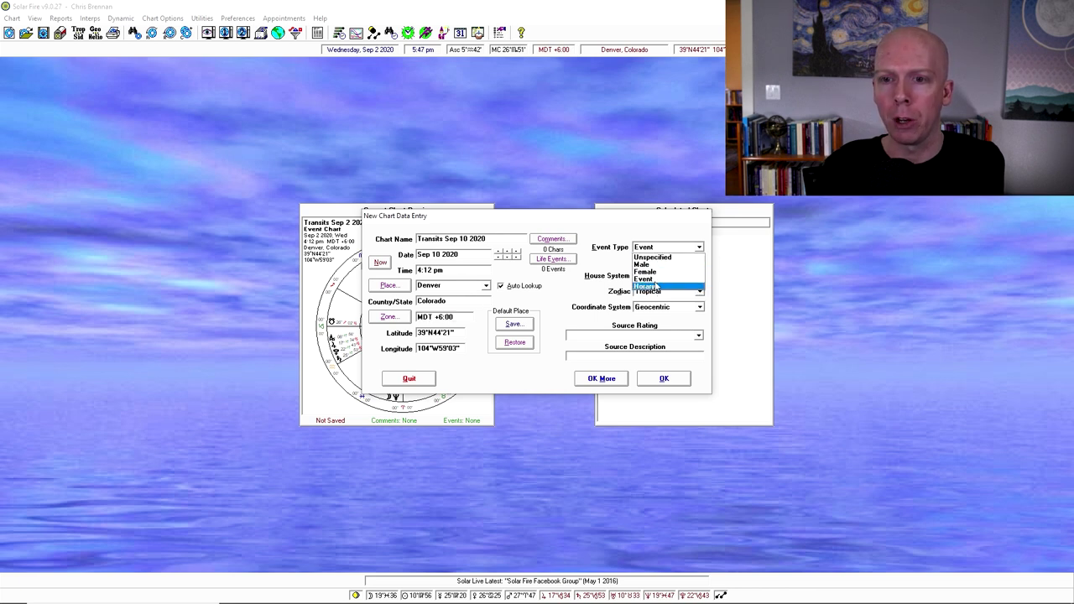
{"action": "left_click", "coordinate": [657, 264]}
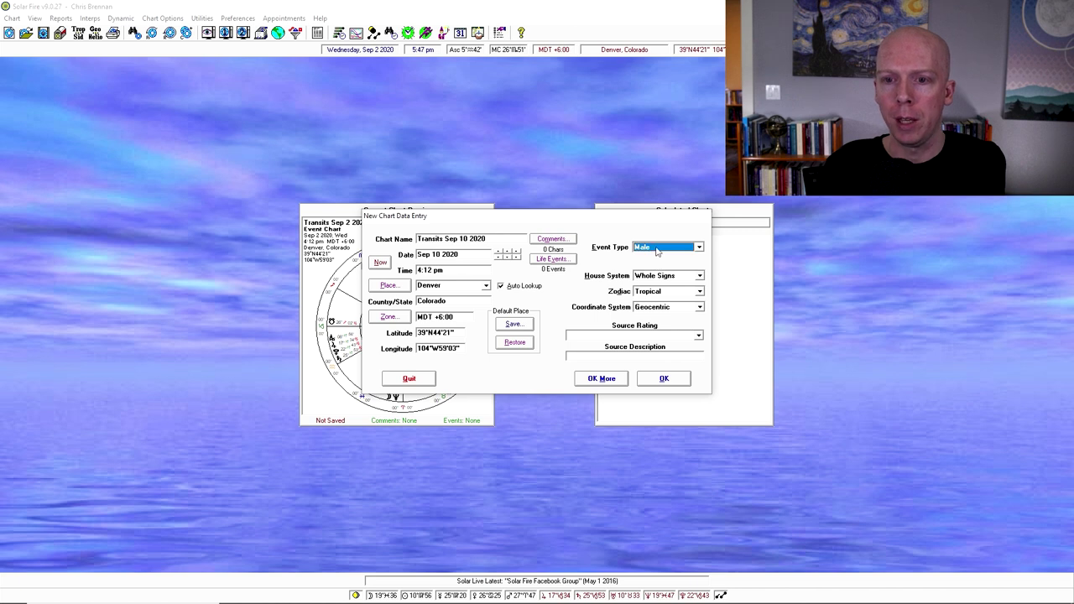
{"action": "left_click", "coordinate": [656, 277]}
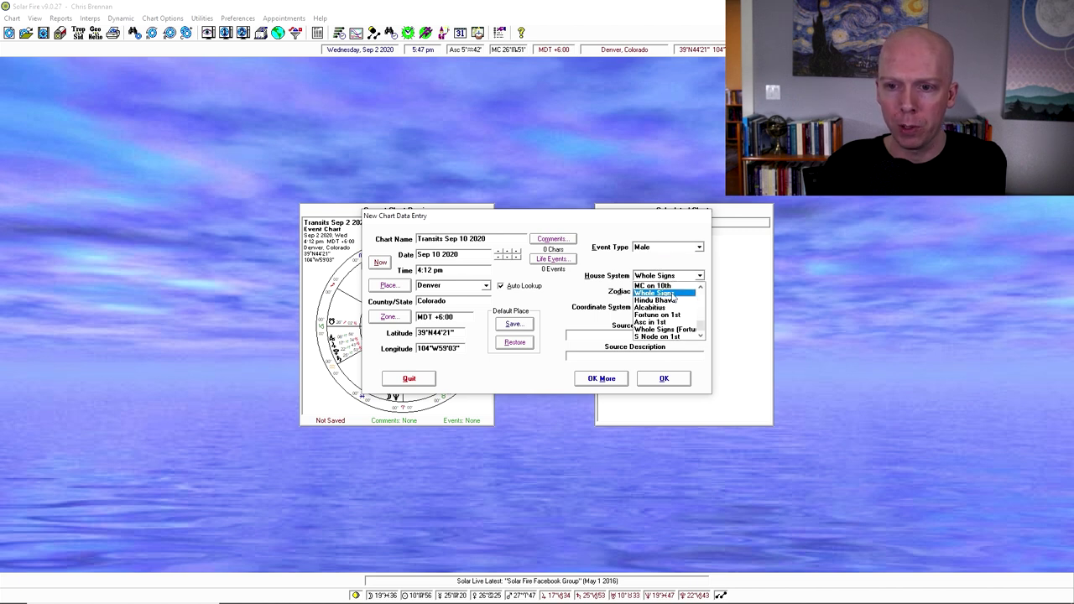
{"action": "scroll", "coordinate": [672, 301], "scroll_direction": "up", "scroll_amount": 5}
{"action": "scroll", "coordinate": [671, 306], "scroll_direction": "down", "scroll_amount": 1}
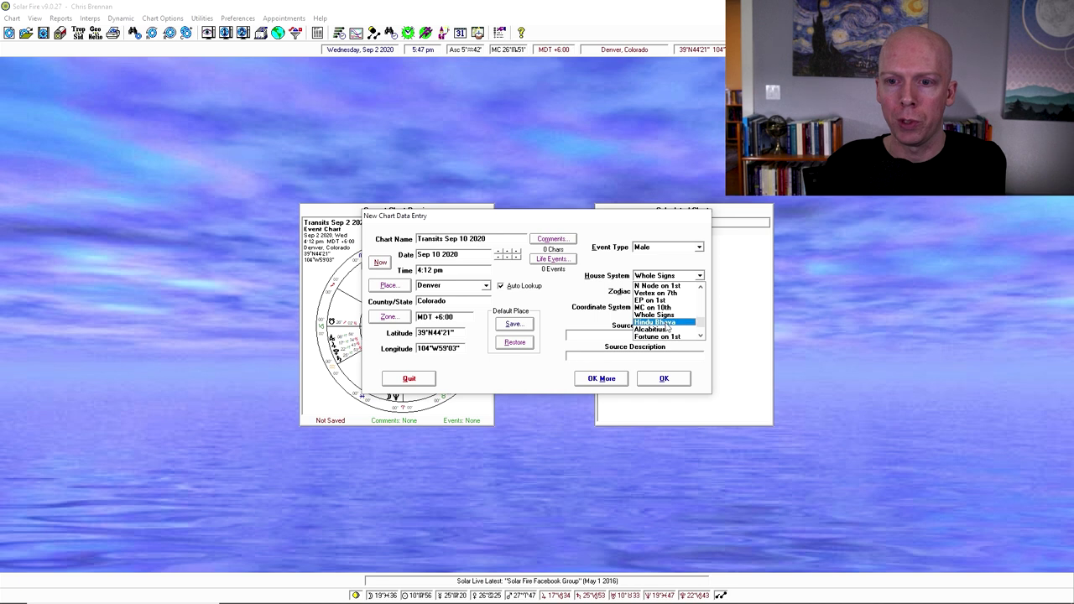
{"action": "scroll", "coordinate": [668, 322], "scroll_direction": "up", "scroll_amount": 4}
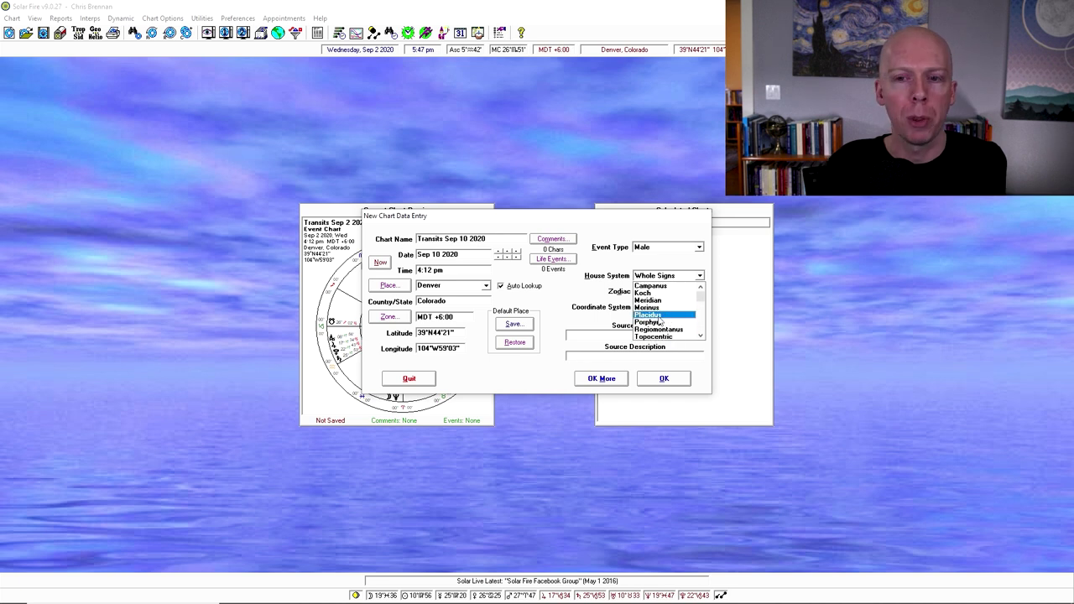
{"action": "scroll", "coordinate": [666, 321], "scroll_direction": "down", "scroll_amount": 10}
{"action": "scroll", "coordinate": [660, 320], "scroll_direction": "up", "scroll_amount": 6}
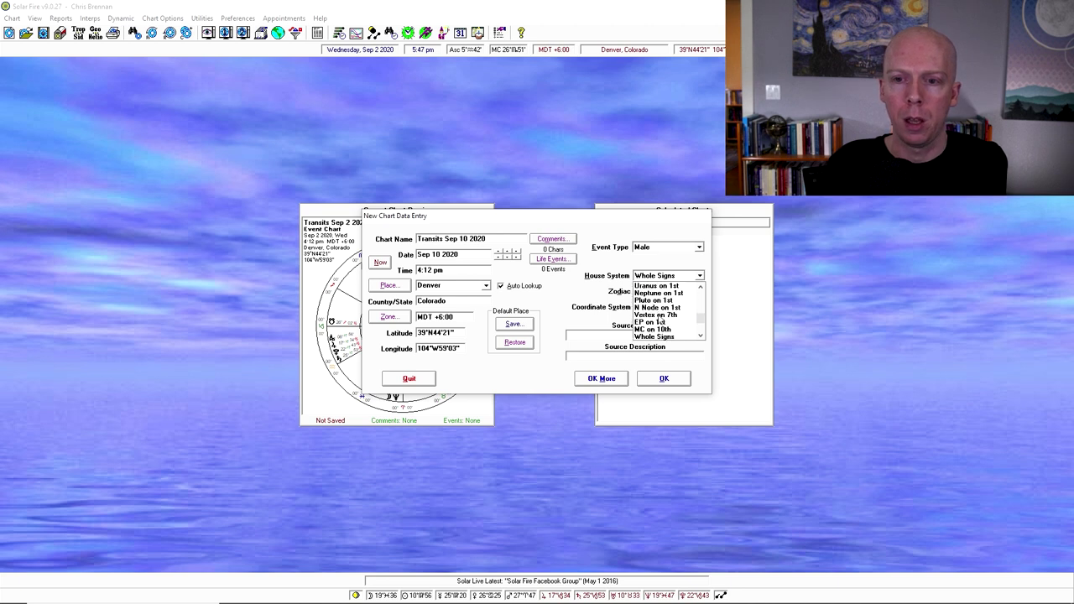
{"action": "left_click", "coordinate": [658, 318]}
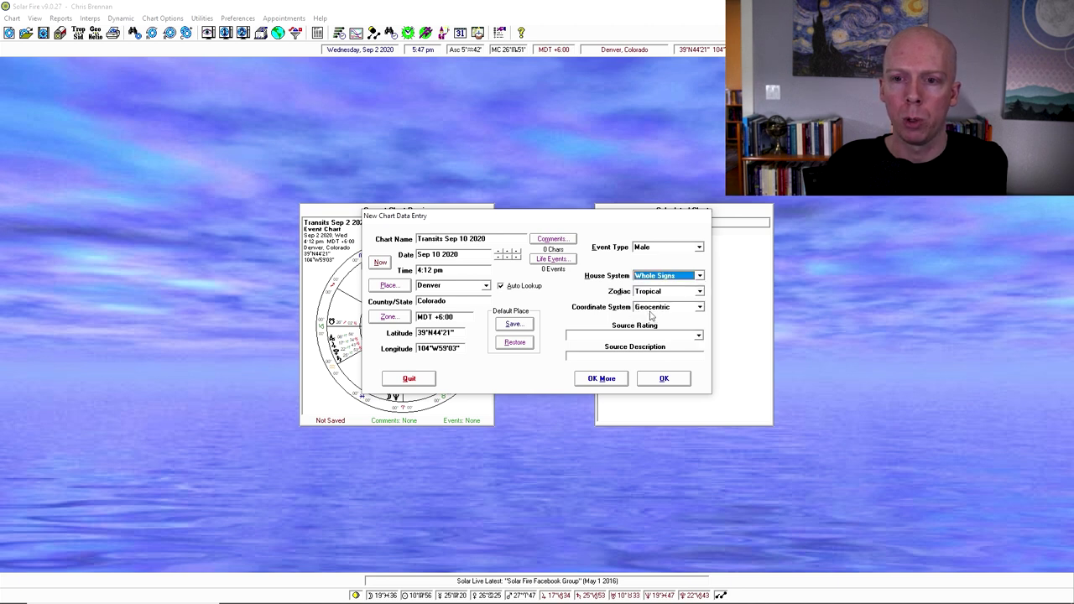
- Check the zodiac and coordinate system options, keeping Tropical and Geocentric for the new chart
{"action": "left_click", "coordinate": [648, 292]}
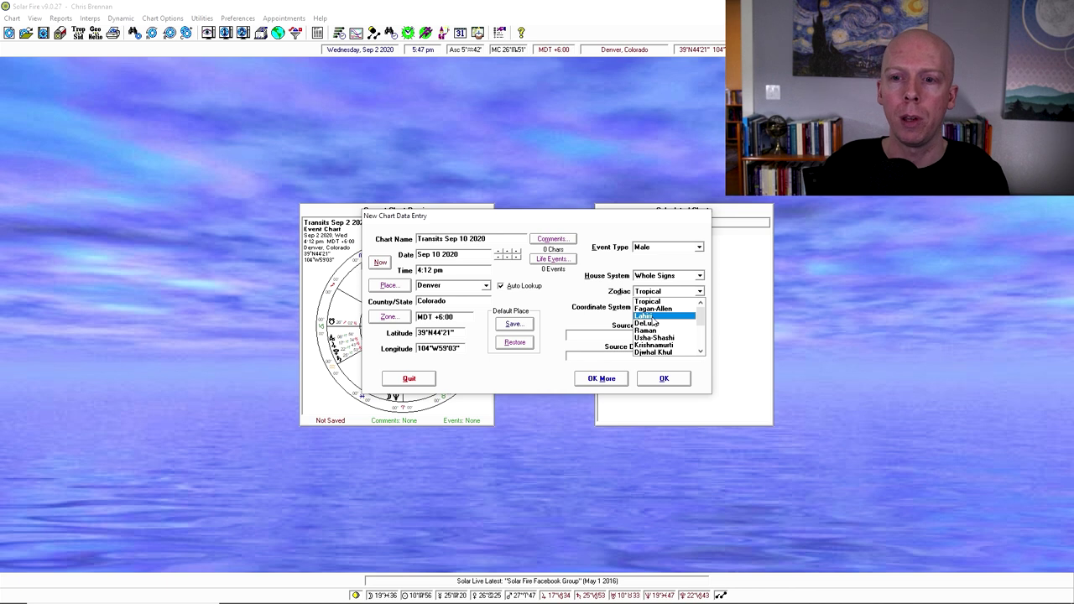
{"action": "left_click", "coordinate": [653, 302]}
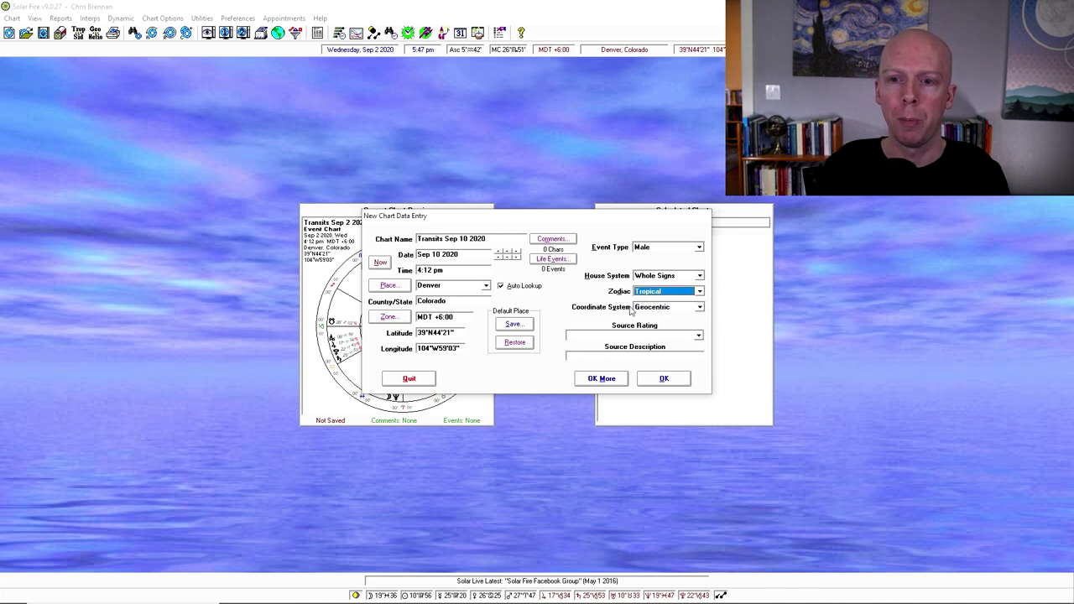
{"action": "left_click", "coordinate": [636, 308]}
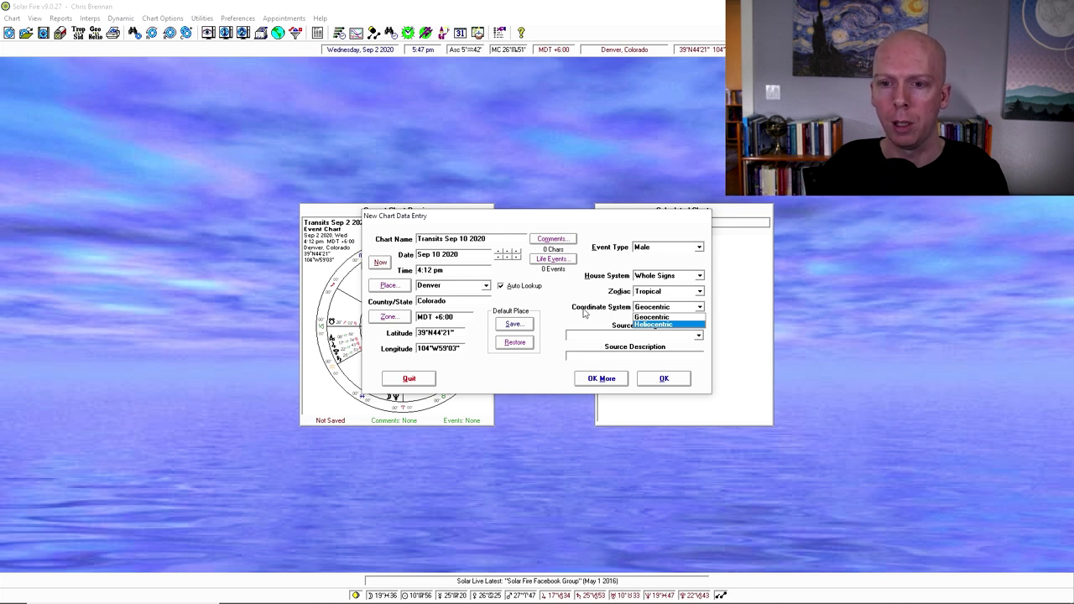
{"action": "left_click", "coordinate": [585, 313]}
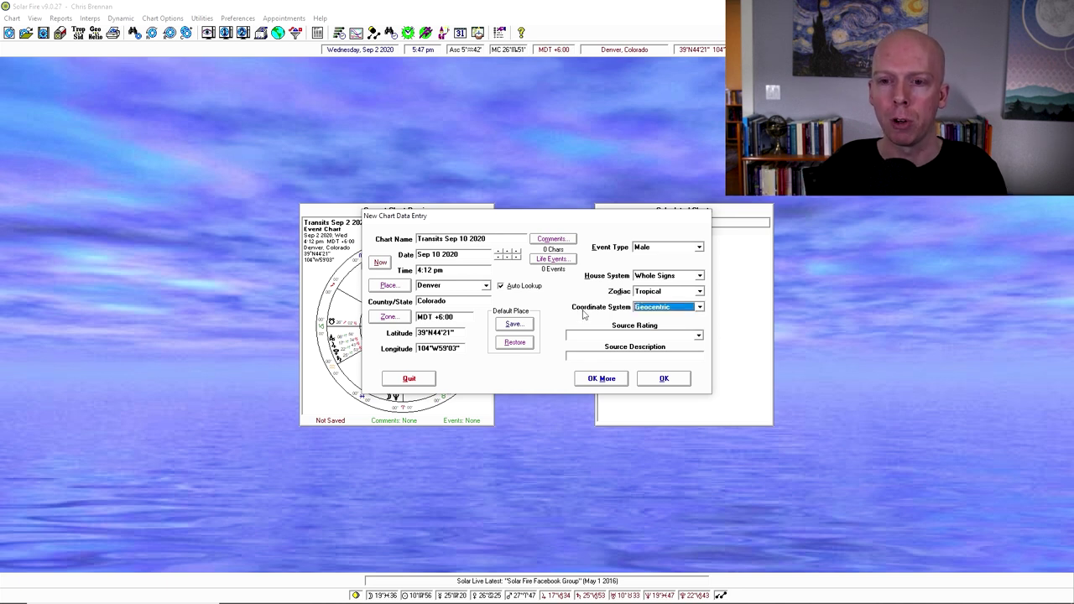
- Set the source rating to "AA - From birth record" and the source description to "From birth certificate"
{"action": "left_click", "coordinate": [699, 337]}
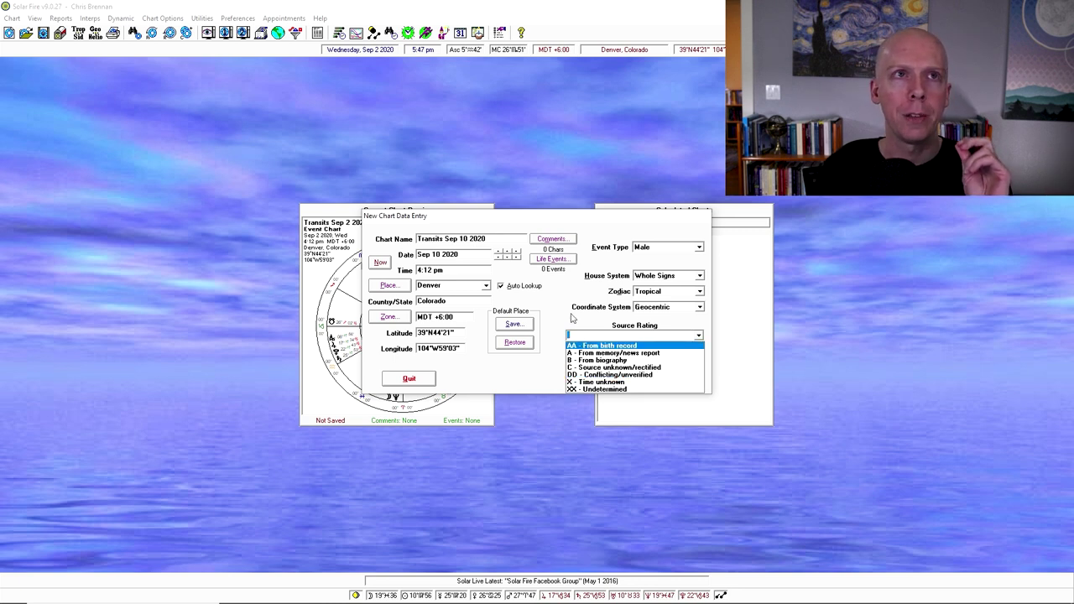
{"action": "left_click", "coordinate": [571, 316]}
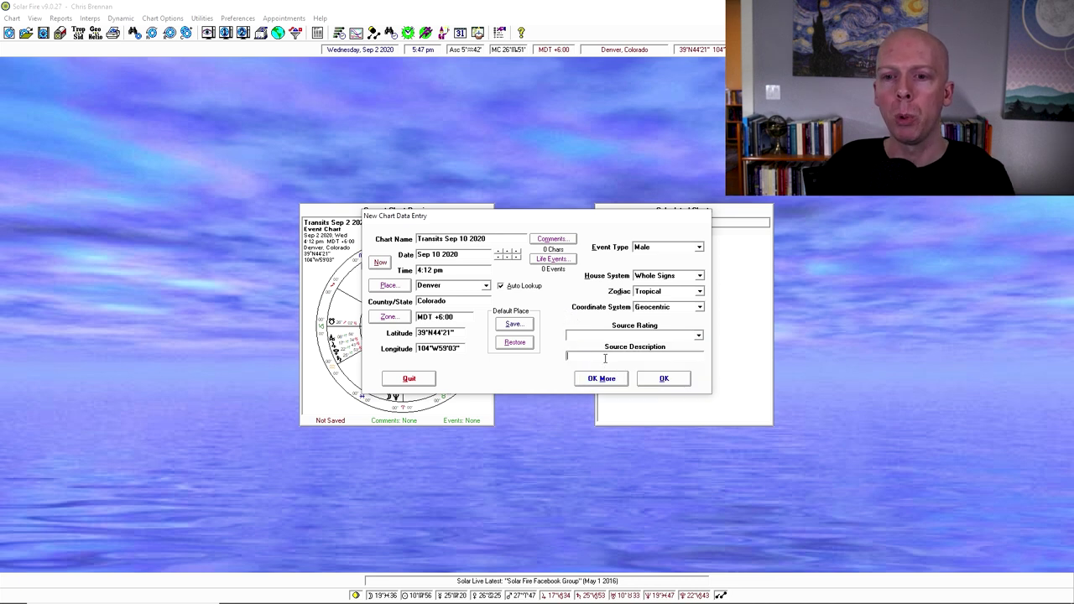
{"action": "type", "text": "Th"}
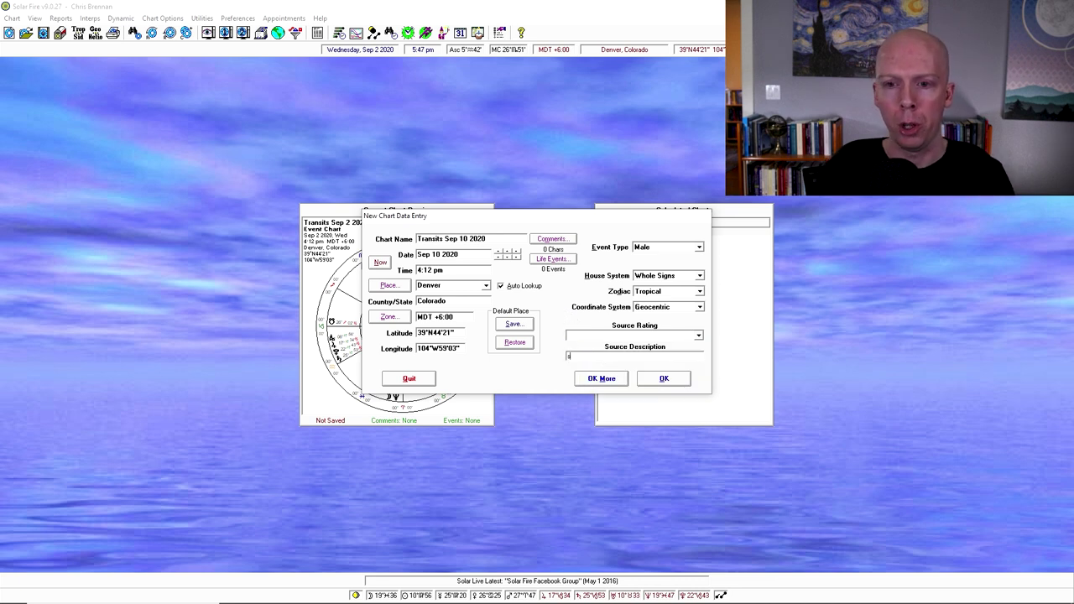
{"action": "key", "text": "shift+Tab"}
{"action": "left_click", "coordinate": [698, 336]}
{"action": "left_click", "coordinate": [684, 344]}
{"action": "left_click", "coordinate": [652, 357]}
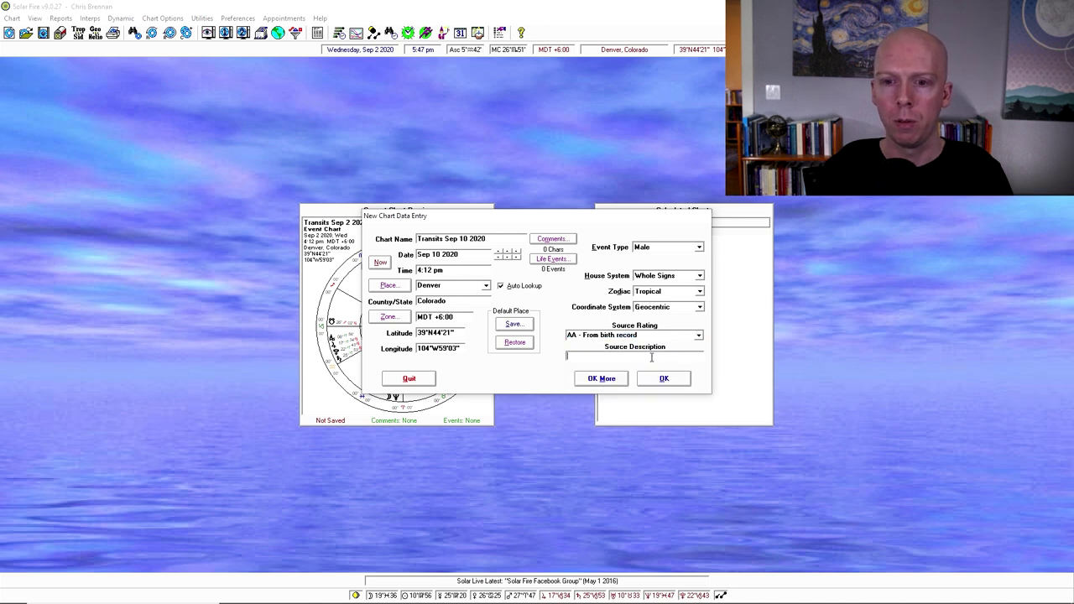
{"action": "type", "text": "From birth certi"}
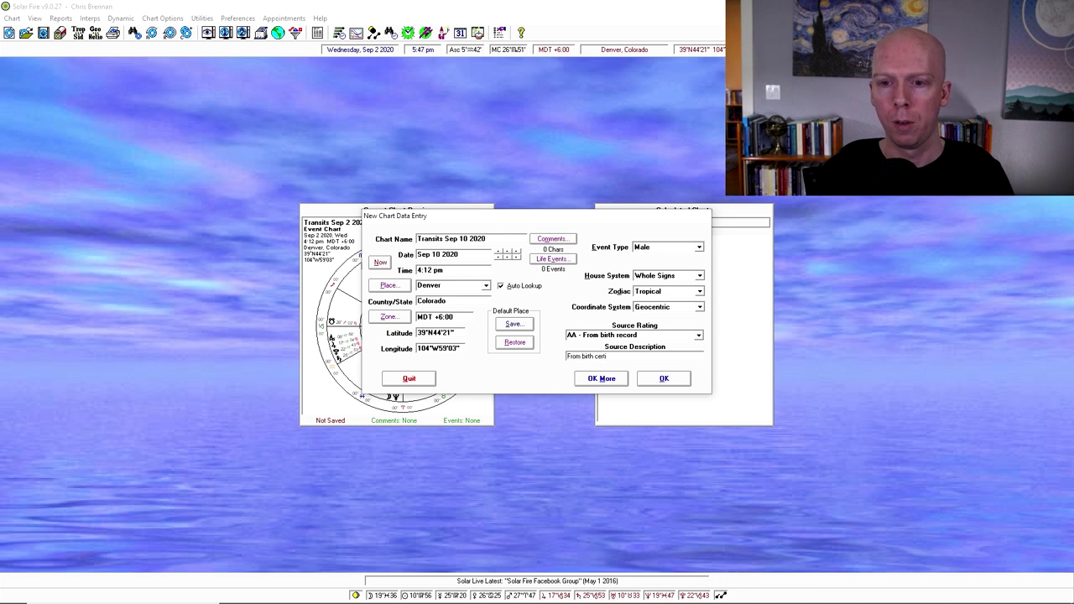
{"action": "type", "text": "ficate"}
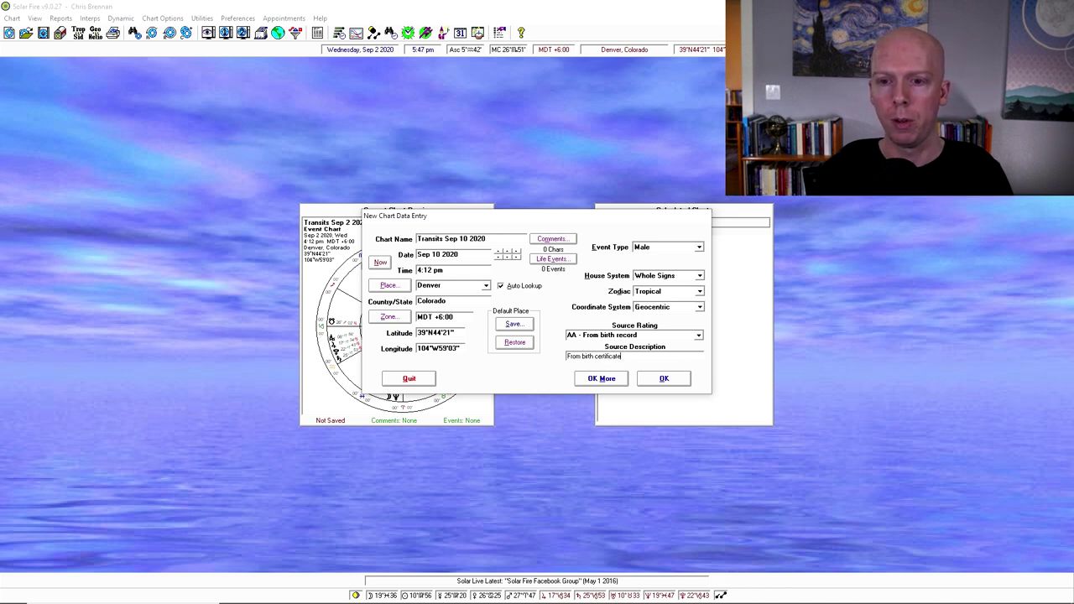
- Save chart comments reading "Comments" and "comments" on separate lines, and calculate the new chart
{"action": "left_click", "coordinate": [551, 241]}
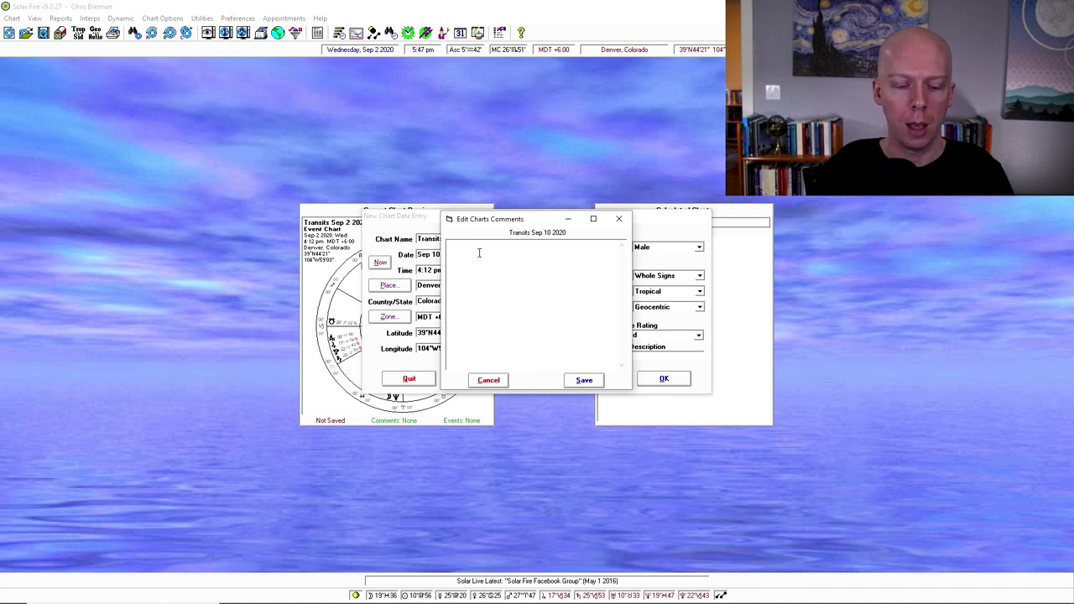
{"action": "type", "text": "Comments  "}
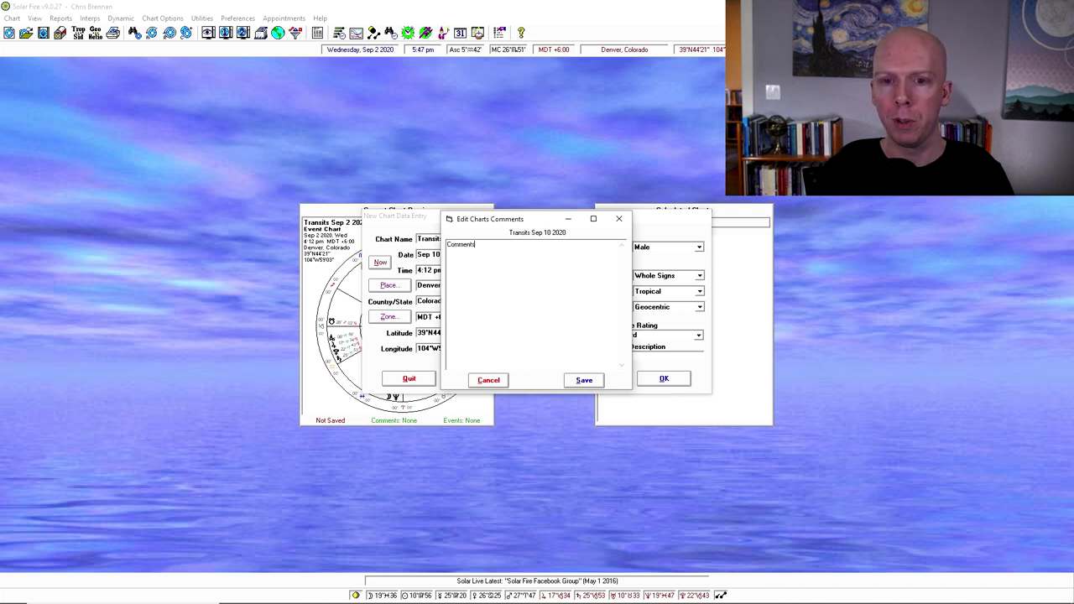
{"action": "type", "text": "comments"}
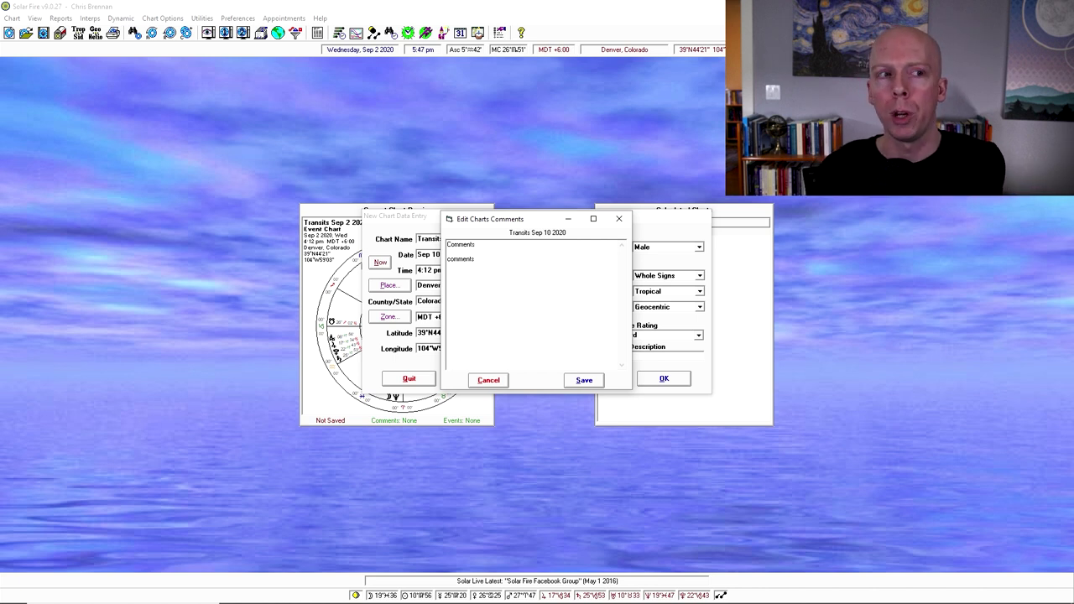
{"action": "left_click", "coordinate": [585, 382]}
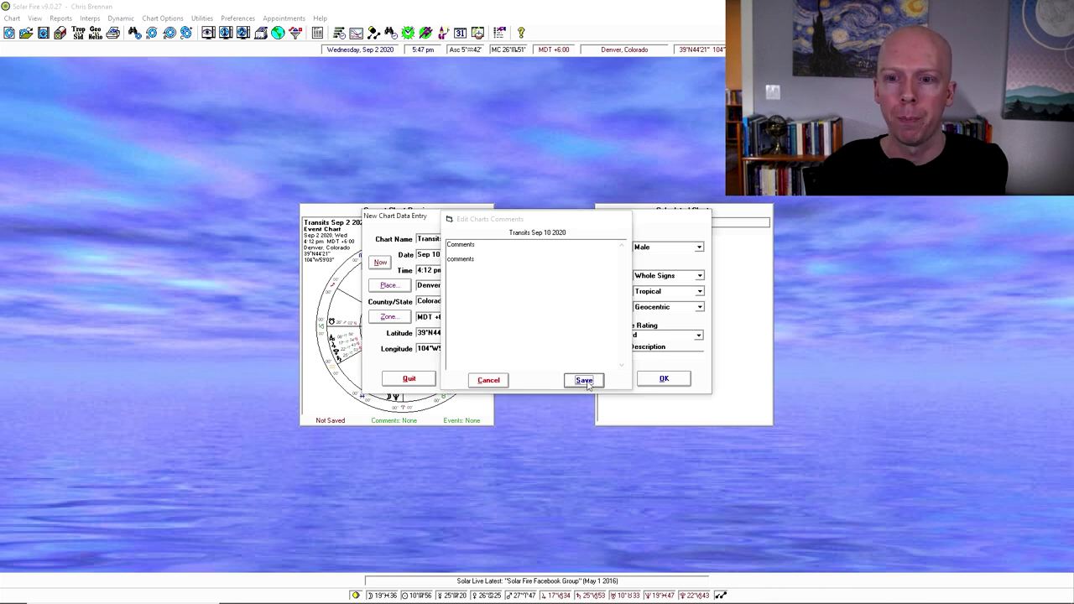
{"action": "left_click", "coordinate": [665, 378]}
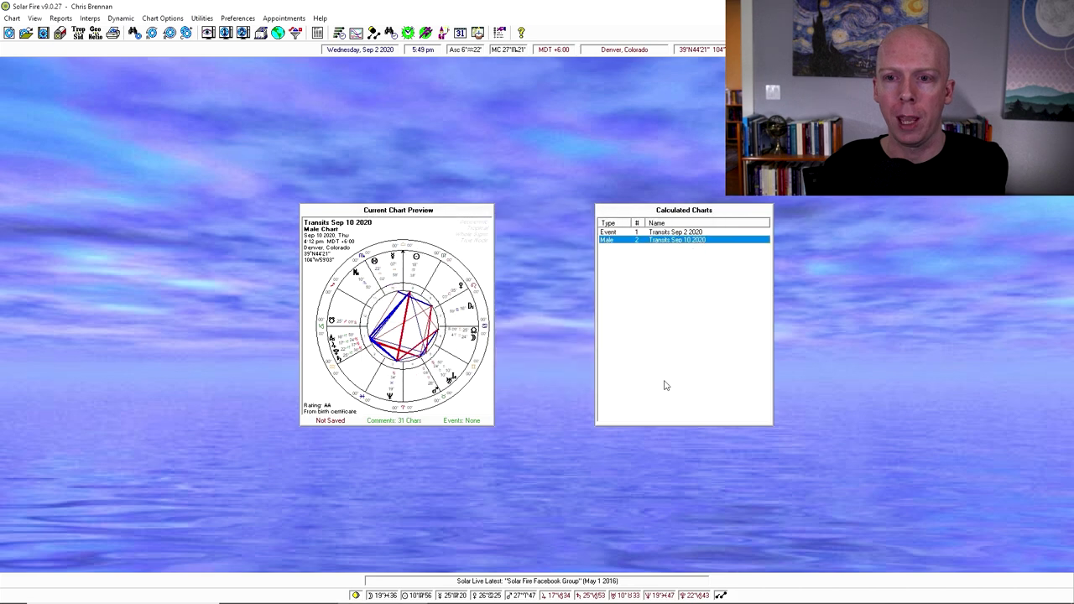
- View the Transits Sep 10 2020 chart, and open the chart database on the nick_general_natal_timed.SFcht file
{"action": "double_click", "coordinate": [677, 243]}
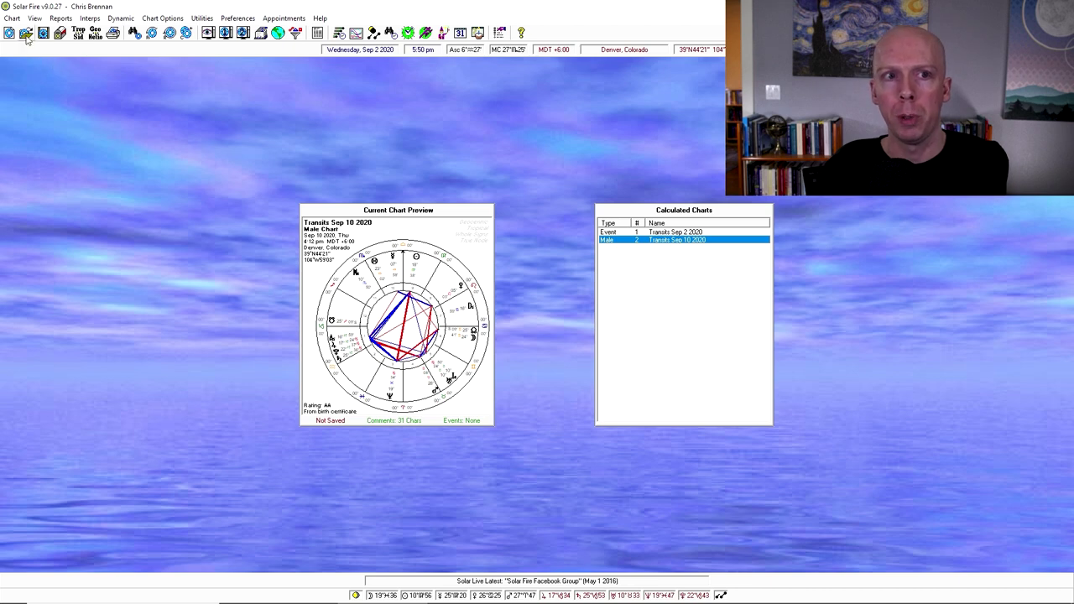
{"action": "left_click", "coordinate": [25, 33]}
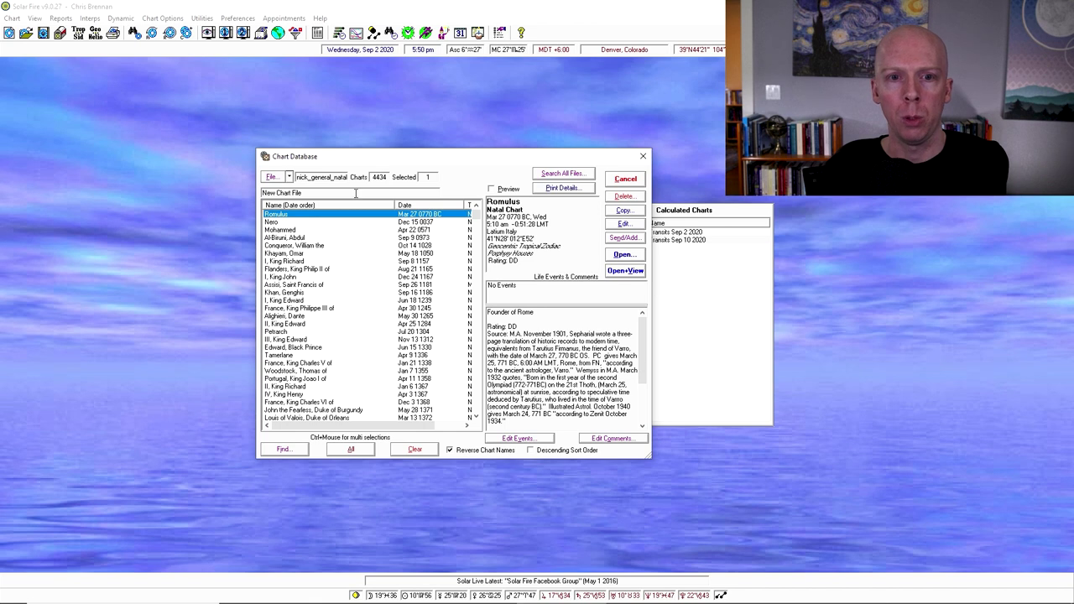
{"action": "left_click", "coordinate": [274, 178]}
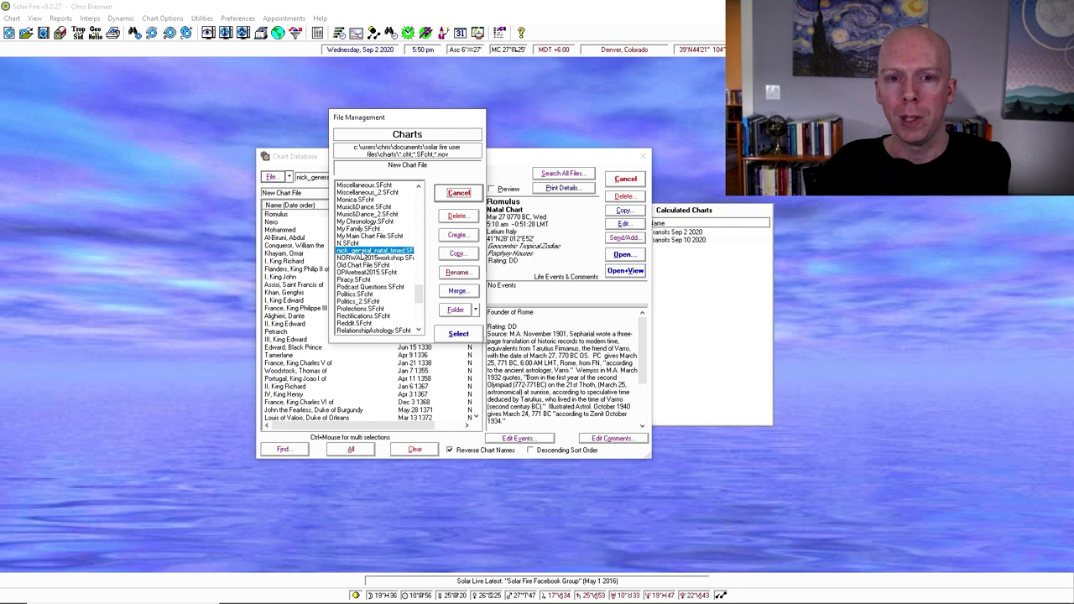
{"action": "double_click", "coordinate": [361, 251]}
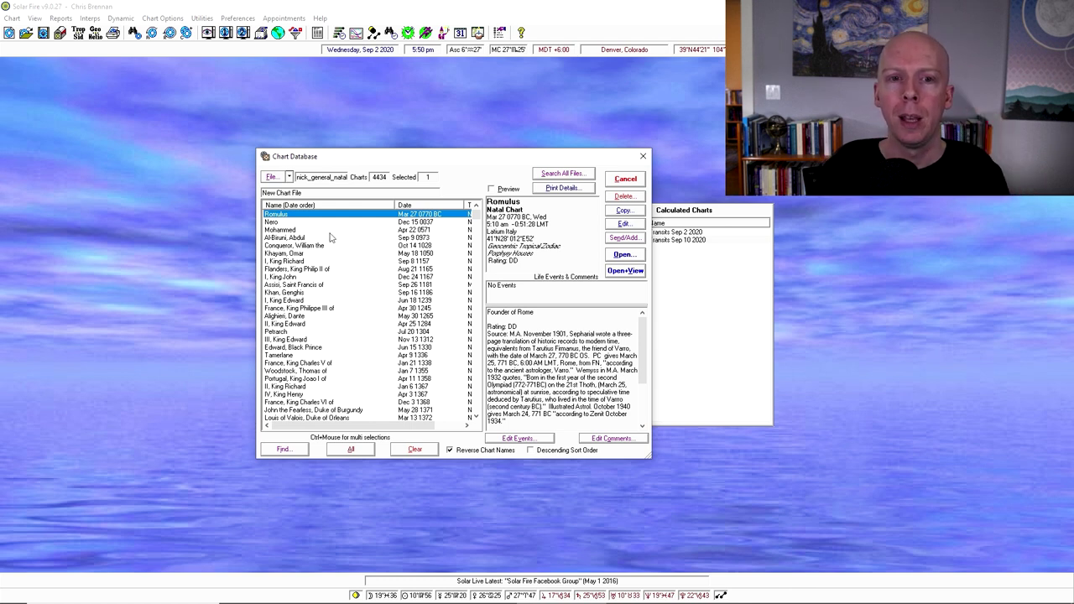
- Browse the natal charts in date order, checking the birth data and comments of several entries from ancient to recent dates
{"action": "left_click", "coordinate": [328, 230]}
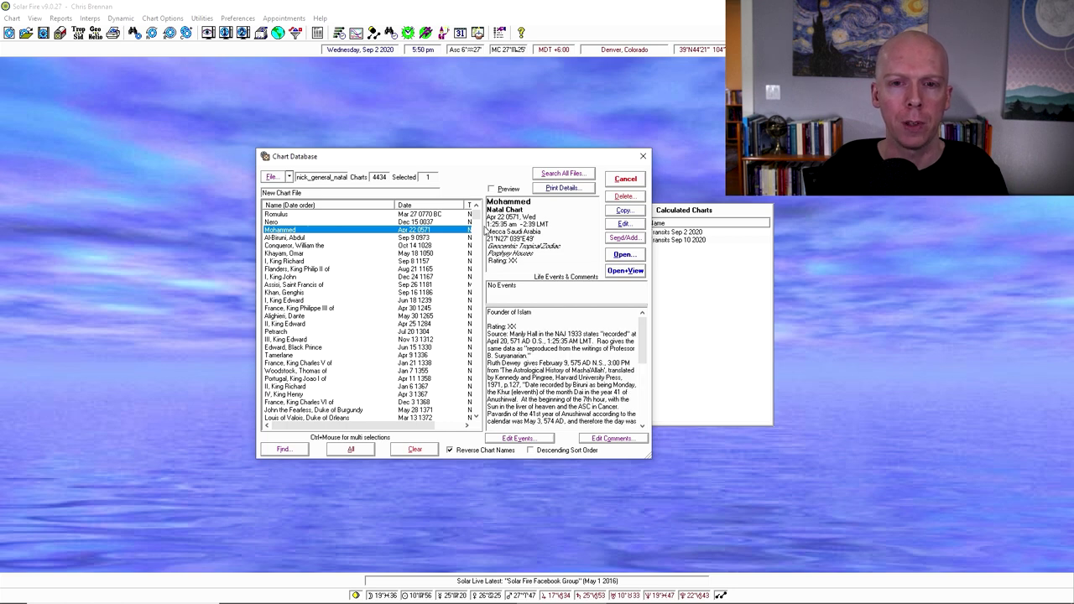
{"action": "left_click_drag", "start_coordinate": [475, 216], "coordinate": [475, 415]}
{"action": "left_click", "coordinate": [298, 246]}
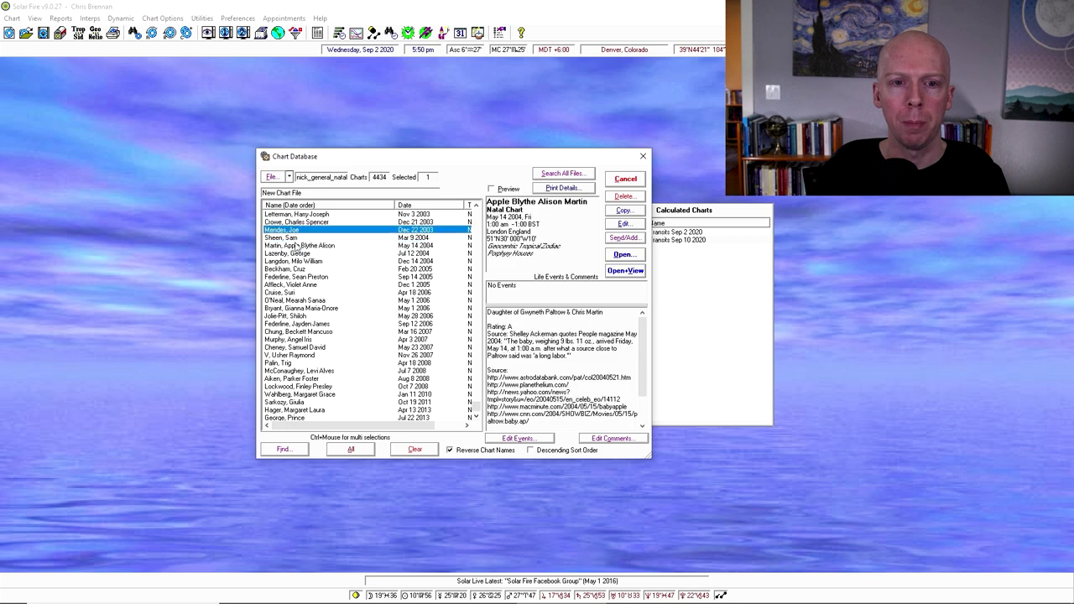
{"action": "left_click", "coordinate": [311, 254]}
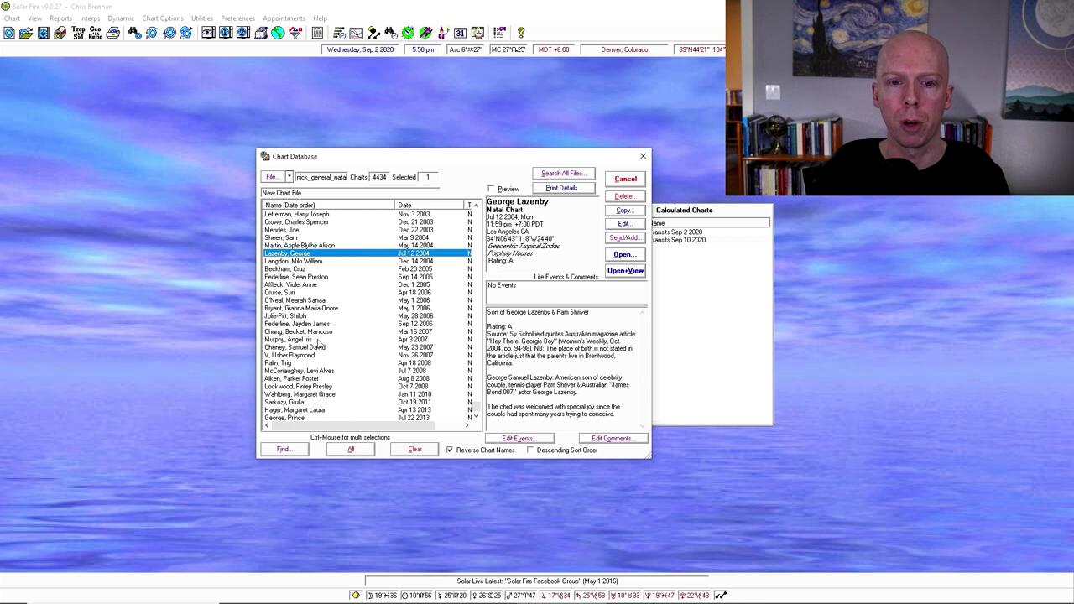
{"action": "scroll", "coordinate": [288, 329], "scroll_direction": "up", "scroll_amount": 5}
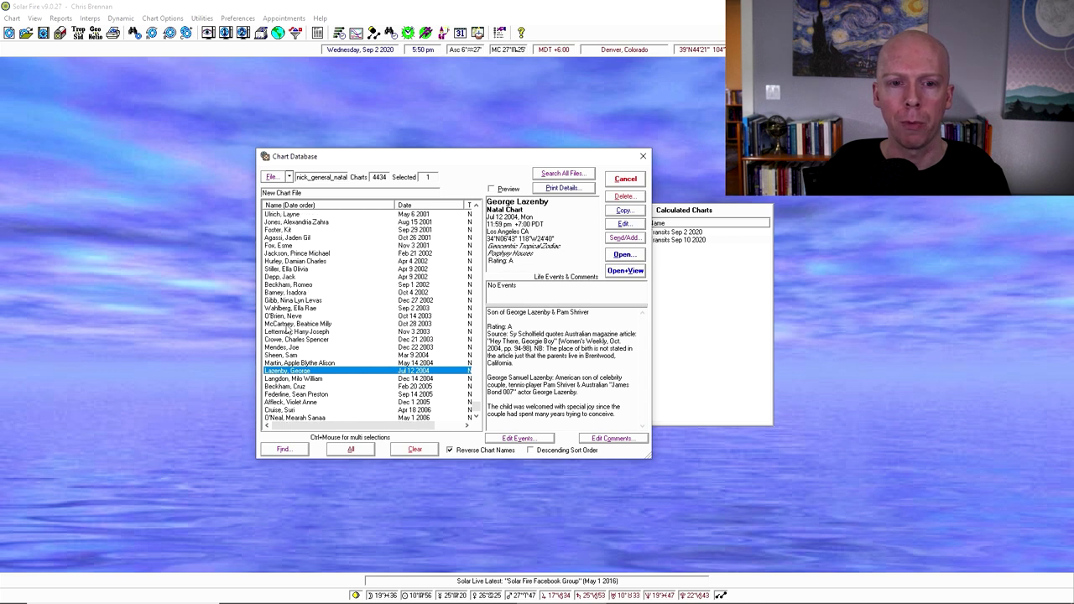
{"action": "scroll", "coordinate": [294, 288], "scroll_direction": "up", "scroll_amount": 4}
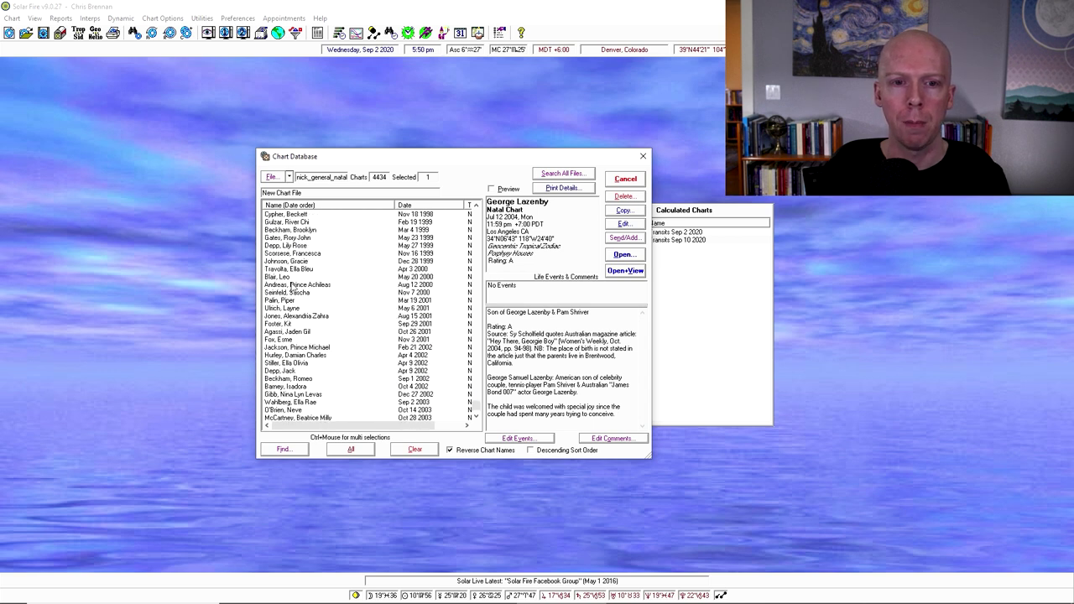
{"action": "left_click", "coordinate": [288, 246]}
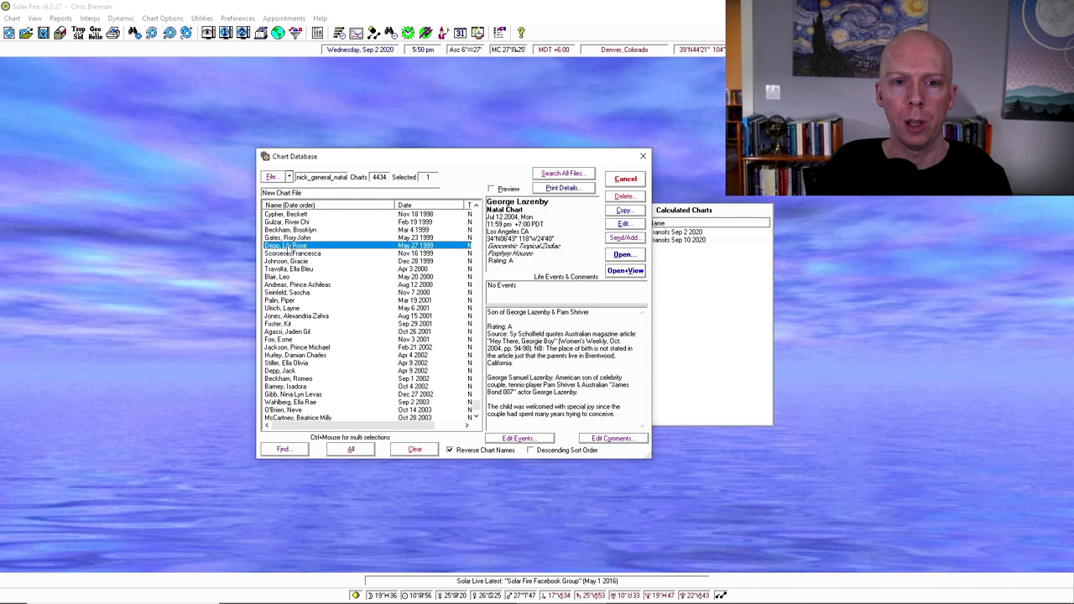
{"action": "scroll", "coordinate": [290, 260], "scroll_direction": "up", "scroll_amount": 10}
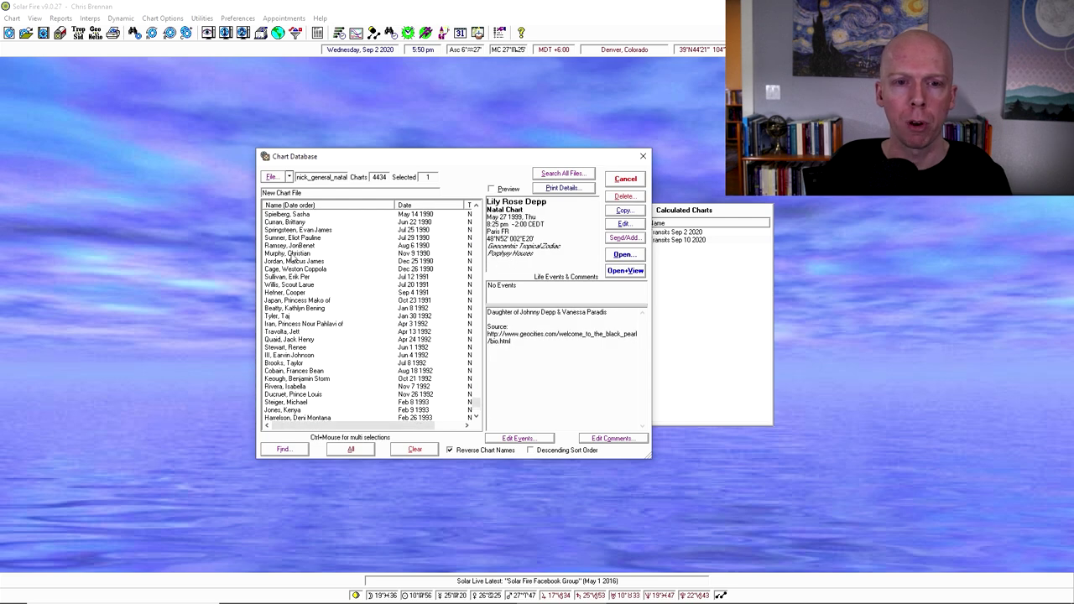
{"action": "scroll", "coordinate": [291, 256], "scroll_direction": "up", "scroll_amount": 6}
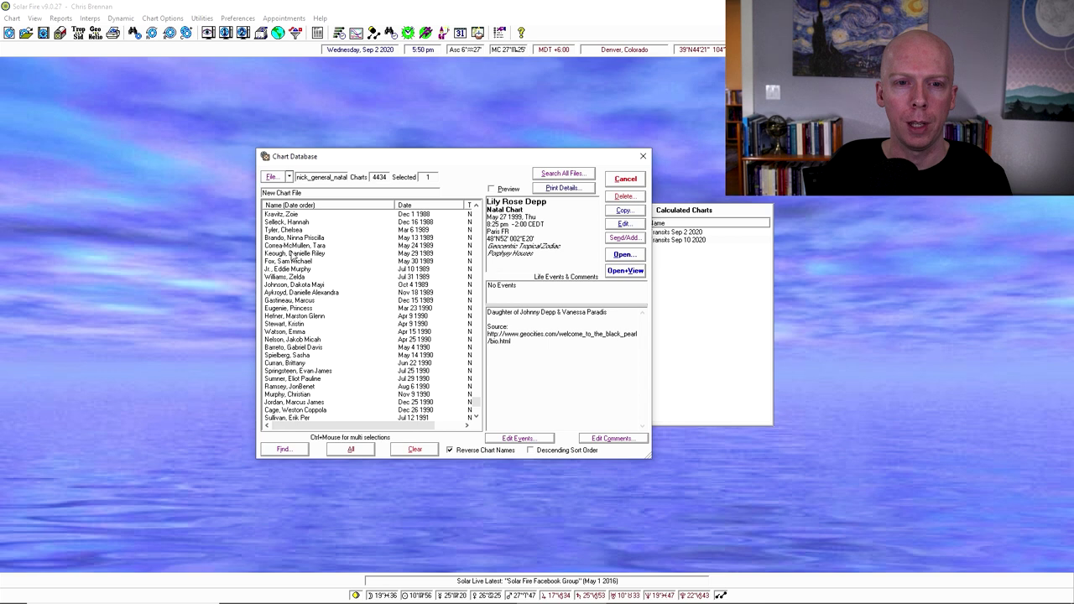
{"action": "scroll", "coordinate": [291, 253], "scroll_direction": "up", "scroll_amount": 5}
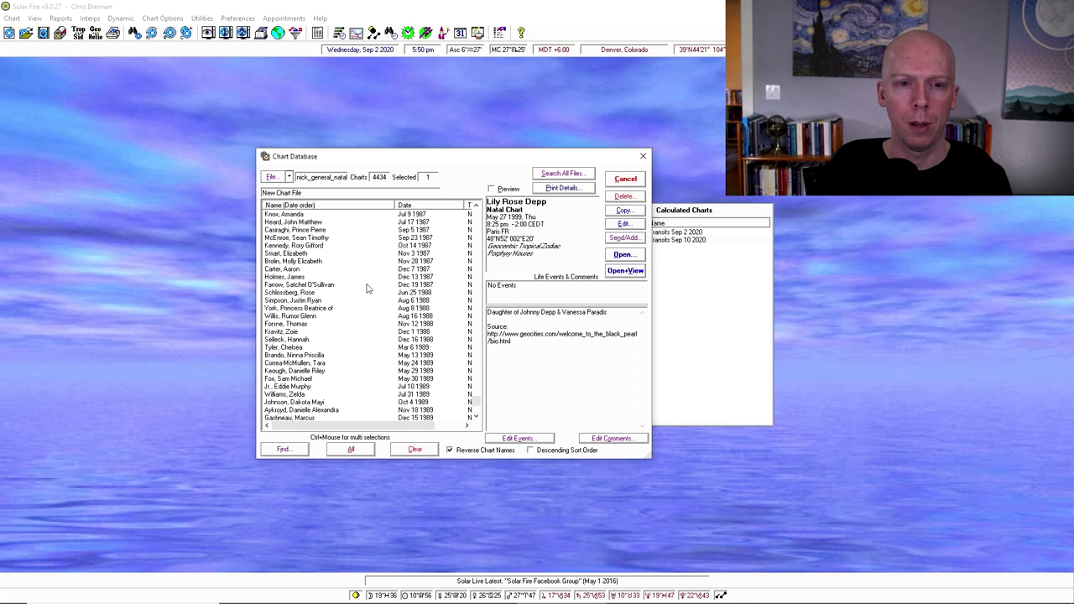
{"action": "scroll", "coordinate": [294, 269], "scroll_direction": "up", "scroll_amount": 6}
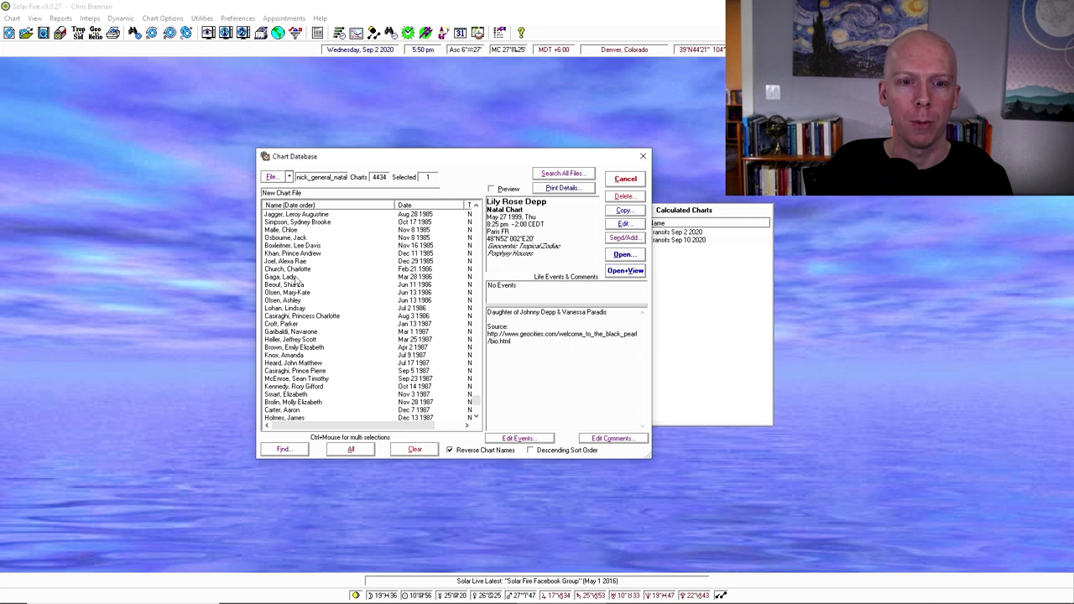
- Load the Lady Gaga natal chart from the database into the calculated charts, and close the chart database
{"action": "left_click", "coordinate": [298, 278]}
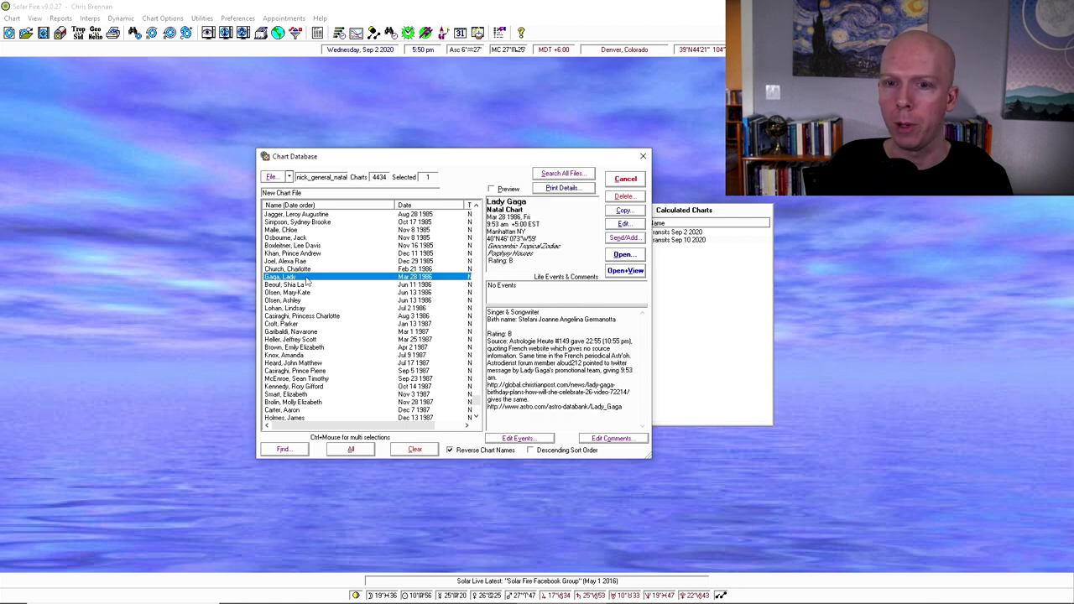
{"action": "left_click", "coordinate": [630, 253]}
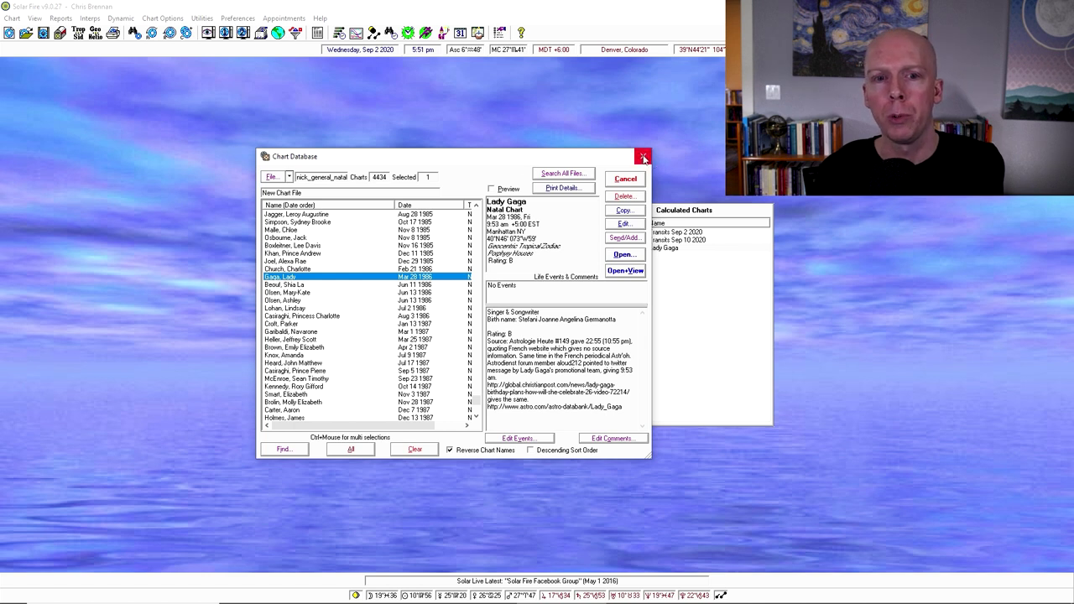
{"action": "left_click", "coordinate": [277, 178]}
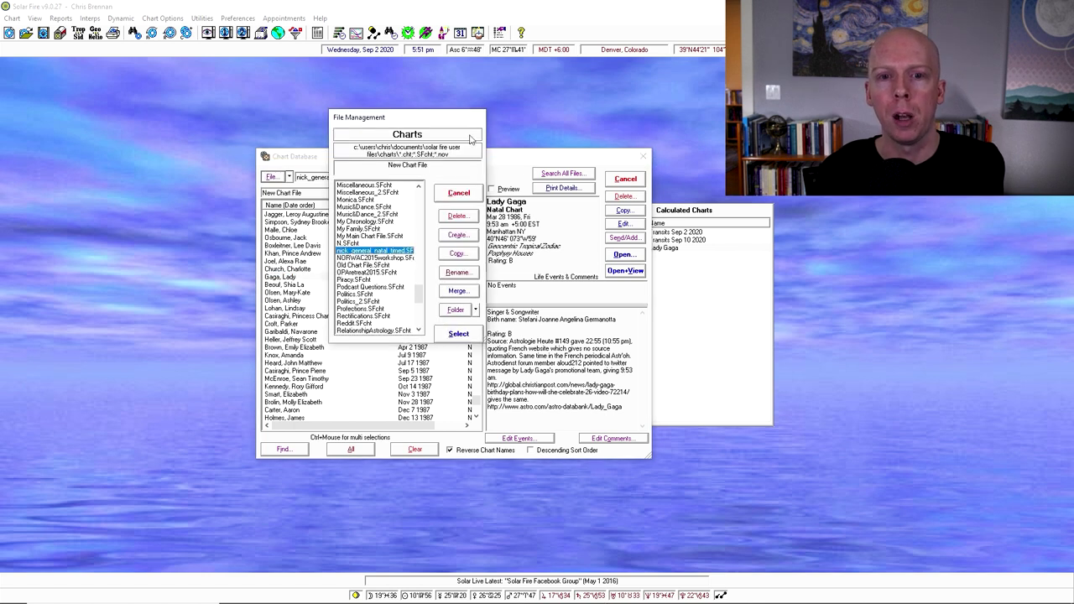
{"action": "left_click", "coordinate": [461, 196]}
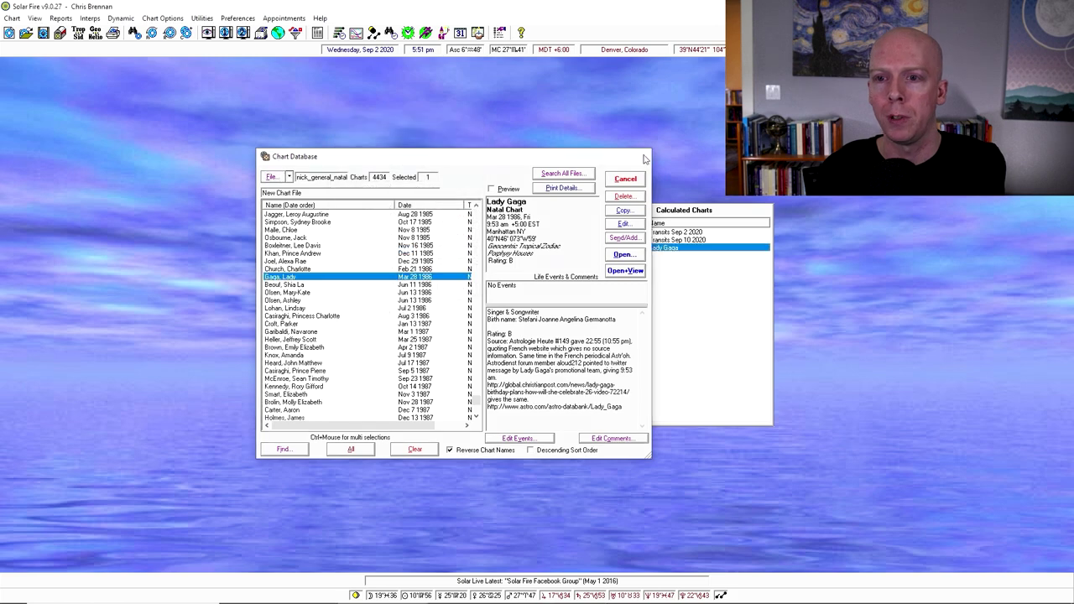
{"action": "left_click", "coordinate": [645, 158]}
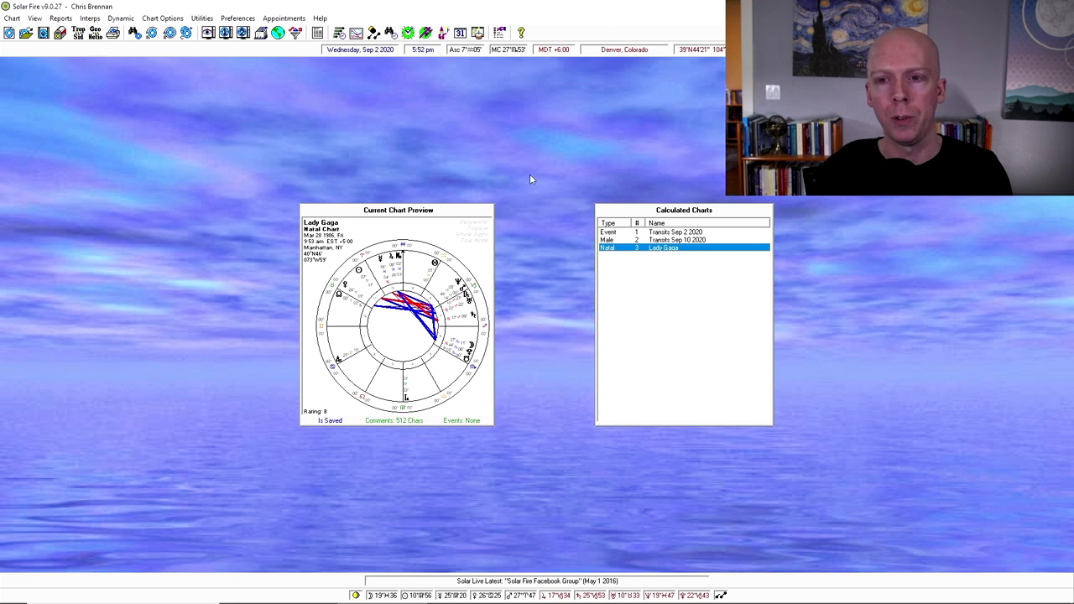
- Preview the Transits Sep 2 2020 chart, and inspect the full wheel of the Transits Sep 10 2020 chart
{"action": "left_click", "coordinate": [687, 233]}
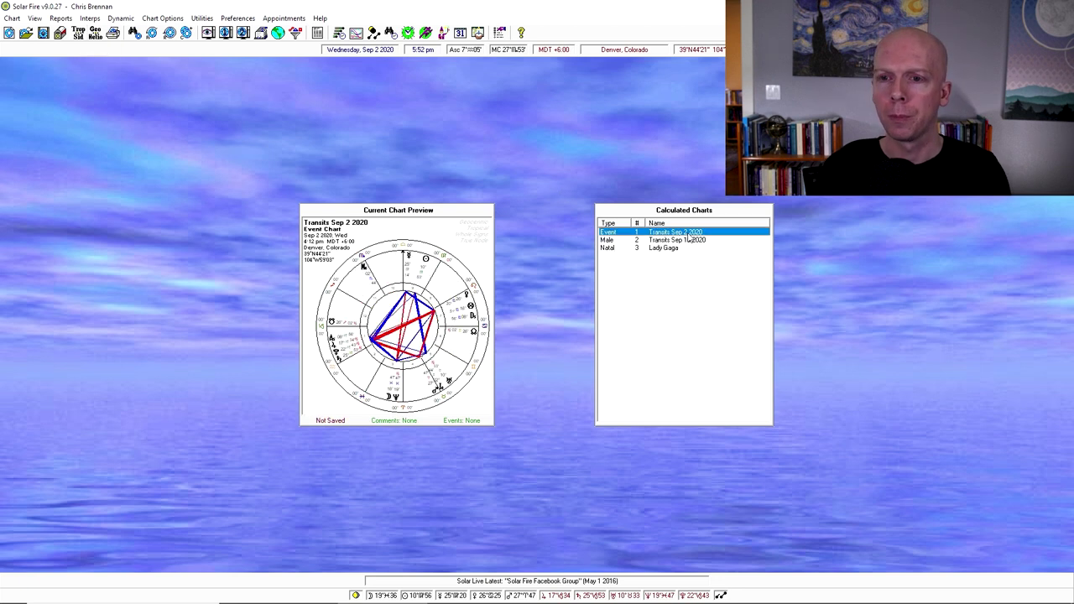
{"action": "left_click", "coordinate": [688, 241]}
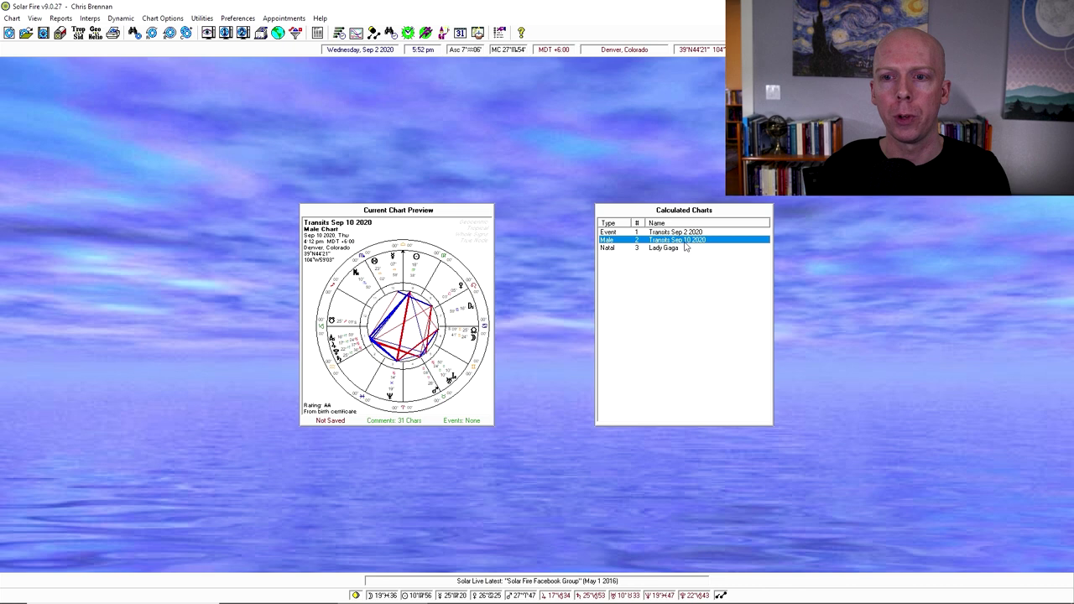
{"action": "double_click", "coordinate": [688, 243]}
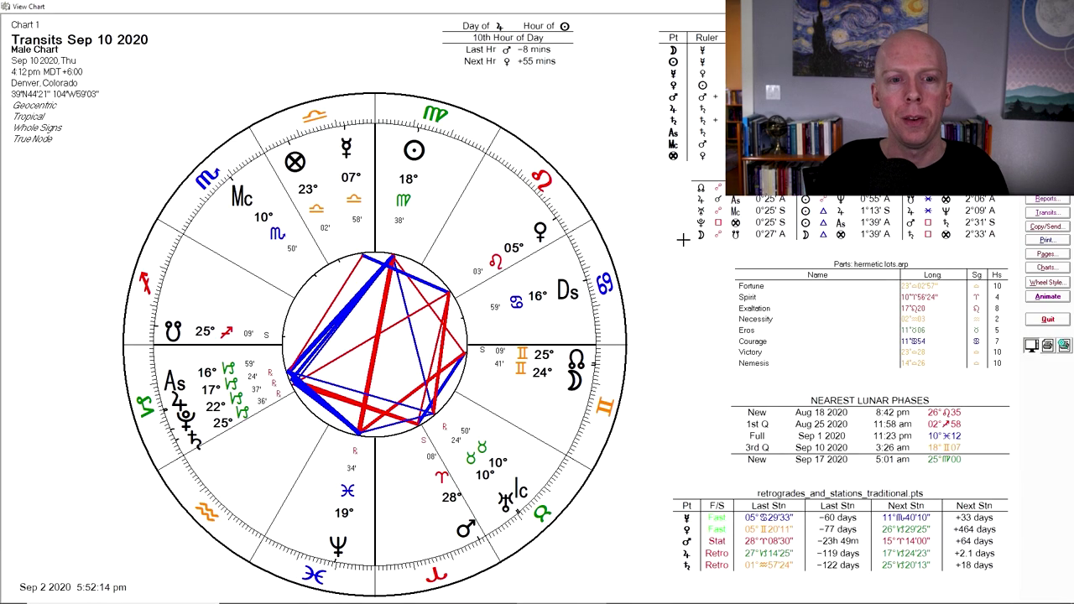
{"action": "key", "text": "Escape"}
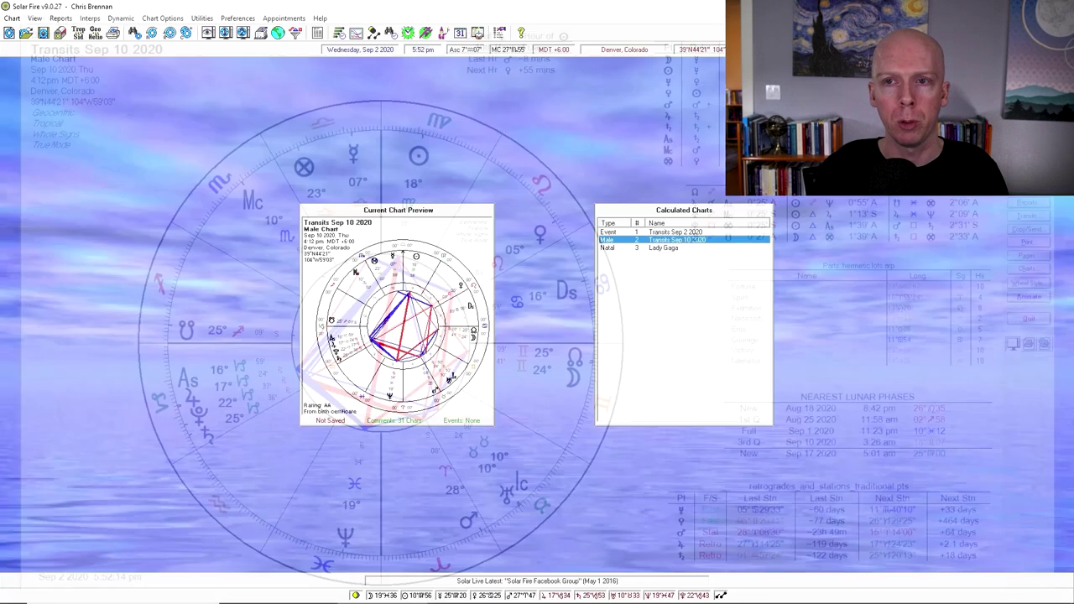
- Toggle the Transits Sep 10 2020 chart to sidereal and back to tropical, and to heliocentric and back to geocentric
{"action": "left_click", "coordinate": [80, 32]}
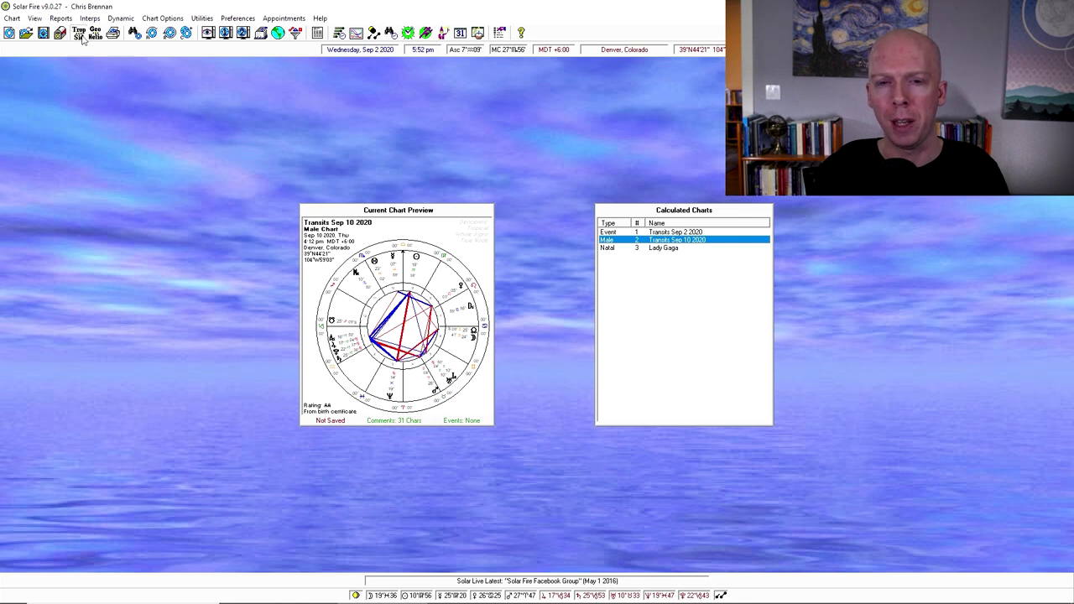
{"action": "double_click", "coordinate": [663, 240]}
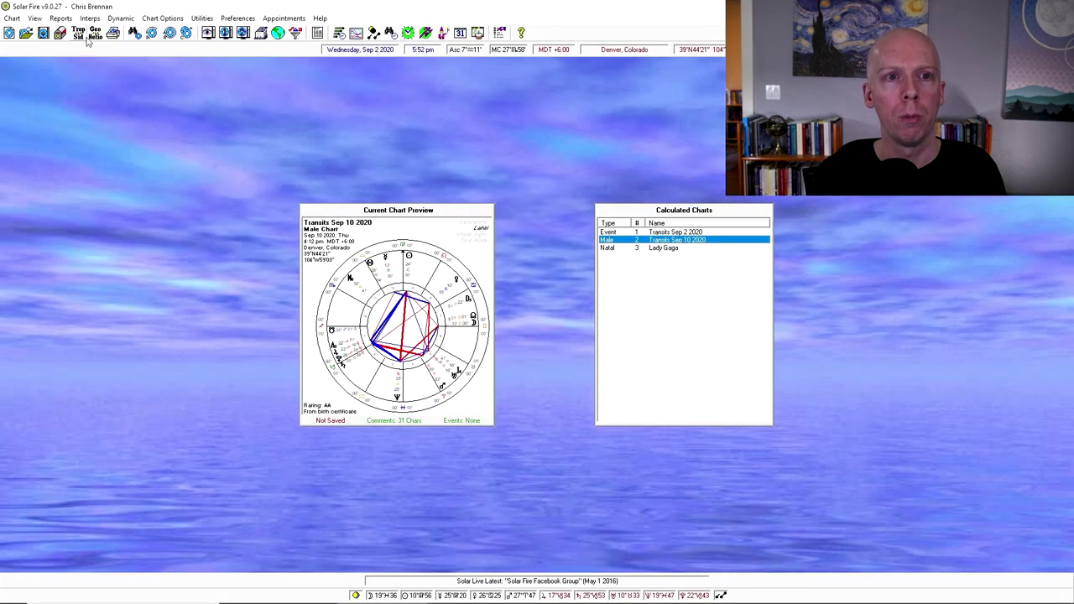
{"action": "left_click", "coordinate": [81, 36]}
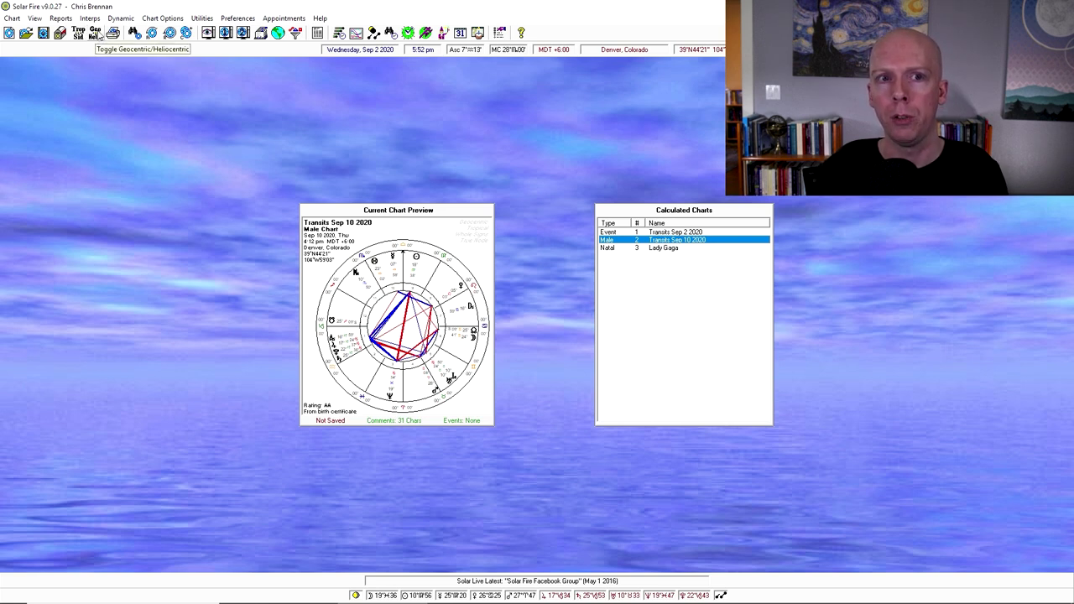
{"action": "left_click", "coordinate": [98, 36]}
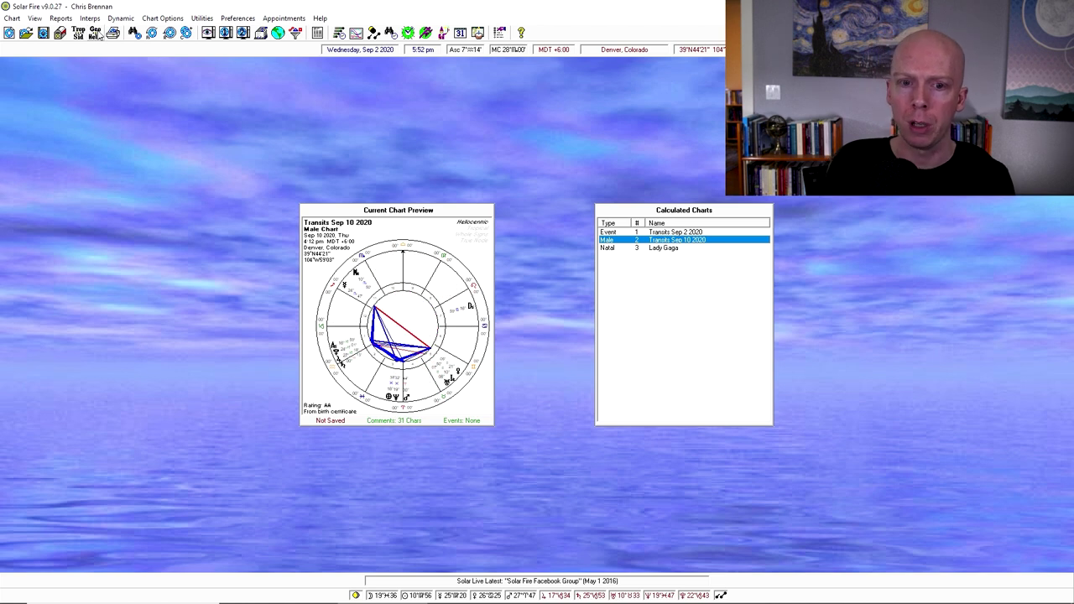
{"action": "left_click", "coordinate": [98, 36]}
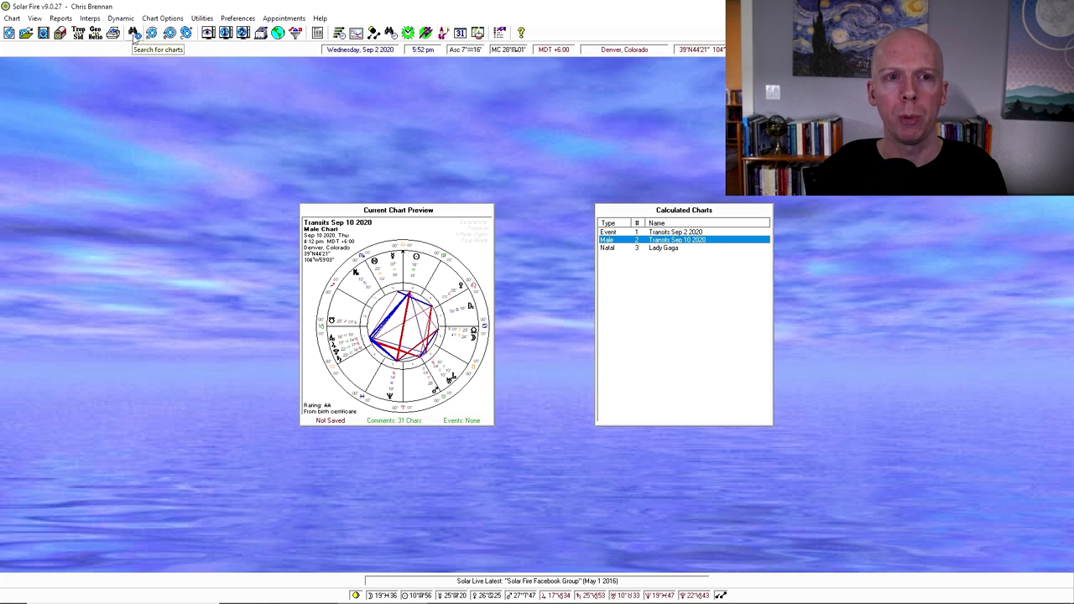
- Search the selected chart file for Mercury in the 1st House, in place of the existing Mercury conjunct Jupiter search condition
{"action": "left_click", "coordinate": [135, 33]}
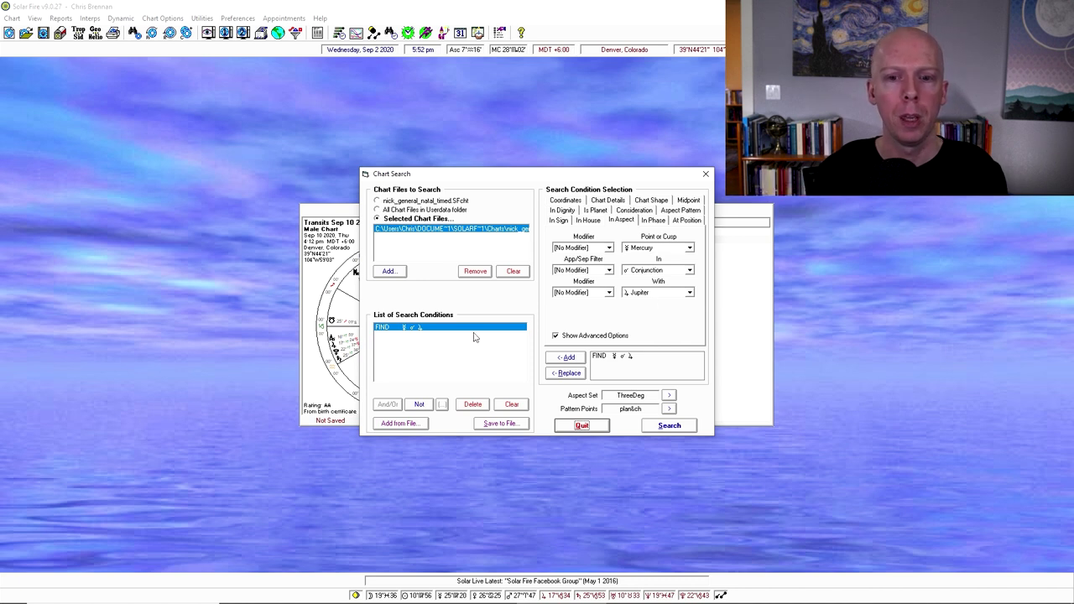
{"action": "left_click", "coordinate": [472, 404]}
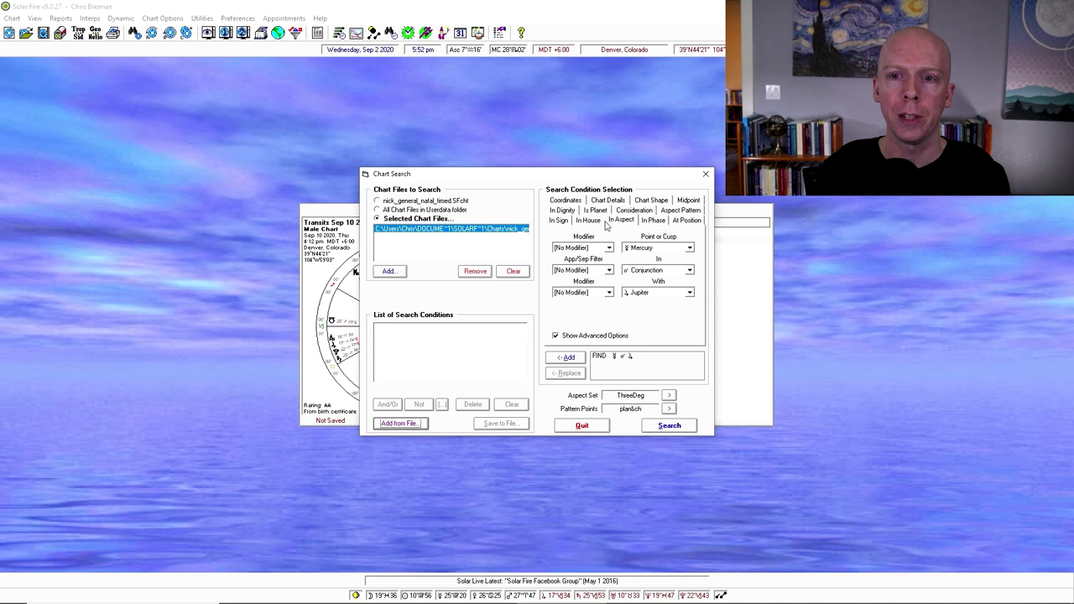
{"action": "left_click", "coordinate": [594, 221]}
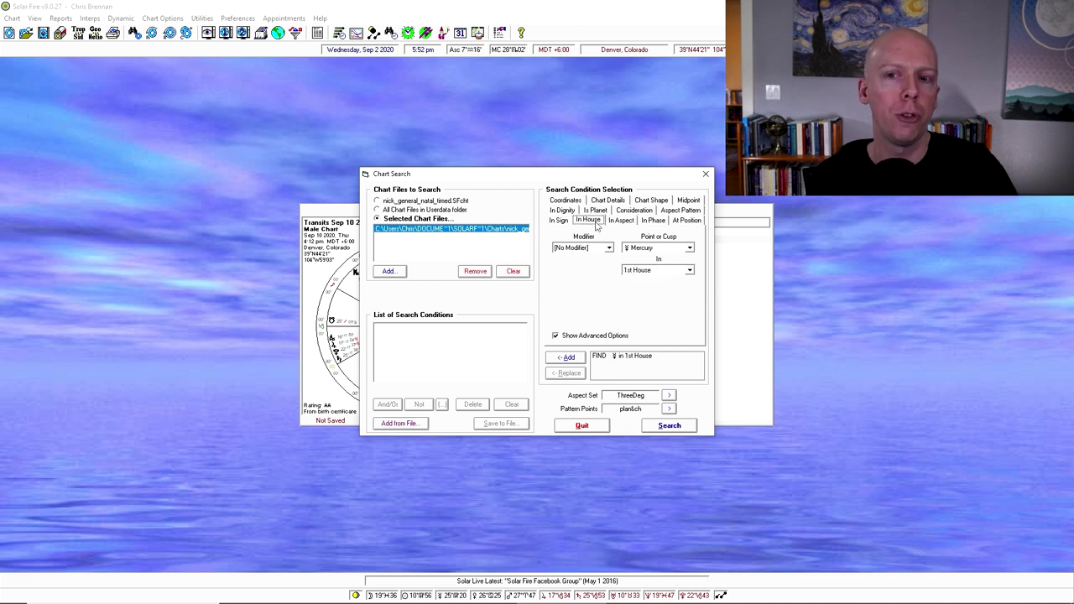
{"action": "left_click", "coordinate": [666, 249]}
{"action": "left_click", "coordinate": [665, 250]}
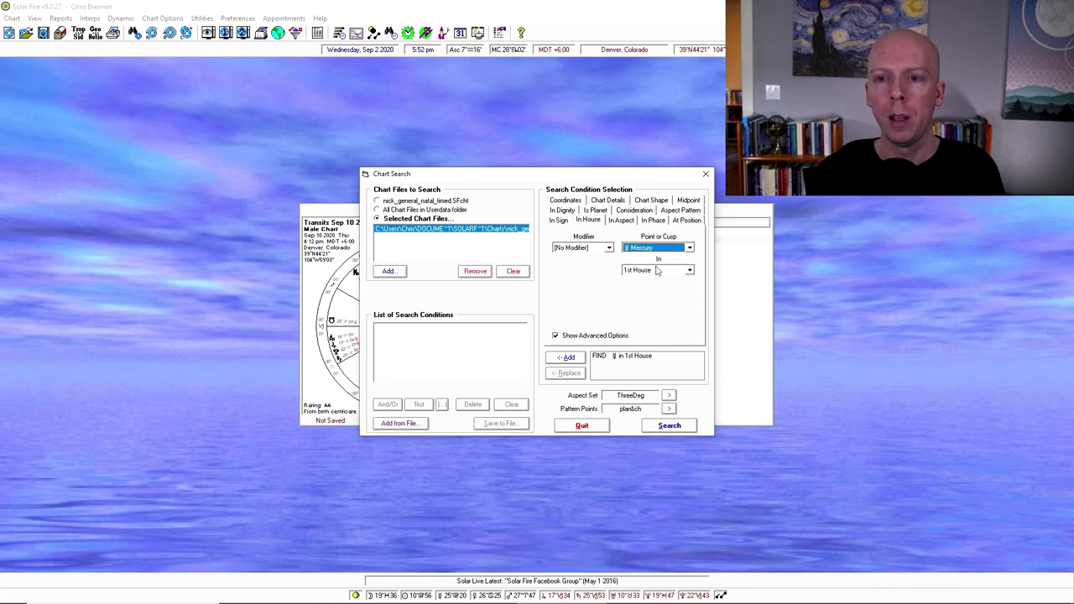
{"action": "left_click", "coordinate": [658, 270]}
{"action": "left_click", "coordinate": [656, 278]}
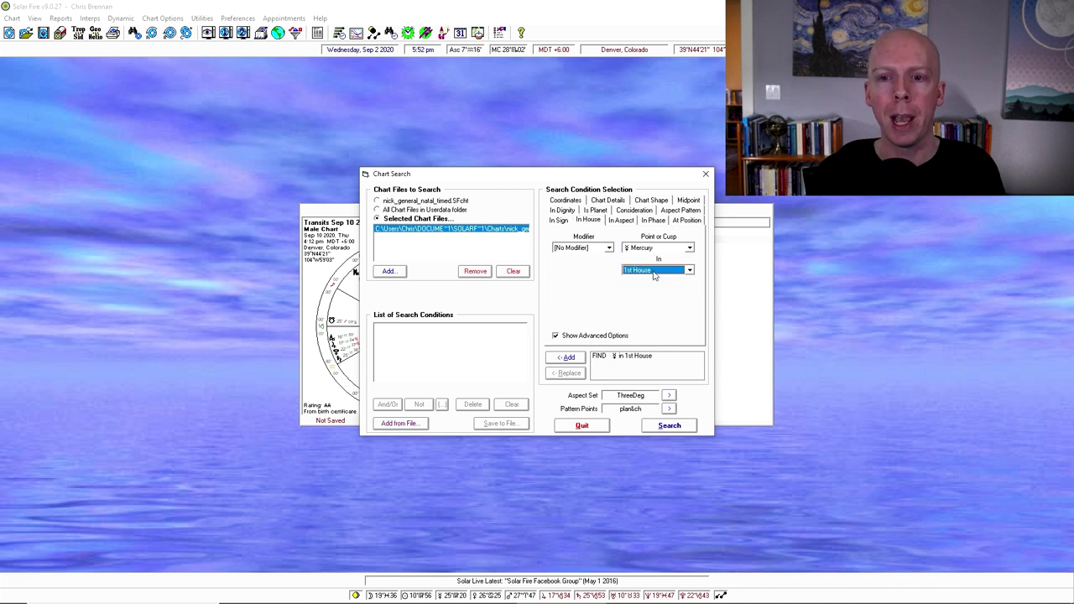
{"action": "left_click", "coordinate": [569, 358]}
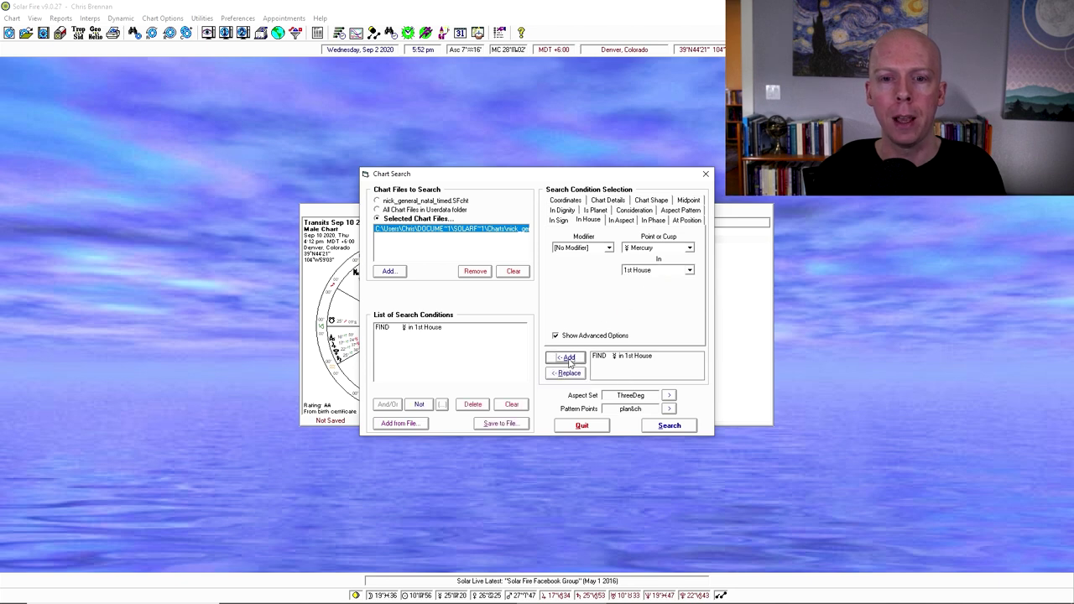
{"action": "left_click", "coordinate": [675, 425]}
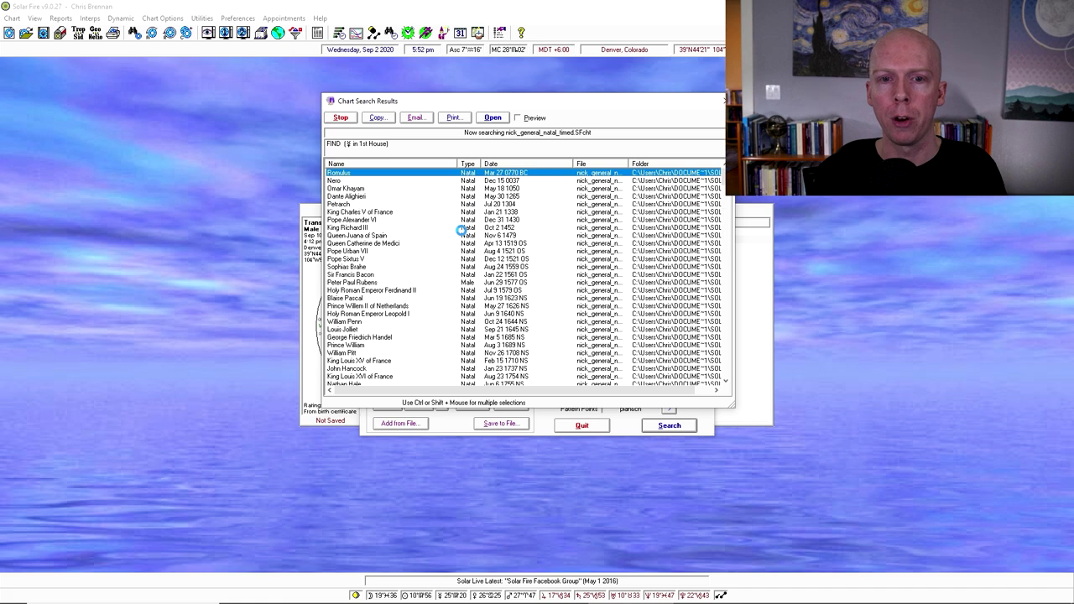
- Look through the Mercury in 1st House search results, and delete that search condition
{"action": "scroll", "coordinate": [462, 238], "scroll_direction": "down", "scroll_amount": 6}
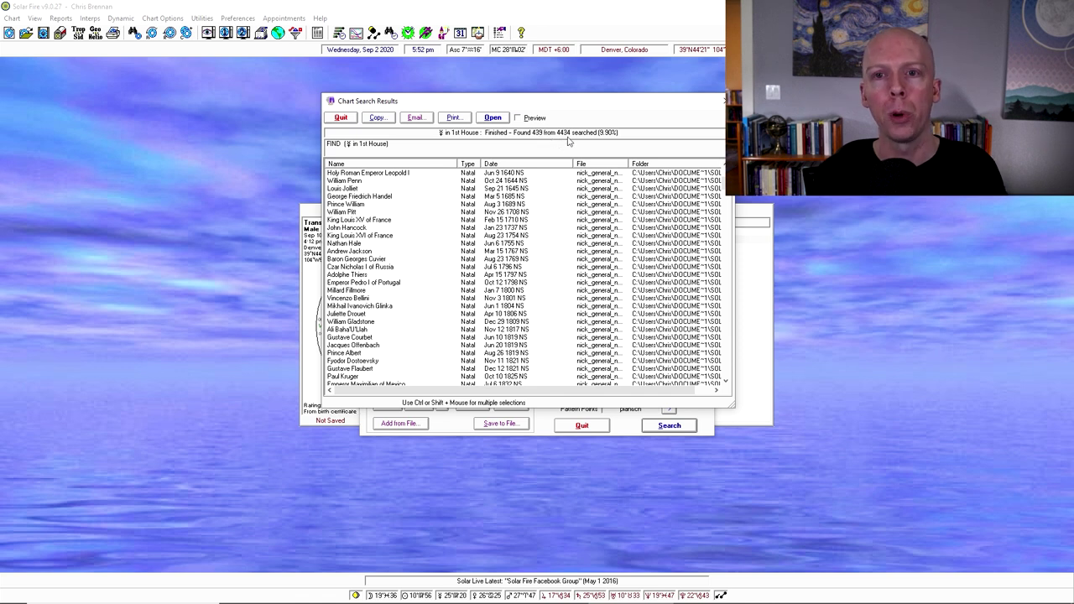
{"action": "left_click", "coordinate": [723, 100]}
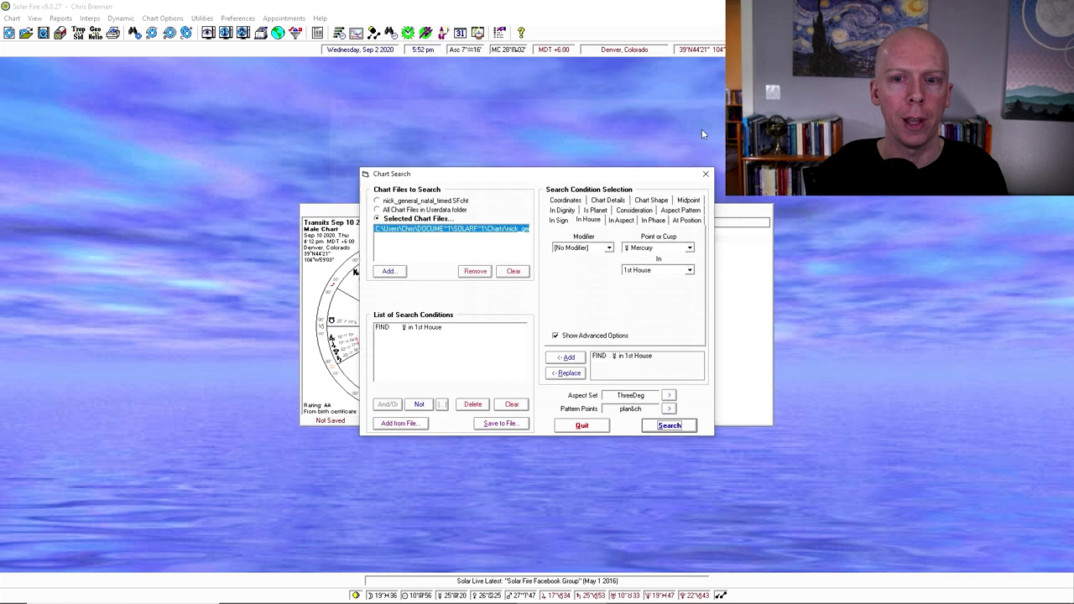
{"action": "left_click", "coordinate": [441, 330]}
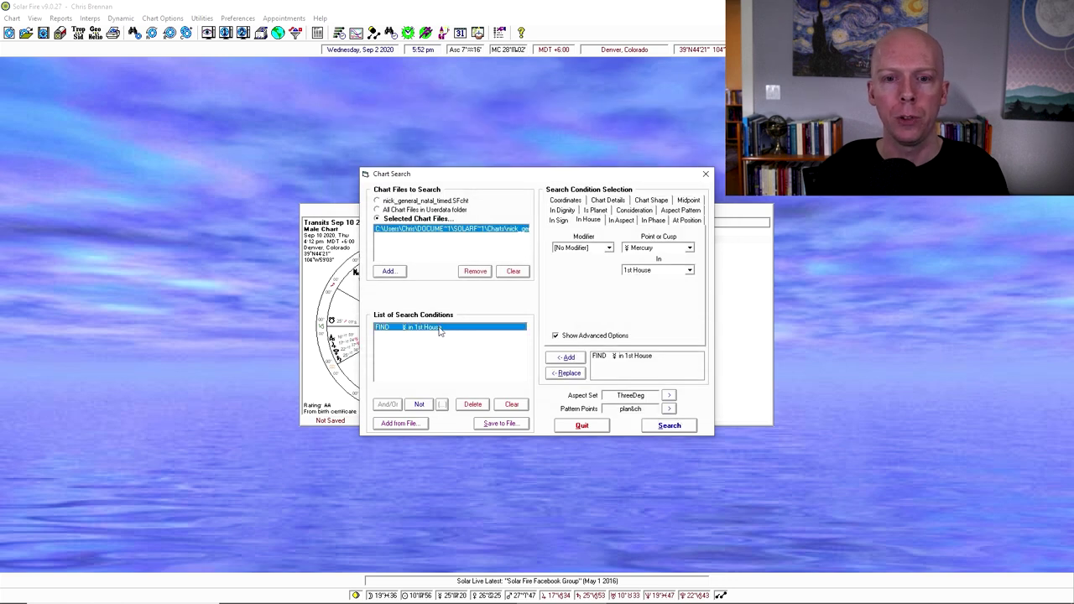
{"action": "left_click", "coordinate": [475, 405]}
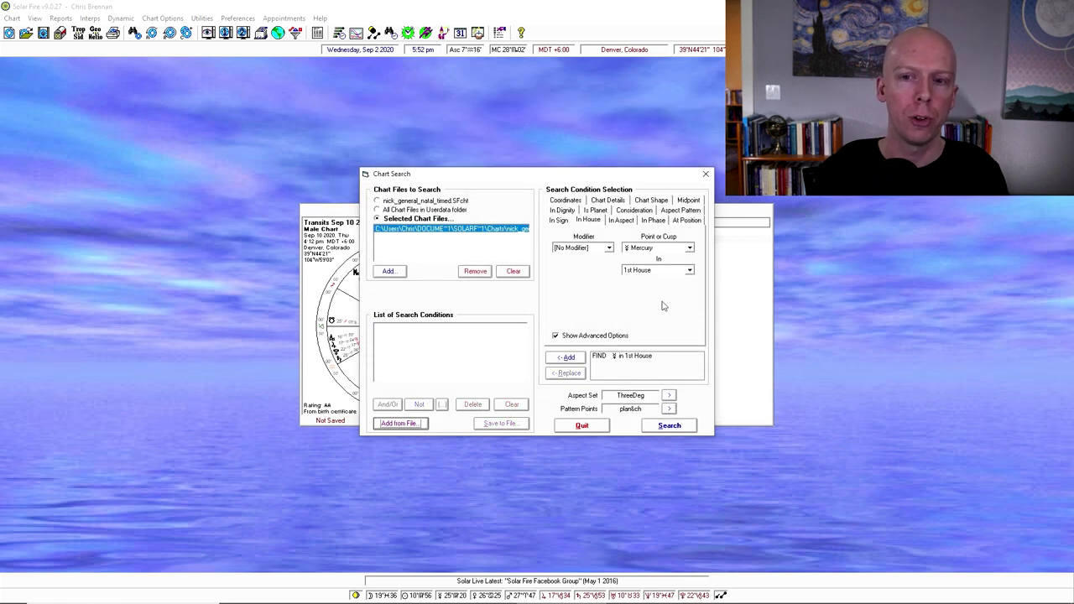
- Define an aspect search condition for Mercury in conjunction with Jupiter, checking the choices for each point and the aspect
{"action": "left_click", "coordinate": [622, 220]}
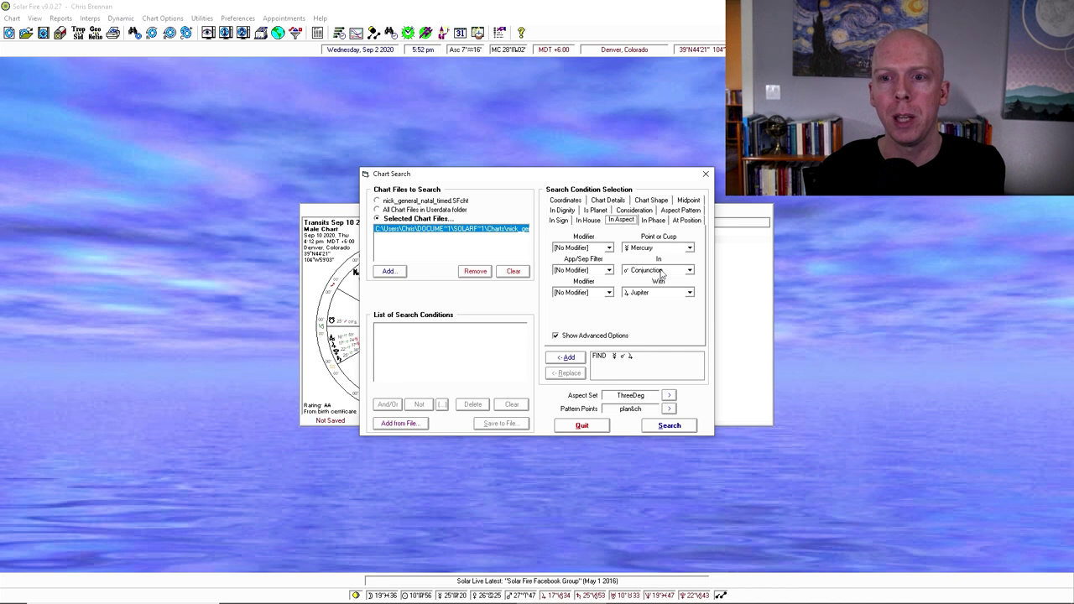
{"action": "left_click", "coordinate": [645, 250]}
{"action": "left_click", "coordinate": [648, 251]}
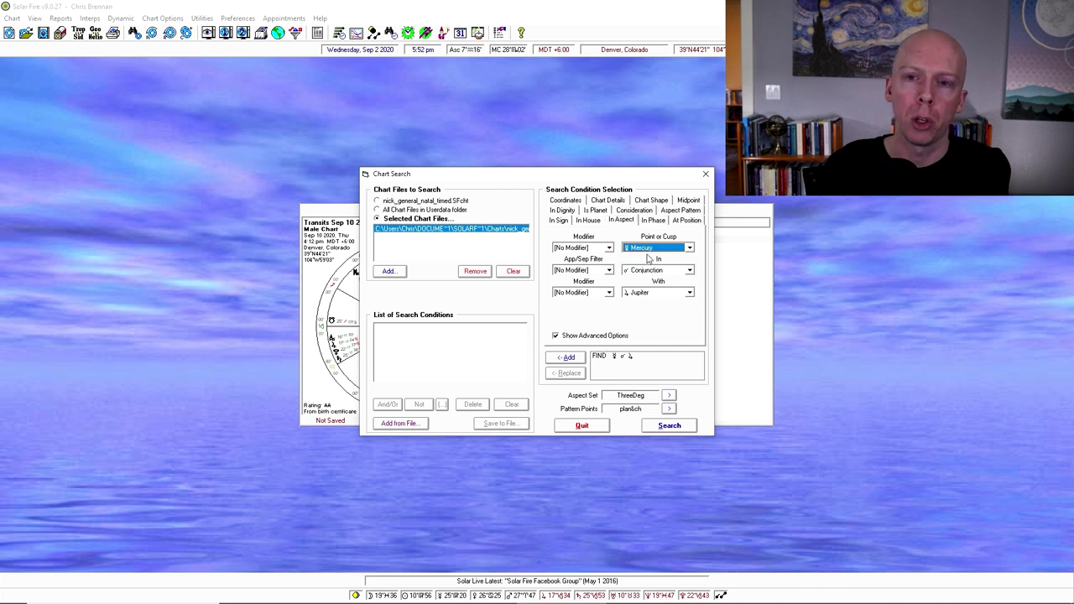
{"action": "left_click", "coordinate": [651, 270]}
{"action": "left_click", "coordinate": [653, 279]}
{"action": "left_click", "coordinate": [655, 293]}
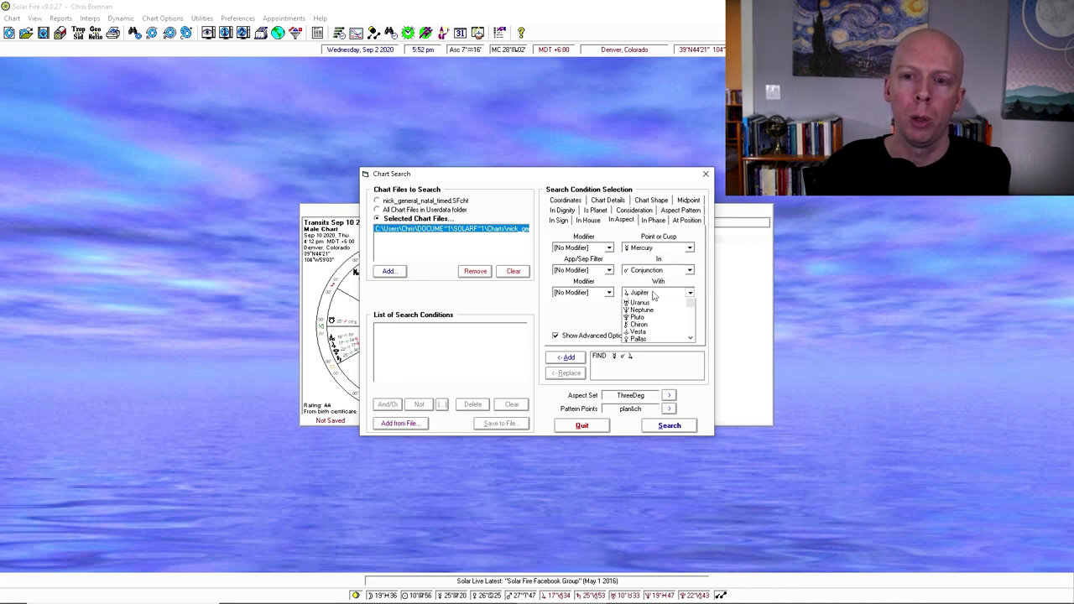
{"action": "left_click", "coordinate": [655, 296]}
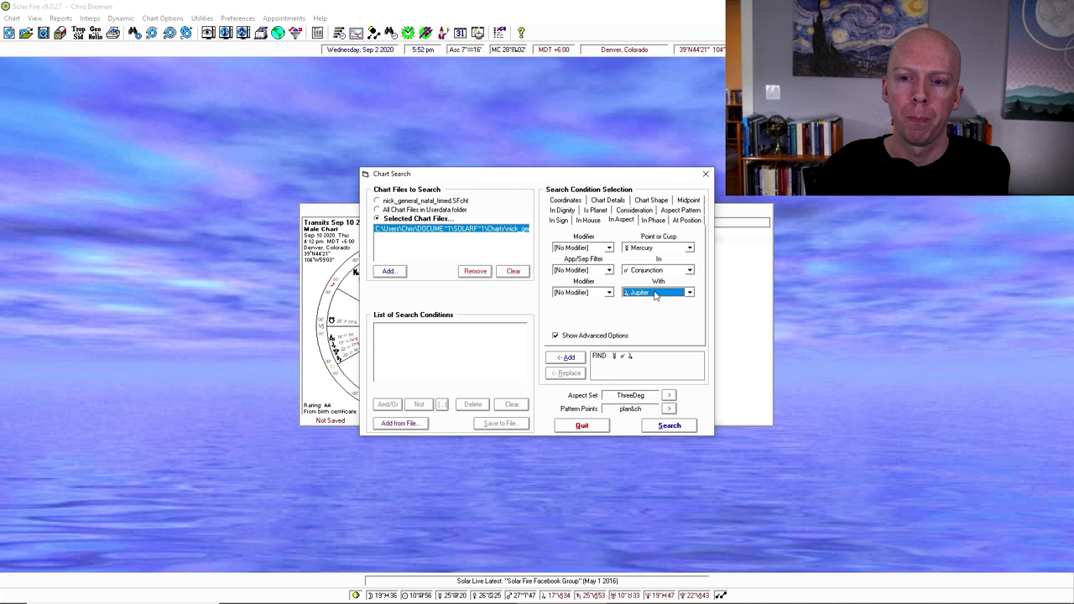
- Inspect the conjunction orbs in the ThreeDeg aspect set, and keep that set selected for the search
{"action": "left_click", "coordinate": [637, 401]}
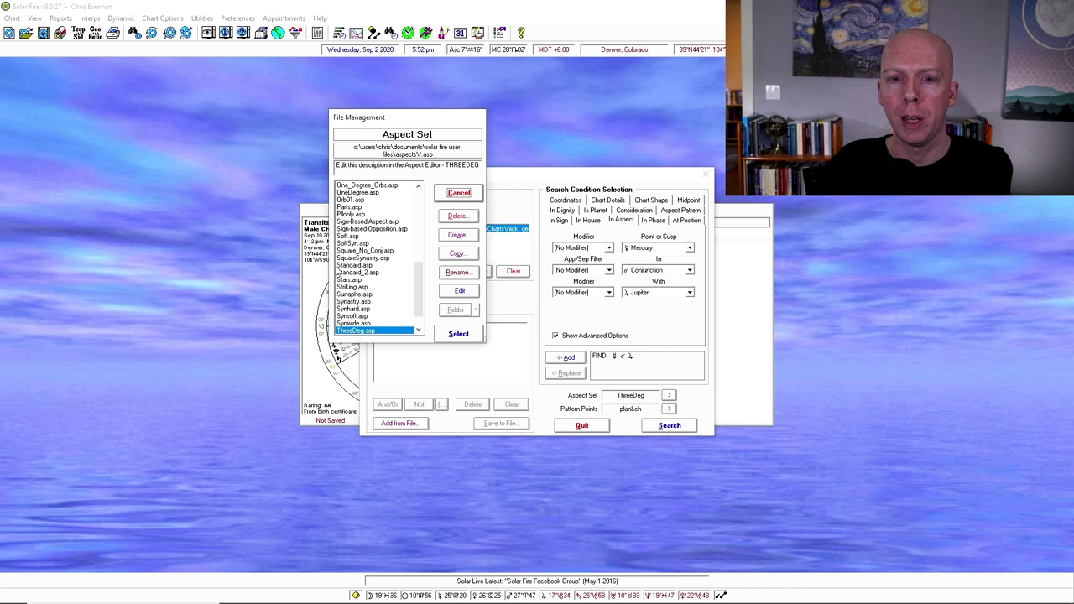
{"action": "scroll", "coordinate": [377, 286], "scroll_direction": "down", "scroll_amount": 1}
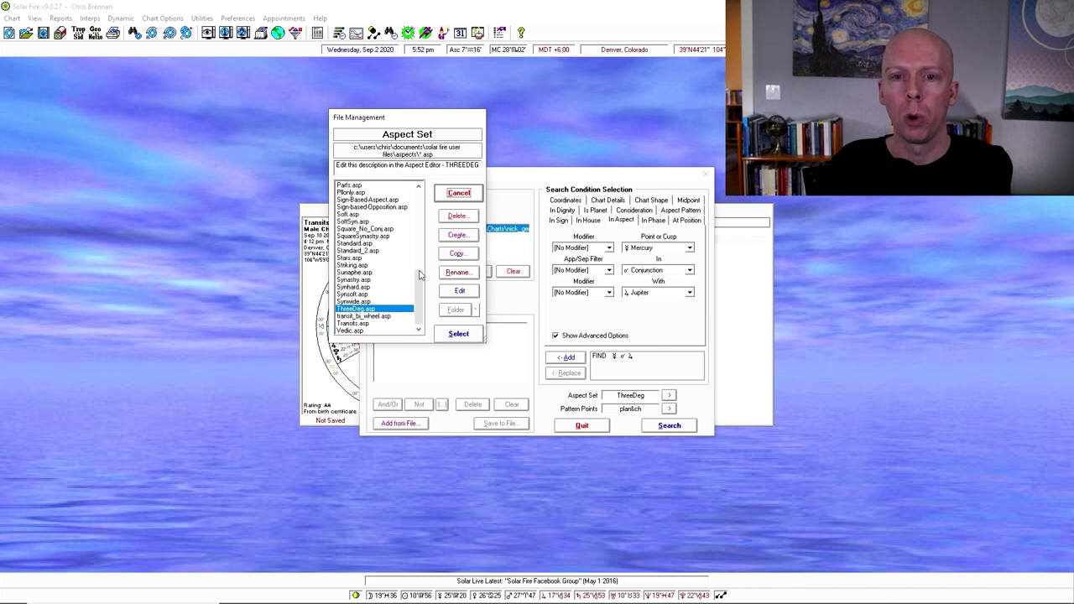
{"action": "left_click", "coordinate": [460, 291]}
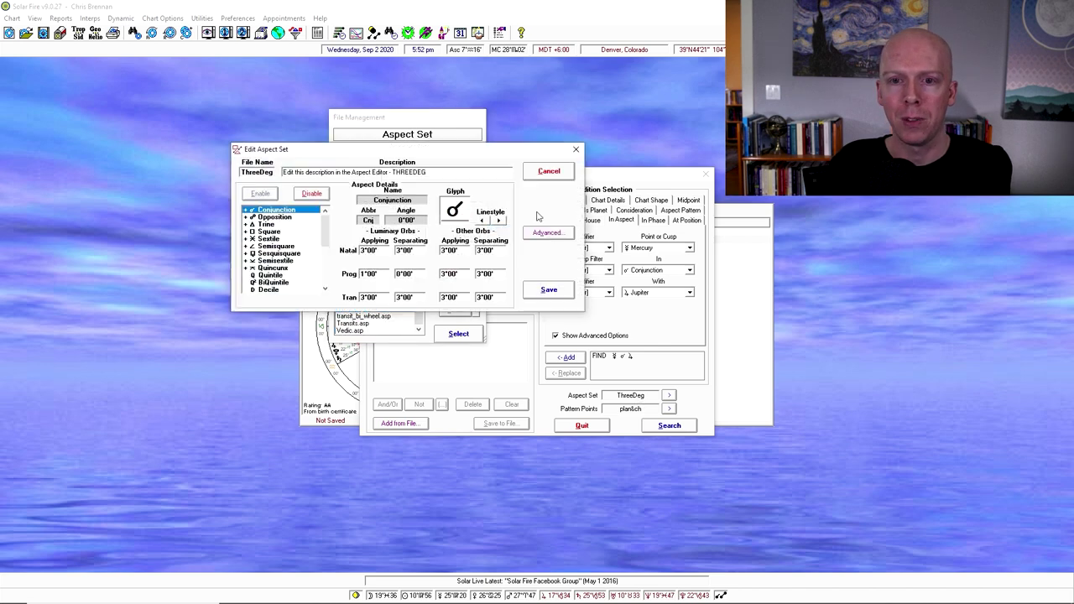
{"action": "left_click", "coordinate": [576, 150]}
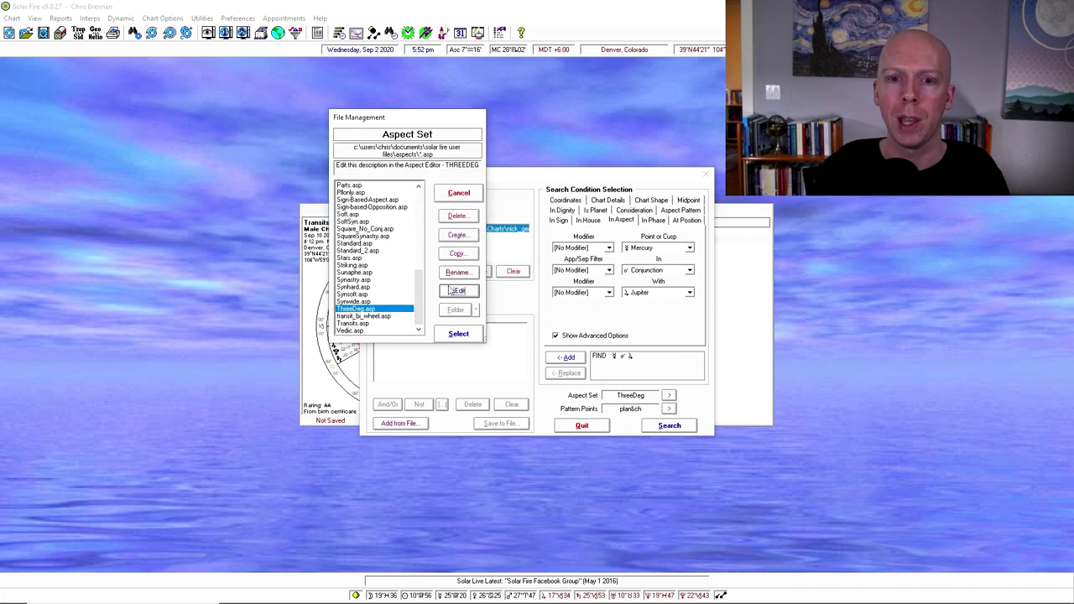
{"action": "left_click", "coordinate": [455, 336]}
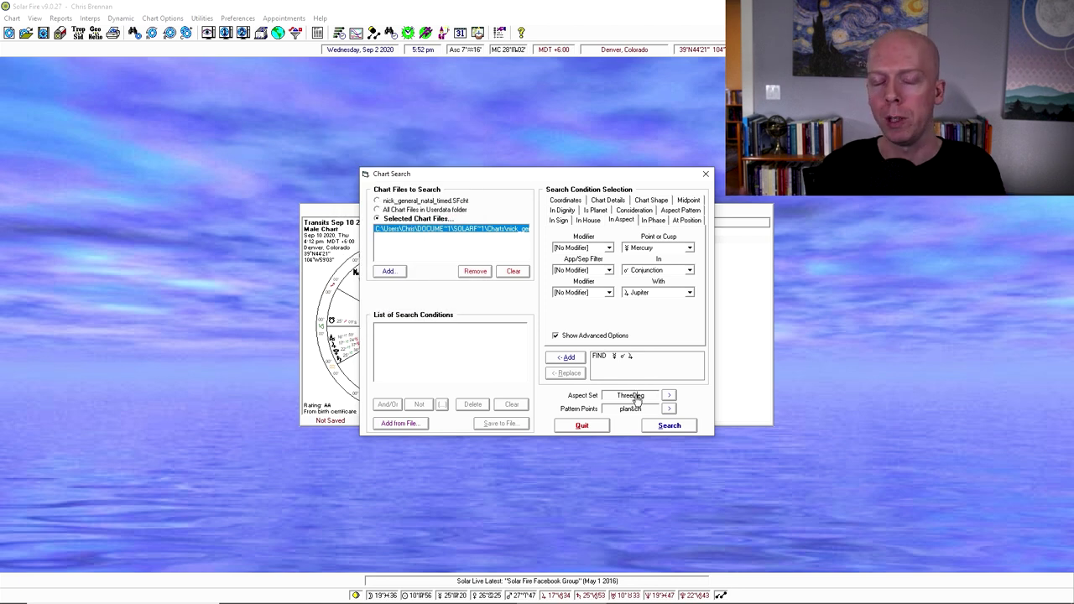
- Add the Mercury conjunct Jupiter condition to the search list, and search the selected chart file for matching charts
{"action": "left_click", "coordinate": [566, 359]}
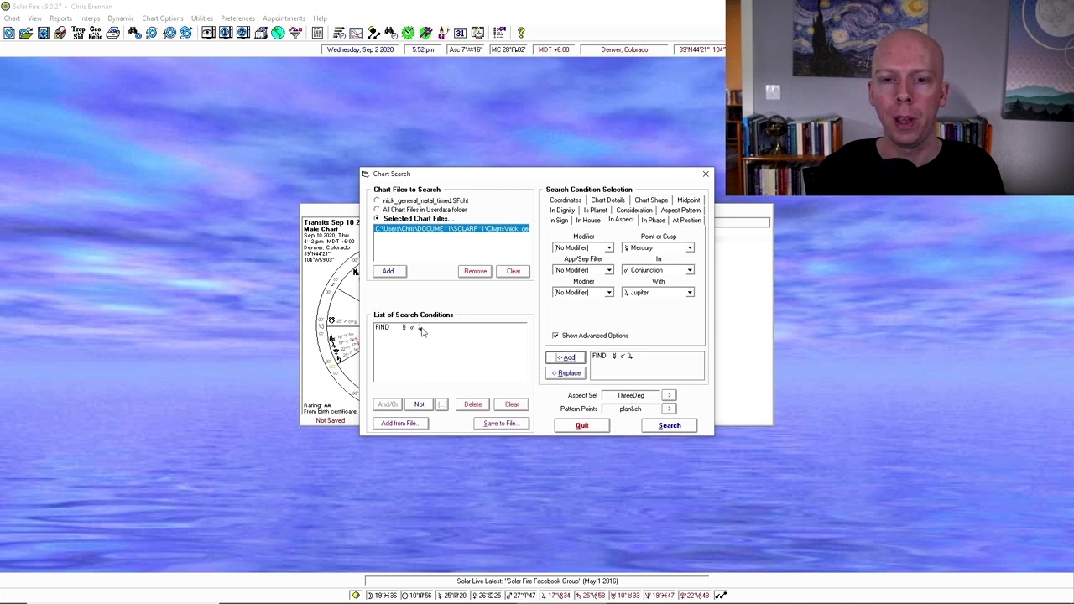
{"action": "left_click", "coordinate": [671, 426]}
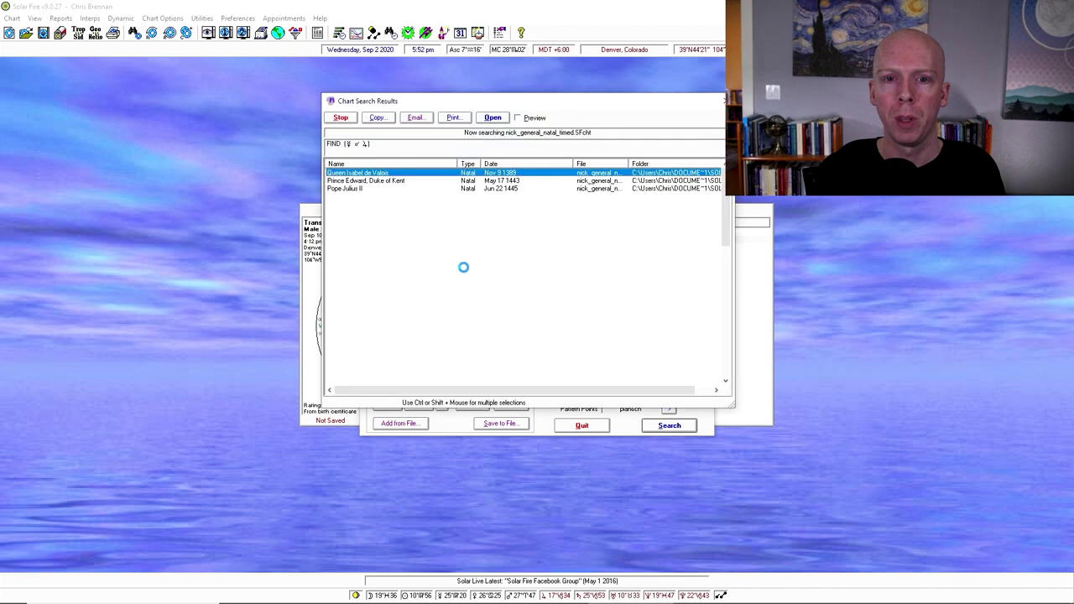
{"action": "scroll", "coordinate": [422, 217], "scroll_direction": "down", "scroll_amount": 10}
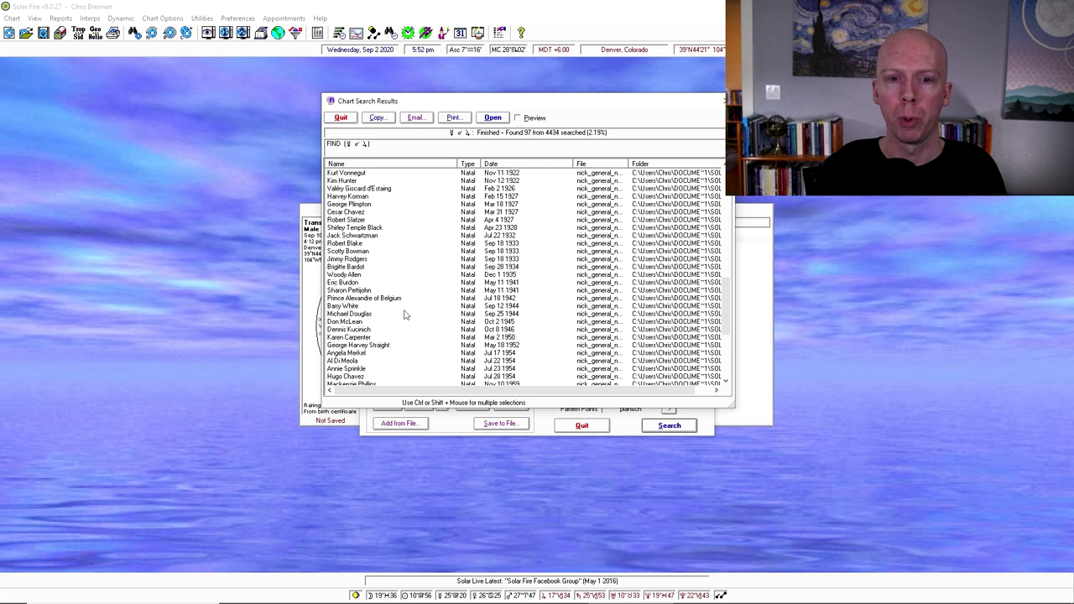
{"action": "scroll", "coordinate": [404, 314], "scroll_direction": "down", "scroll_amount": 4}
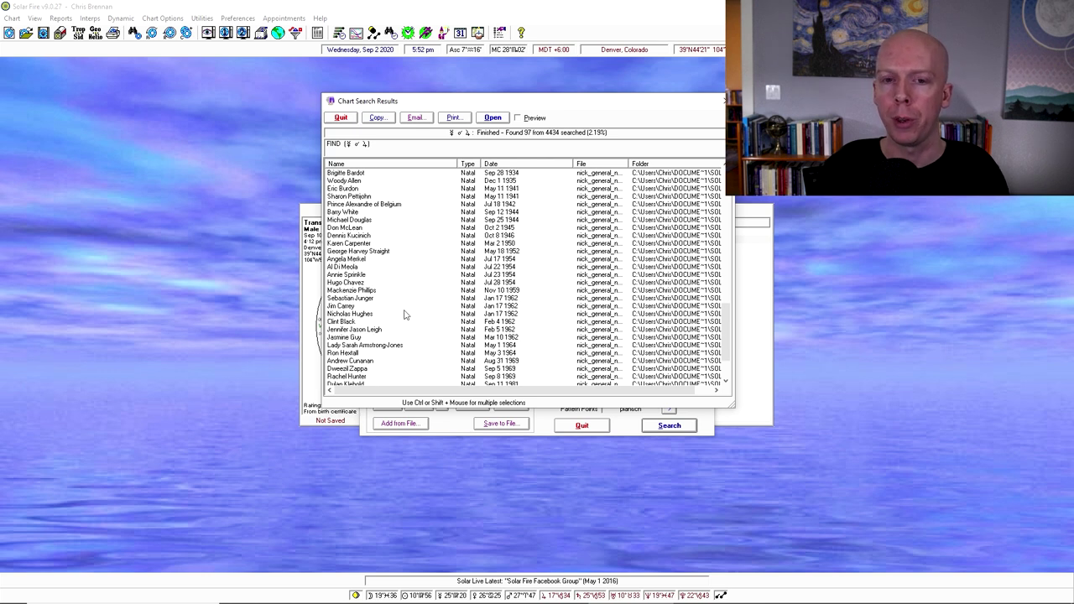
- Open the Jim Carrey natal chart from the search results, and view its full wheel before returning to the main screen
{"action": "left_click", "coordinate": [352, 306]}
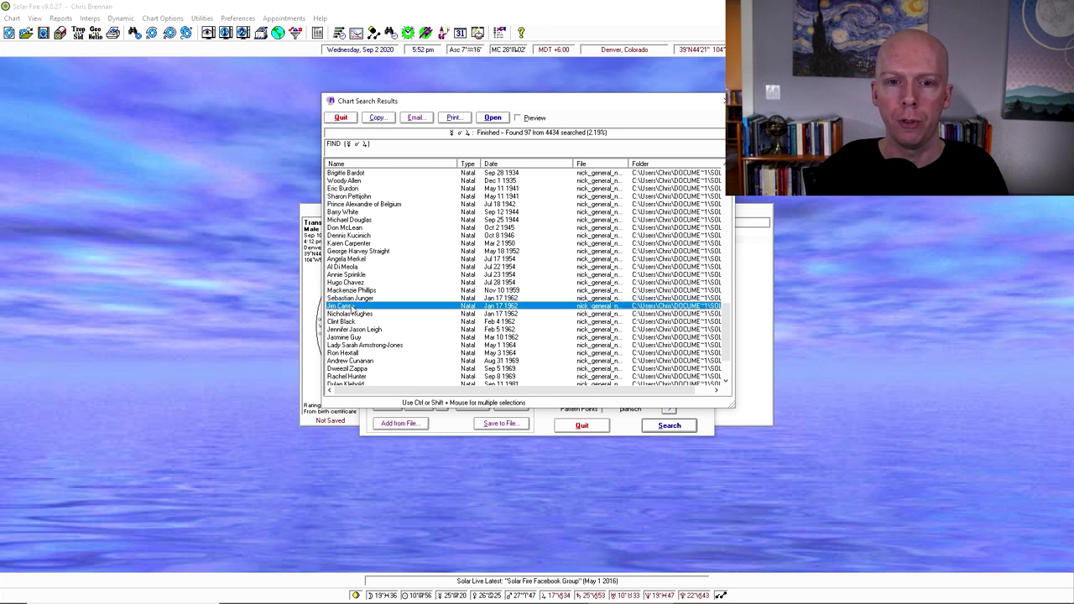
{"action": "double_click", "coordinate": [351, 306]}
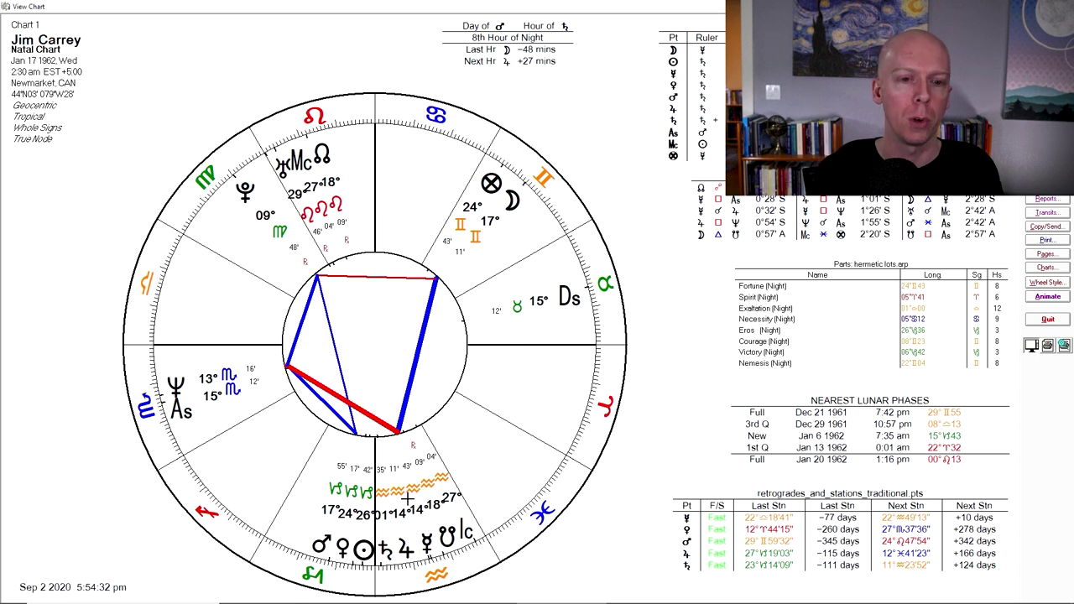
{"action": "key", "text": "Escape"}
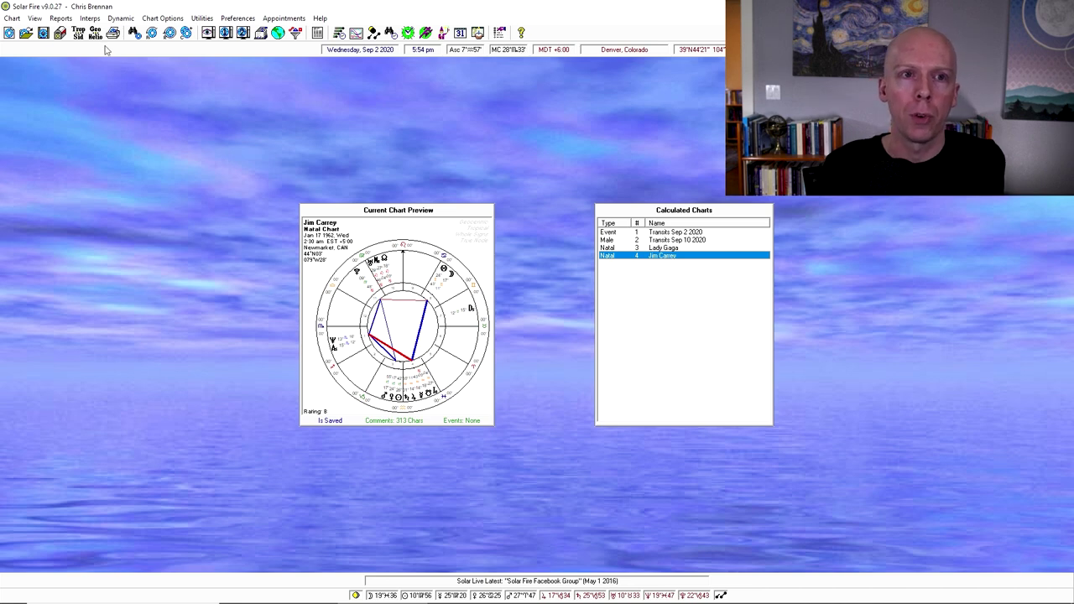
- Reopen the chart search and examine the At Position, In Sign, Chart Details, Chart Shape, Midpoint and Aspect Pattern condition types
{"action": "left_click", "coordinate": [134, 32]}
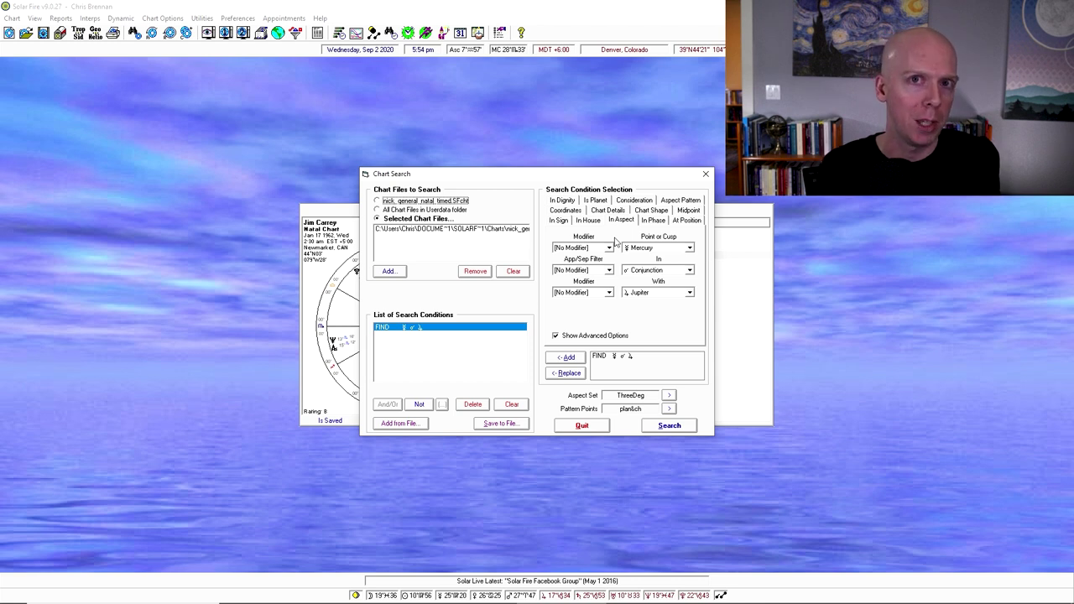
{"action": "left_click", "coordinate": [676, 221]}
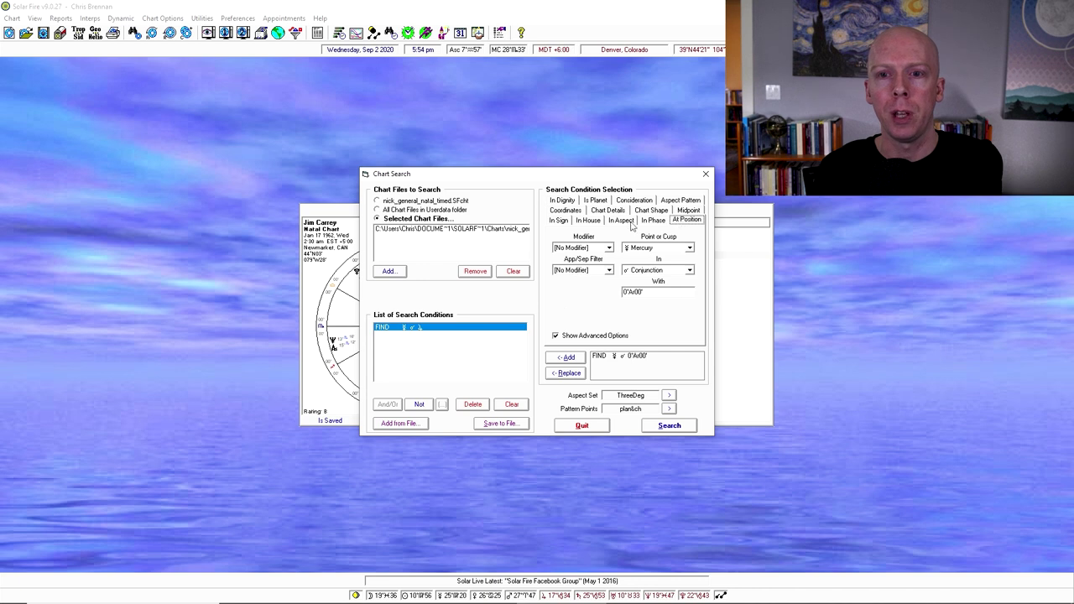
{"action": "left_click", "coordinate": [558, 221]}
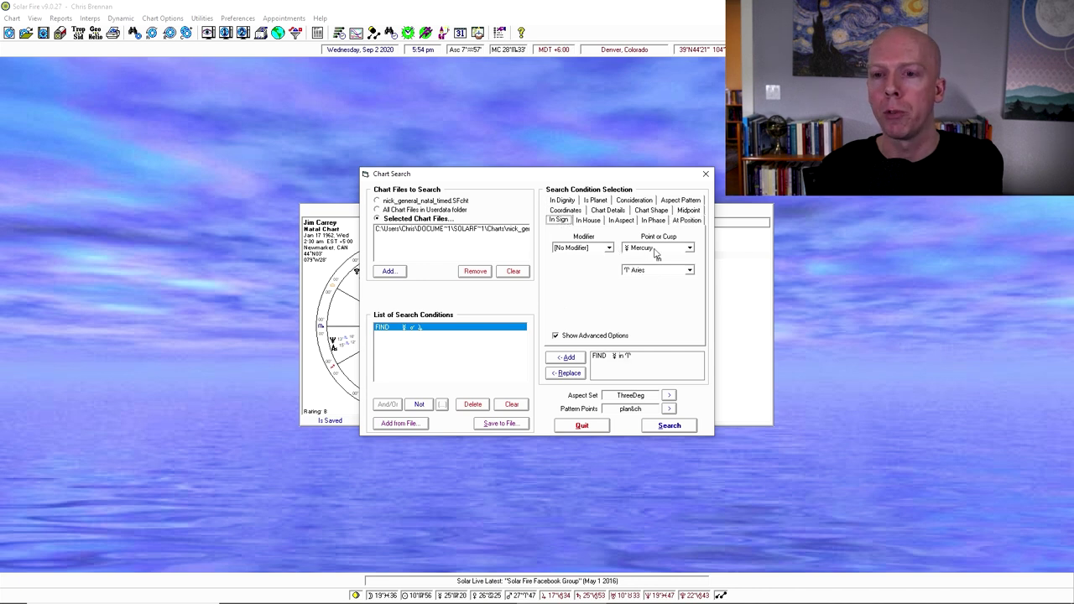
{"action": "left_click", "coordinate": [604, 211]}
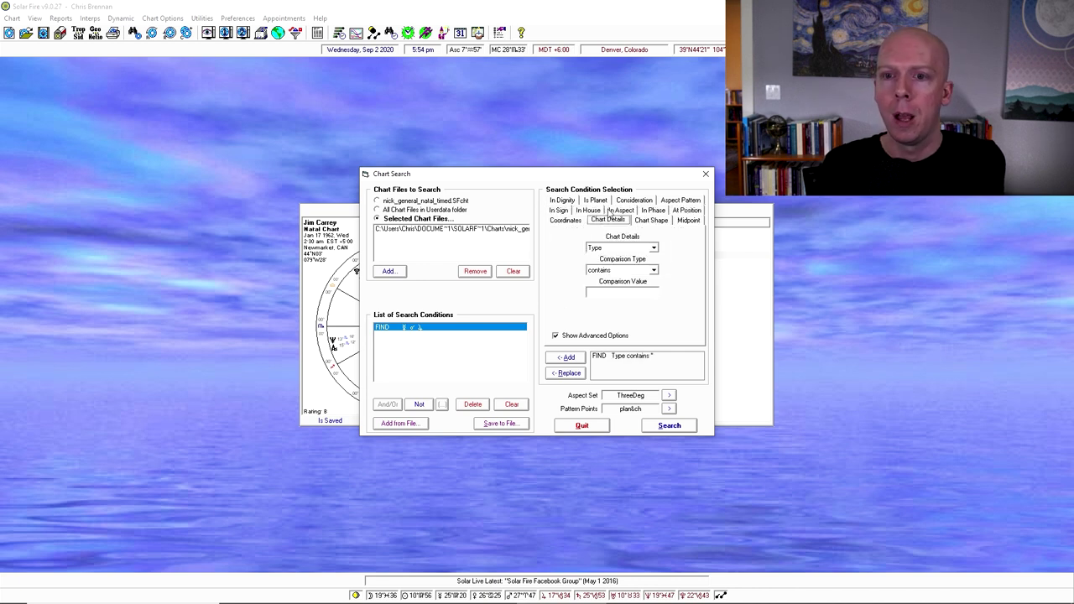
{"action": "left_click", "coordinate": [661, 223]}
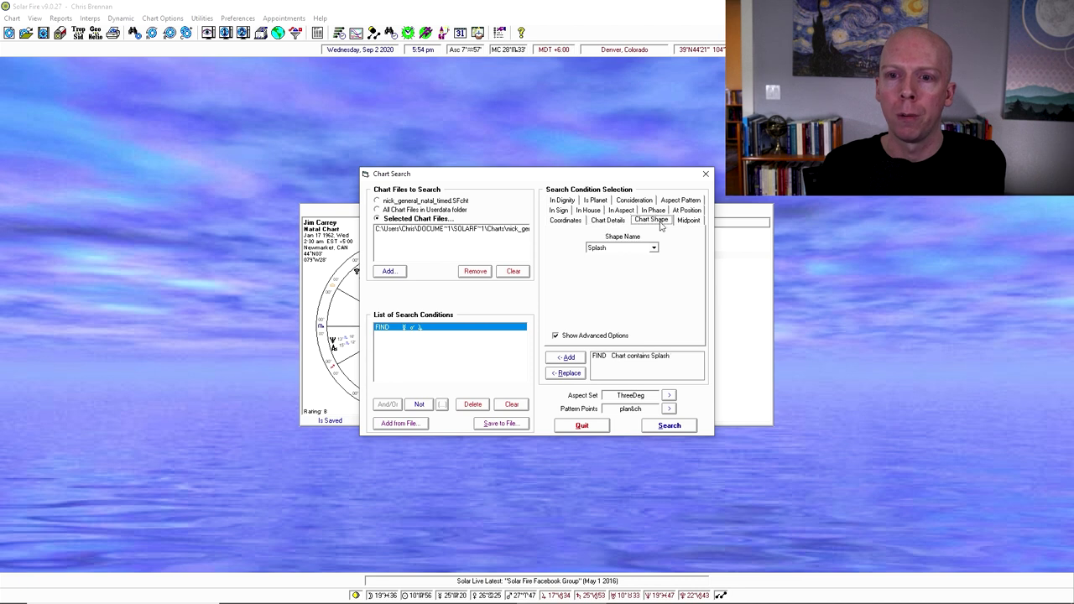
{"action": "left_click", "coordinate": [654, 249]}
{"action": "left_click", "coordinate": [651, 250]}
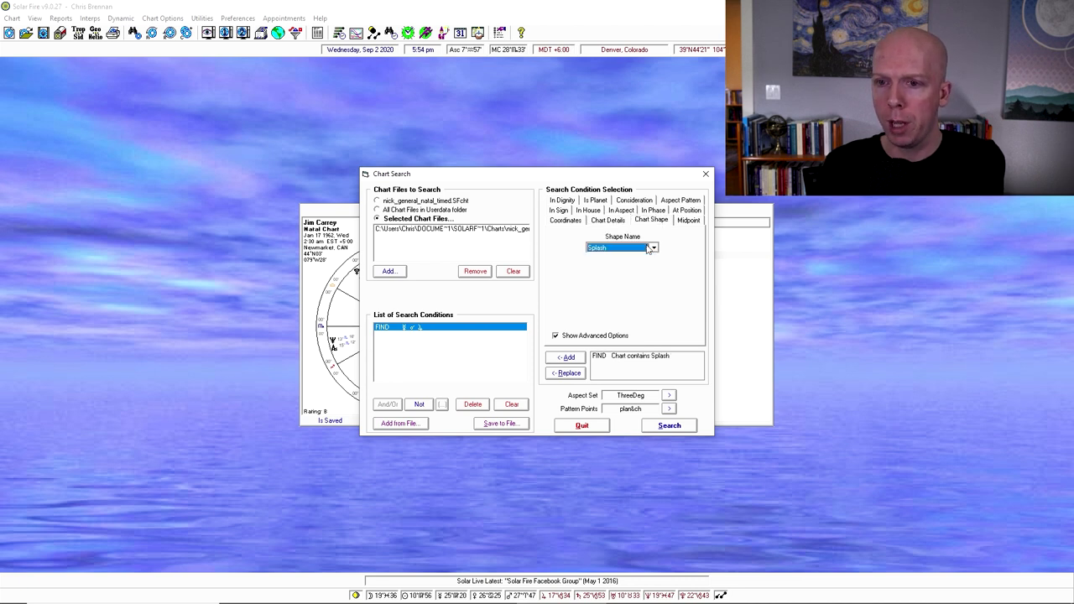
{"action": "left_click", "coordinate": [688, 221]}
{"action": "left_click", "coordinate": [685, 200]}
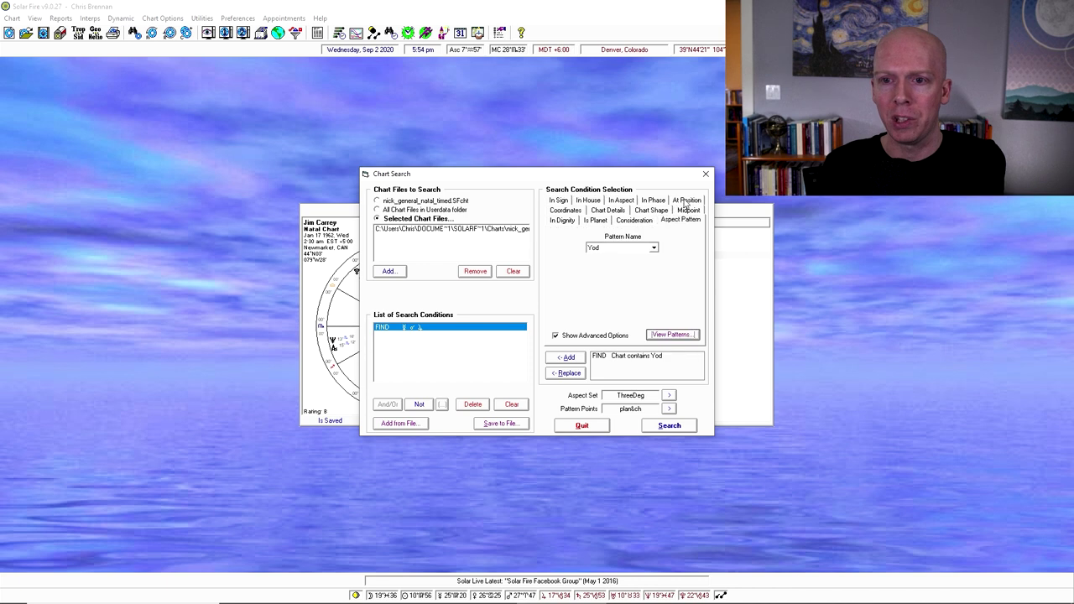
- Delete the Mercury conjunct Jupiter condition, browse the available aspect patterns, and quit the chart search
{"action": "left_click", "coordinate": [483, 408]}
{"action": "left_click", "coordinate": [619, 249]}
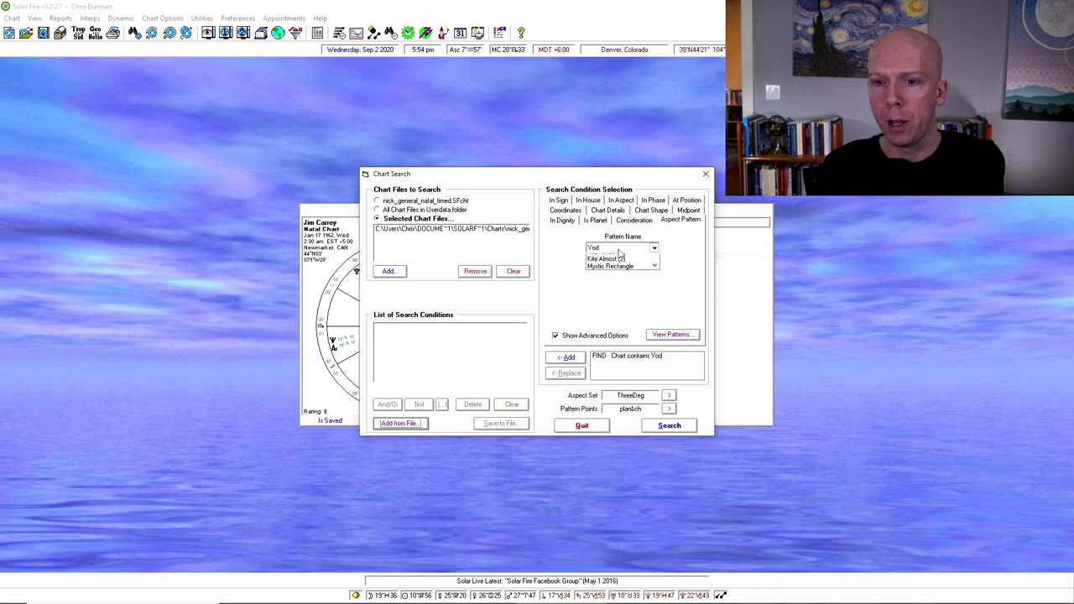
{"action": "left_click_drag", "start_coordinate": [658, 275], "coordinate": [659, 289]}
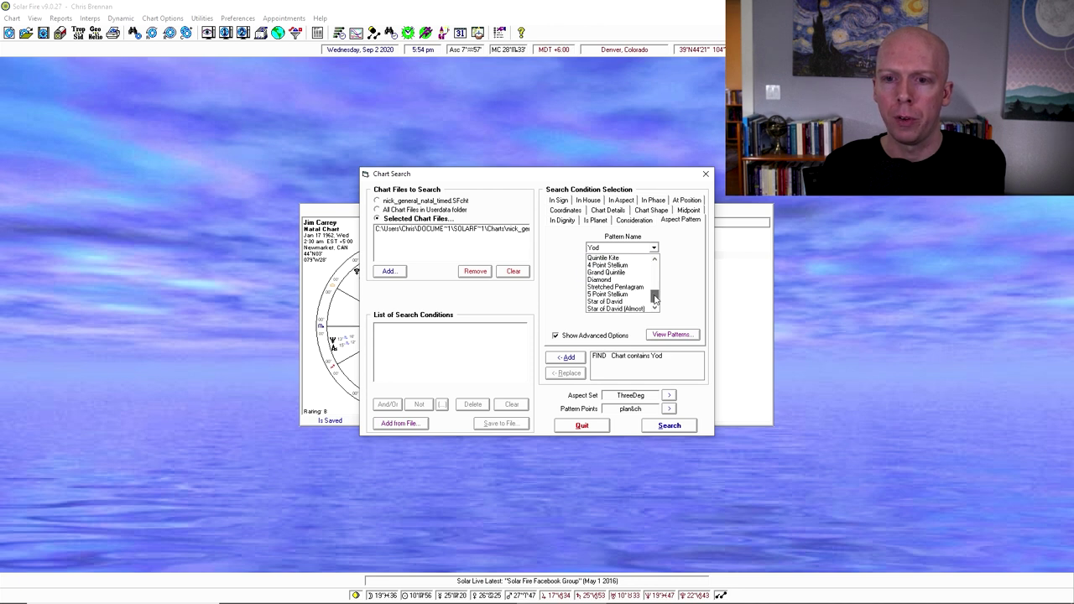
{"action": "left_click", "coordinate": [680, 274]}
{"action": "left_click", "coordinate": [592, 201]}
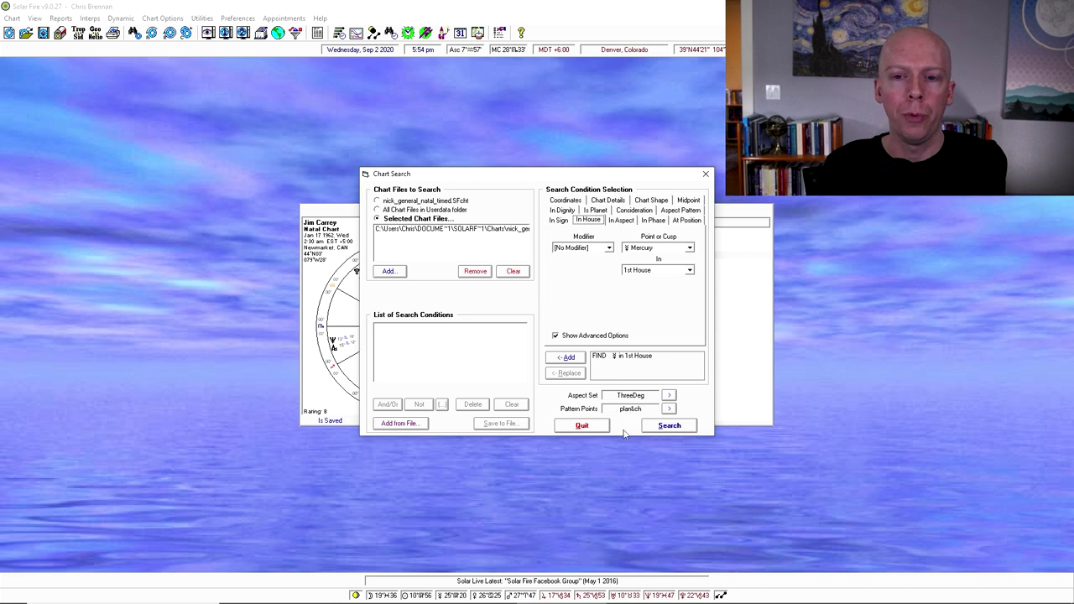
{"action": "left_click", "coordinate": [594, 426]}
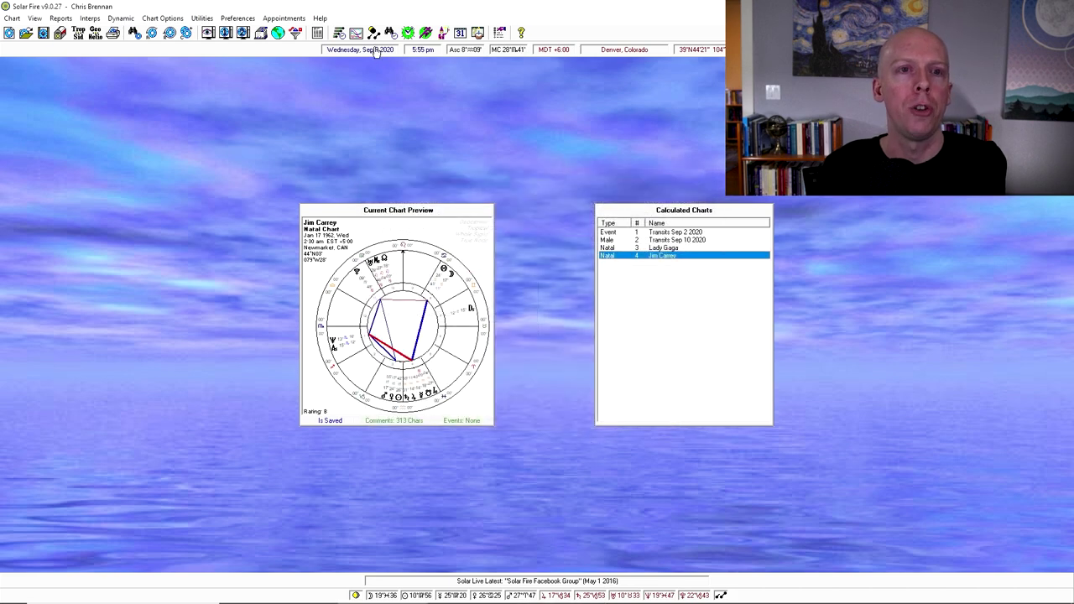
- Set up a progression of the Jim Carrey natal chart to Sep 2 2020 with Secondary Progressed as the chart type
{"action": "left_click", "coordinate": [152, 34]}
{"action": "left_click", "coordinate": [639, 427]}
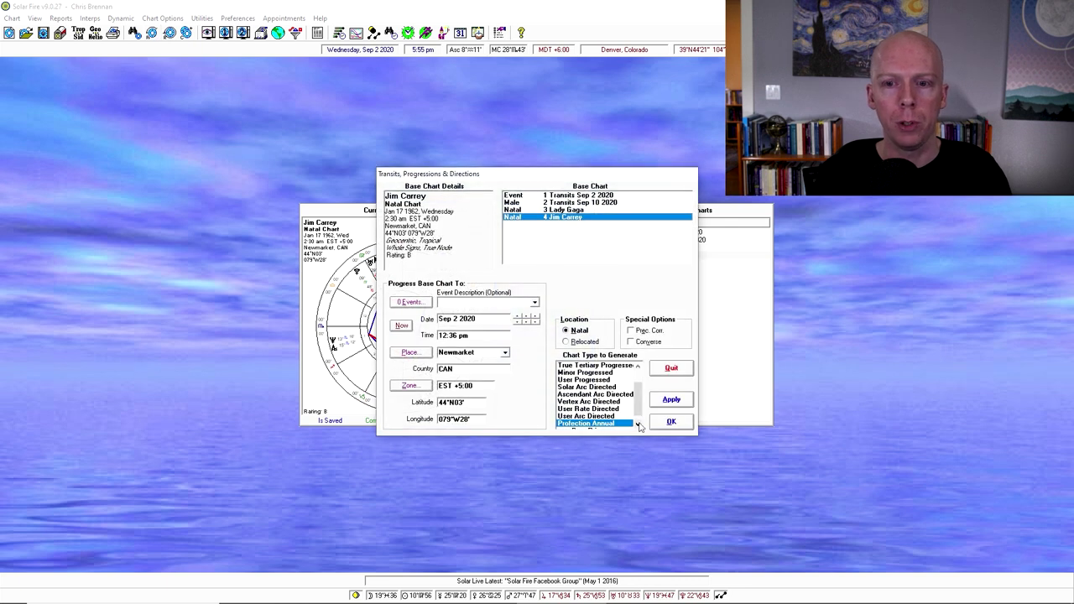
{"action": "scroll", "coordinate": [621, 386], "scroll_direction": "up", "scroll_amount": 1}
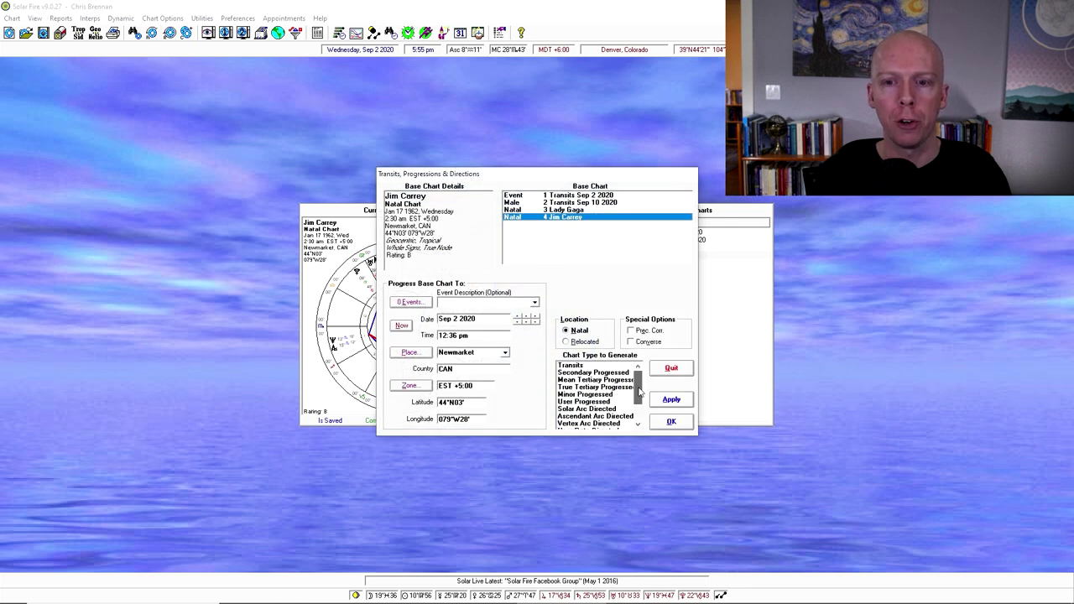
{"action": "left_click", "coordinate": [621, 375]}
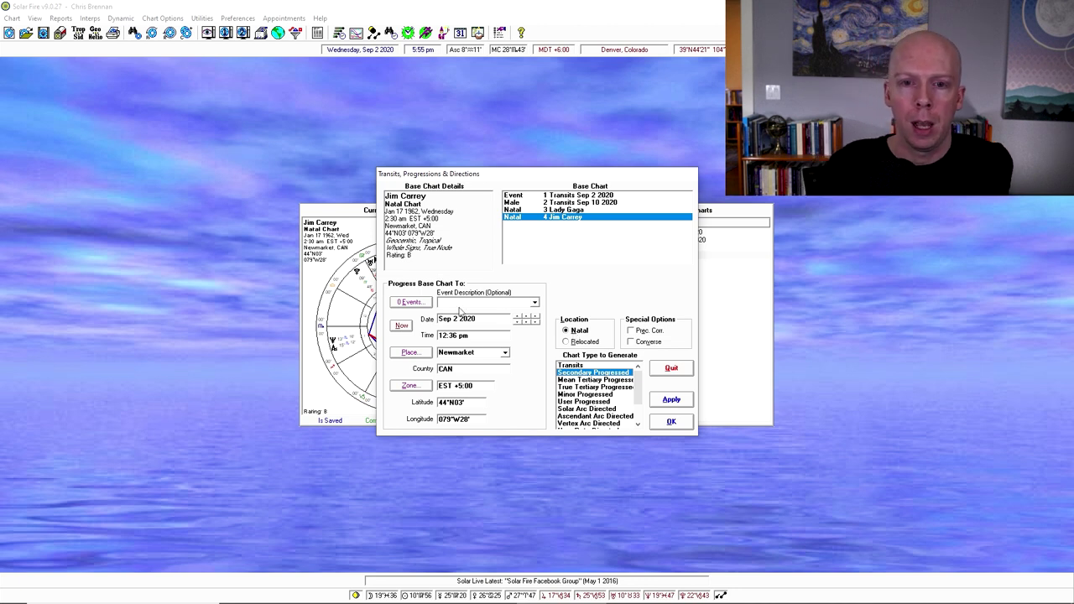
{"action": "left_click", "coordinate": [463, 318]}
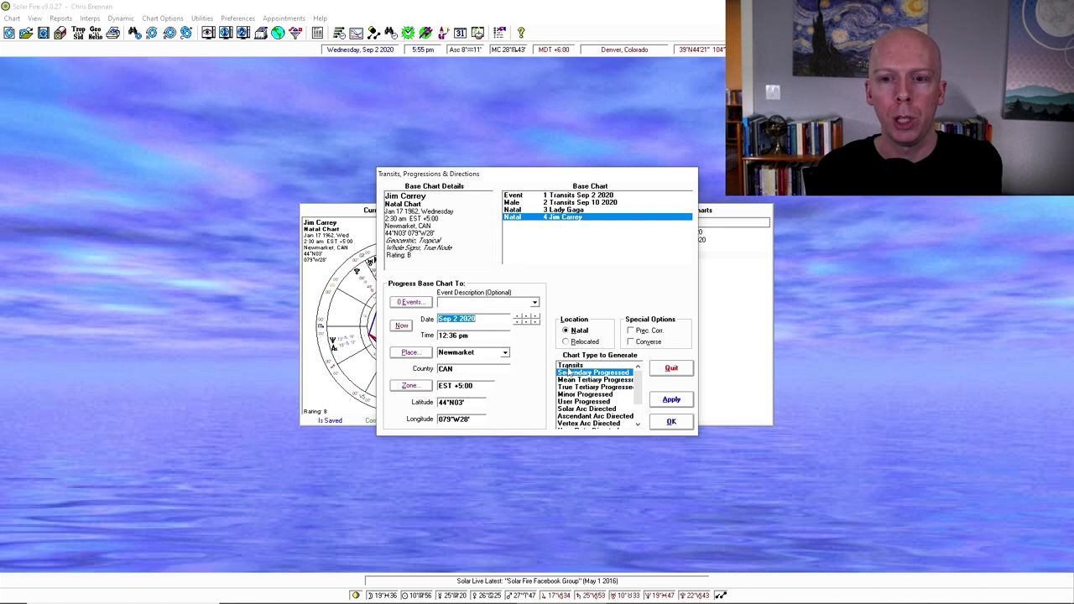
{"action": "left_click", "coordinate": [571, 372]}
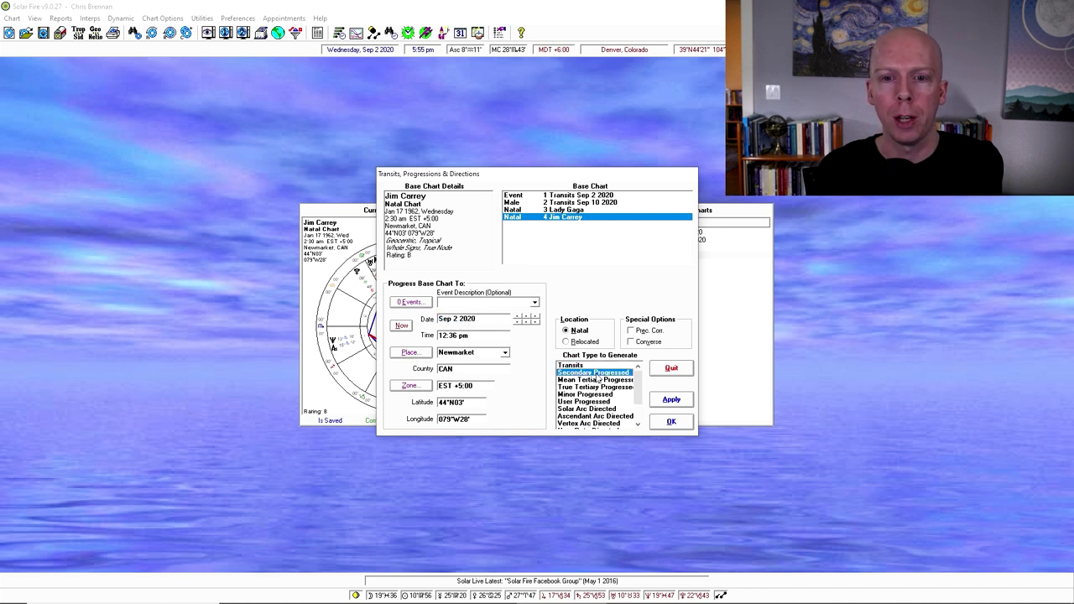
- Generate the progressed chart with only Jim Carrey's natal chart as the base, and view its full wheel before returning to the main screen
{"action": "left_click", "coordinate": [561, 211], "text": "ctrl"}
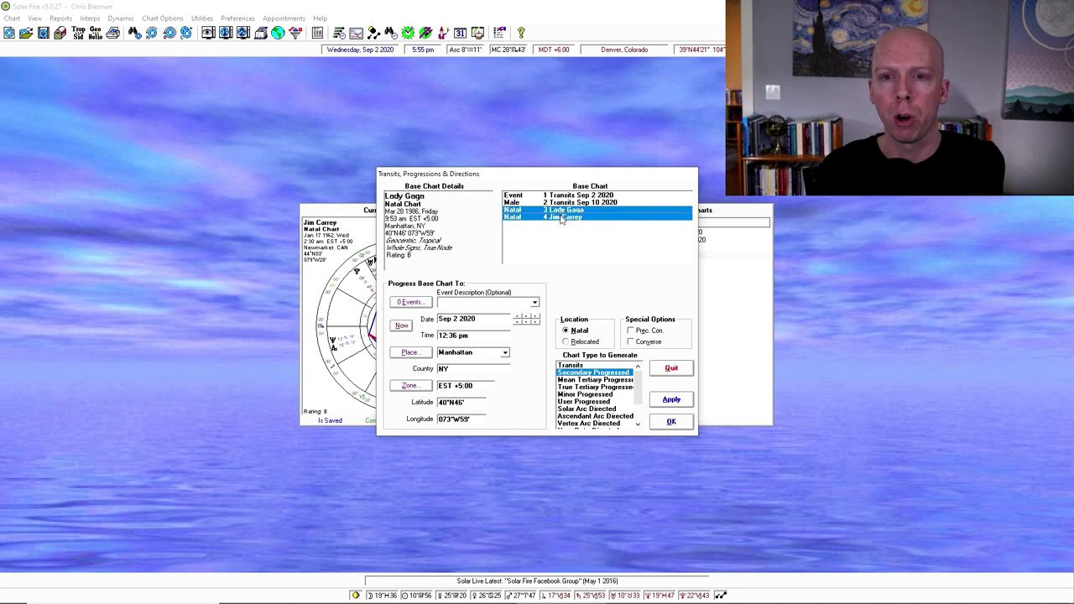
{"action": "left_click", "coordinate": [563, 218], "text": "ctrl"}
{"action": "left_click", "coordinate": [562, 211], "text": "ctrl"}
{"action": "left_click", "coordinate": [562, 218]}
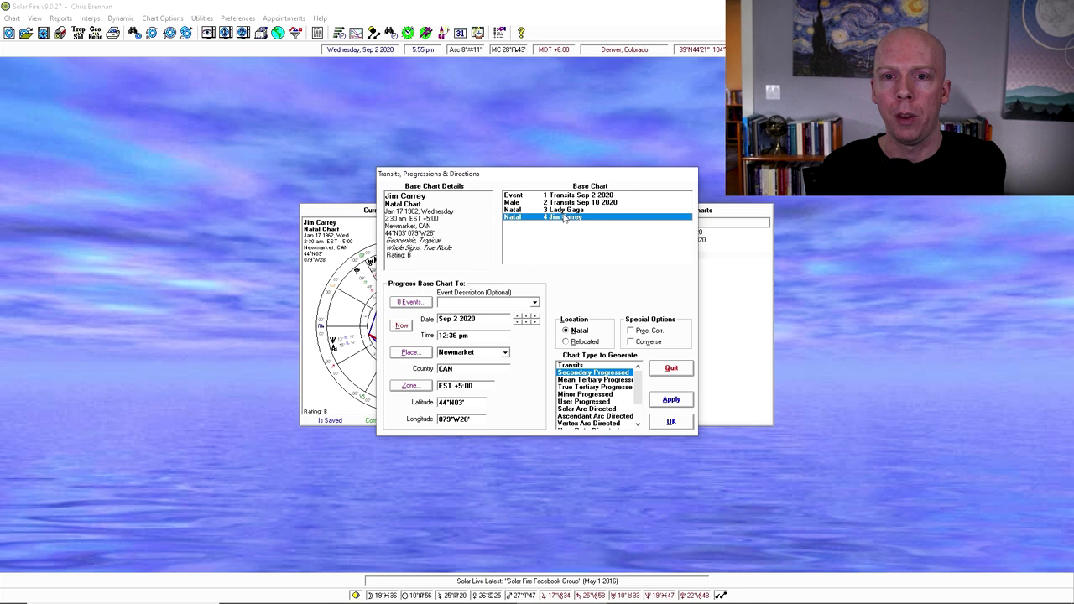
{"action": "left_click", "coordinate": [671, 421]}
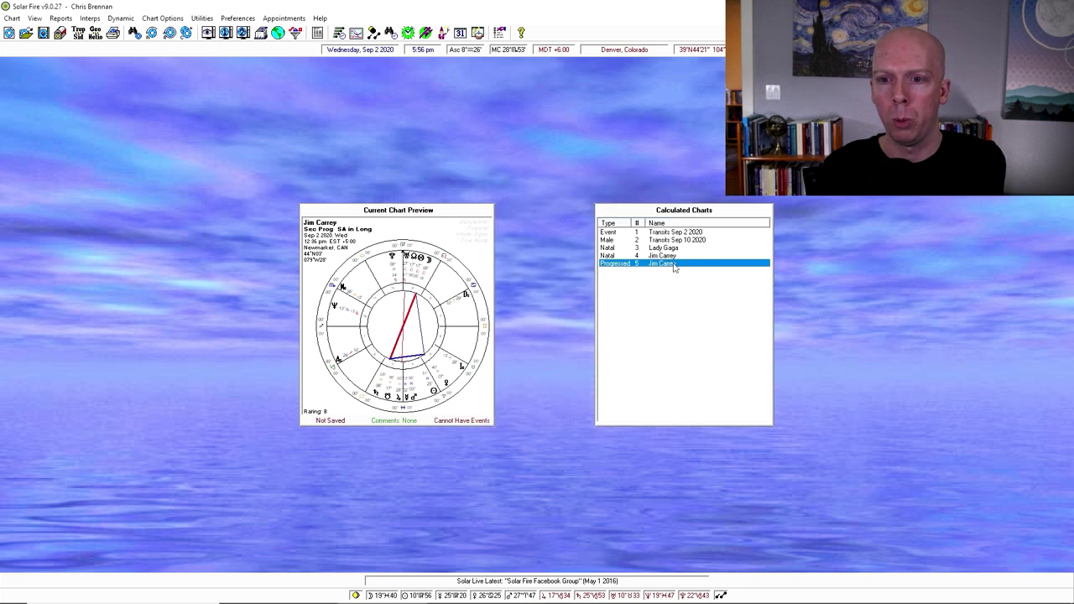
{"action": "double_click", "coordinate": [674, 265]}
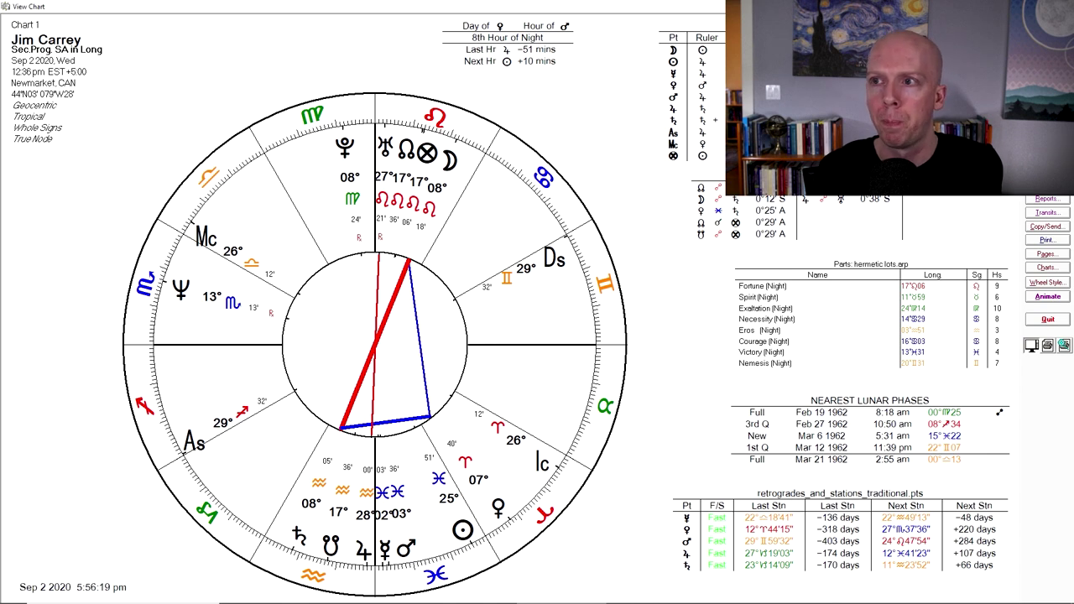
{"action": "key", "text": "Escape"}
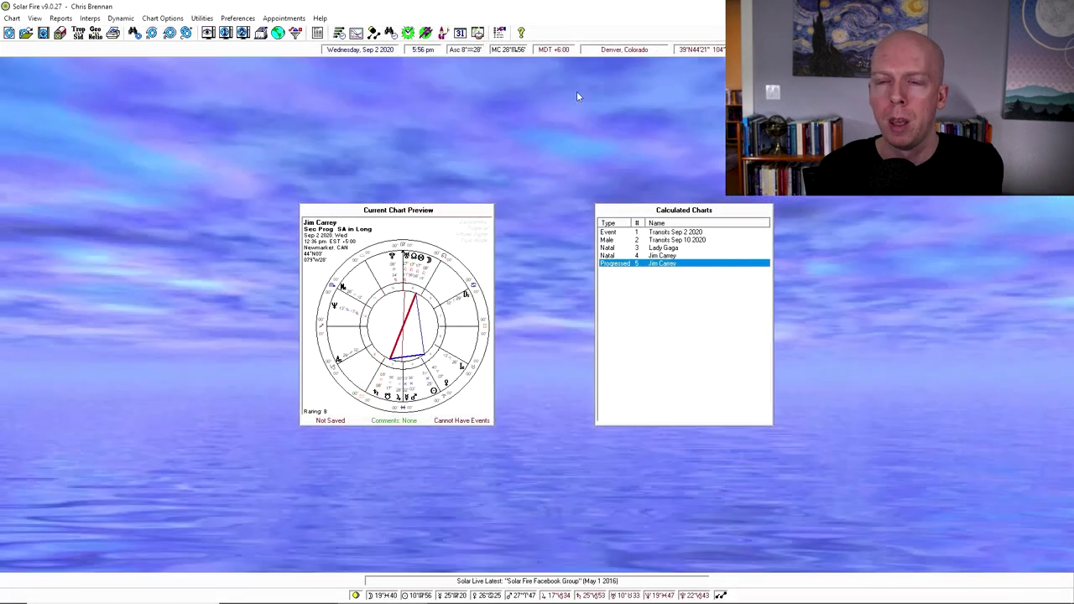
- Reopen the progressions and directions options, examine the Solar Arc Directed, Profection Annual and Transits chart types, and quit without generating a chart
{"action": "left_click", "coordinate": [151, 33]}
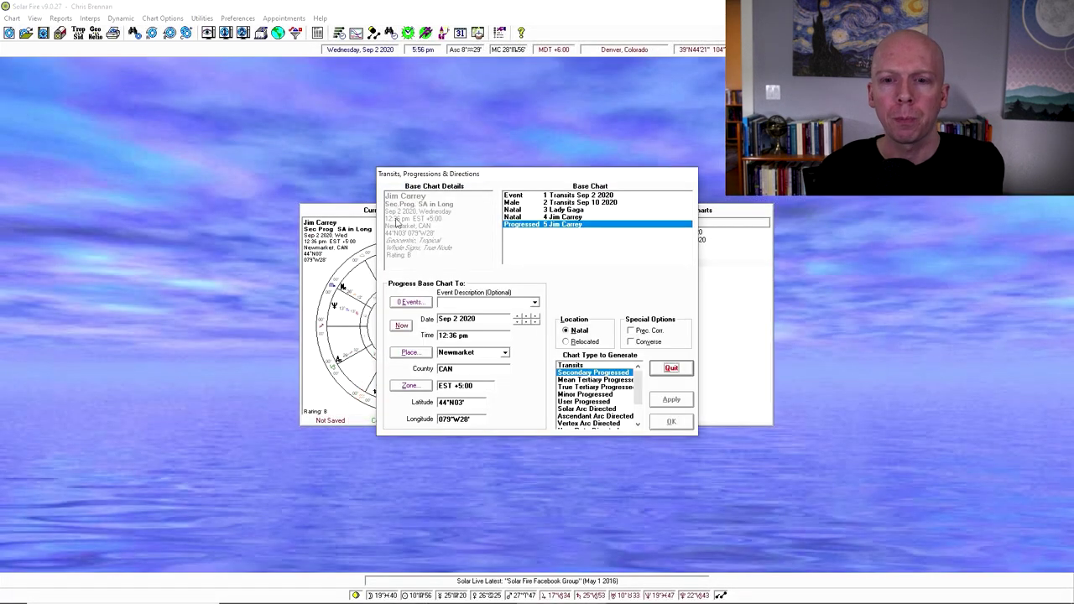
{"action": "scroll", "coordinate": [644, 396], "scroll_direction": "down", "scroll_amount": 1}
{"action": "left_click", "coordinate": [621, 403]}
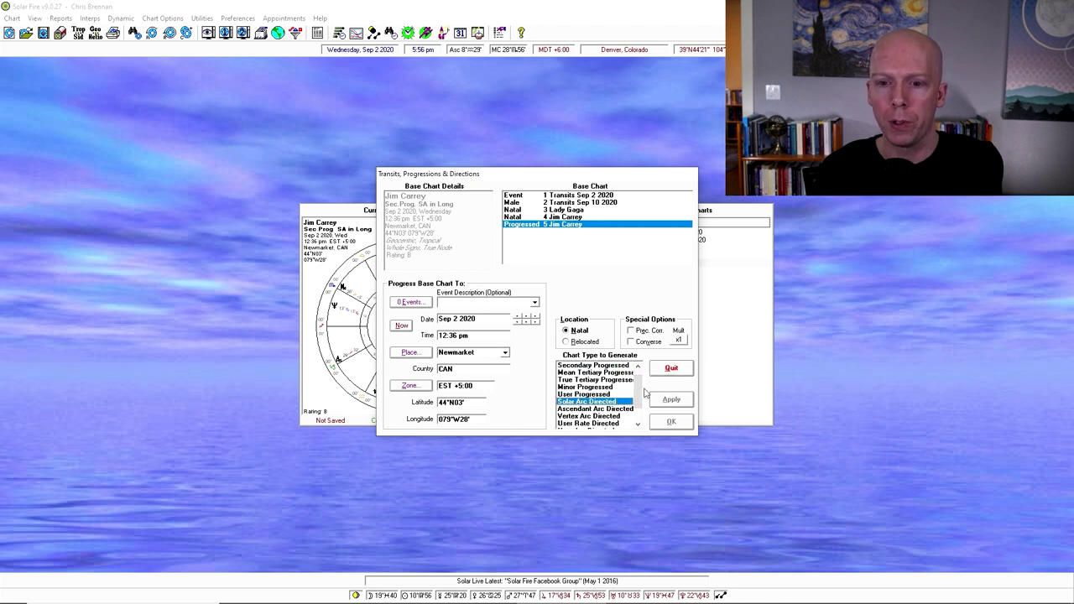
{"action": "scroll", "coordinate": [641, 415], "scroll_direction": "down", "scroll_amount": 3}
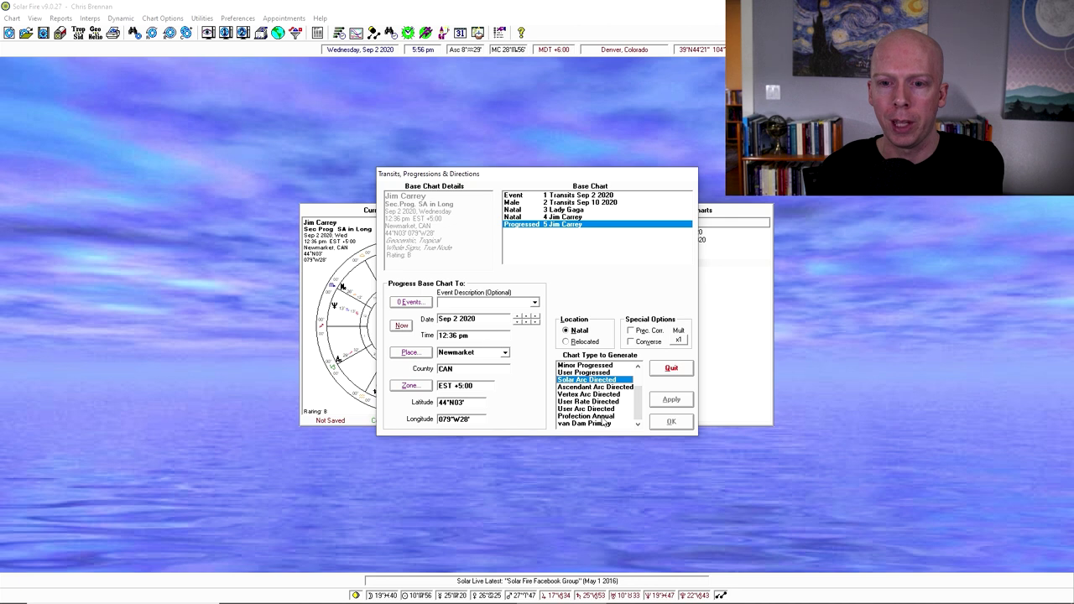
{"action": "left_click", "coordinate": [605, 417]}
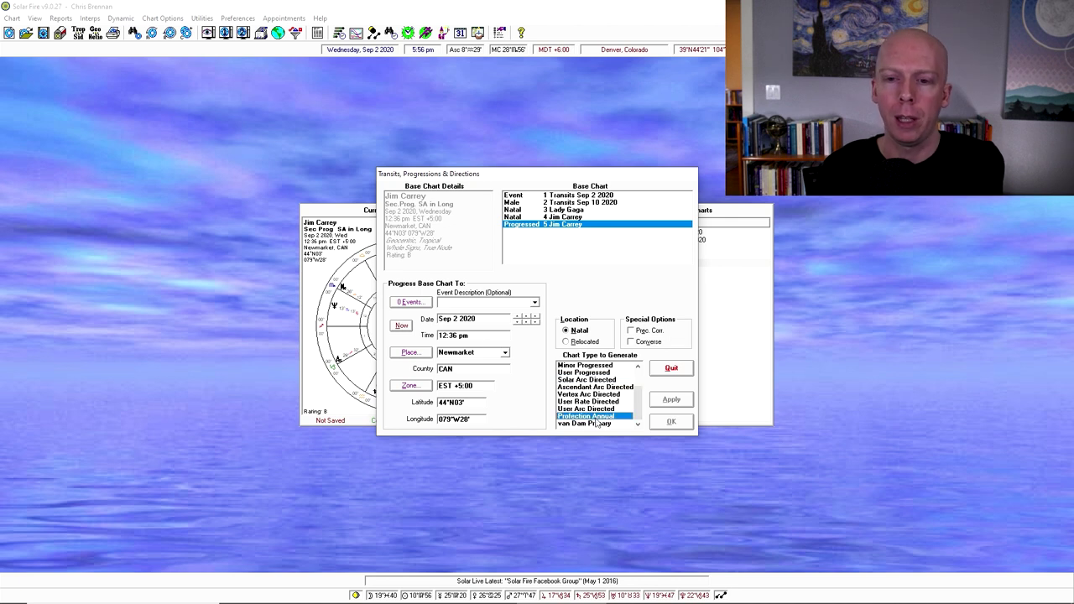
{"action": "left_click_drag", "start_coordinate": [638, 417], "coordinate": [640, 386]}
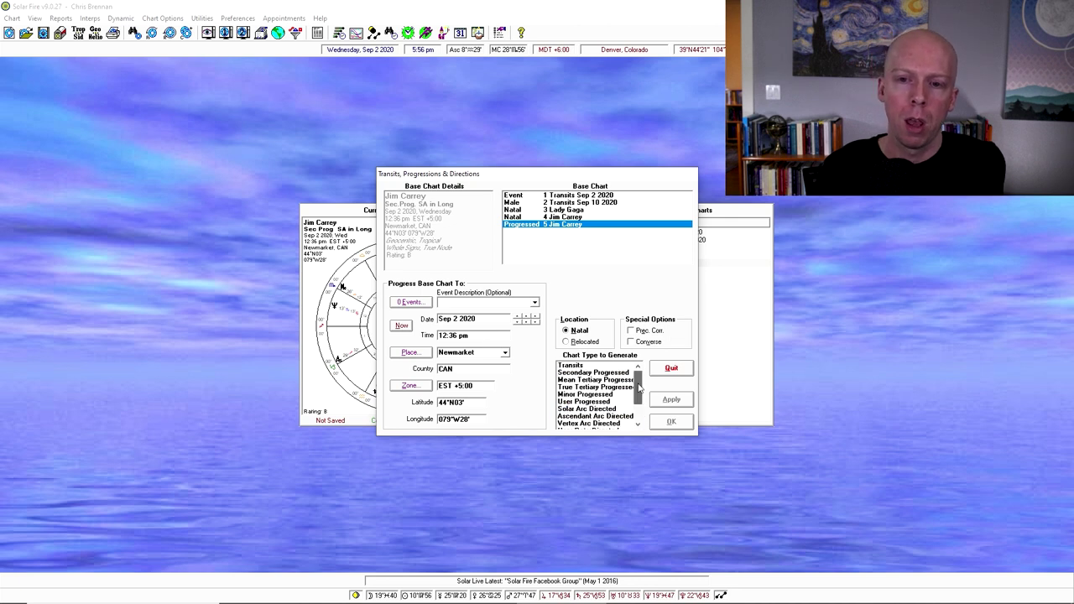
{"action": "left_click", "coordinate": [597, 367]}
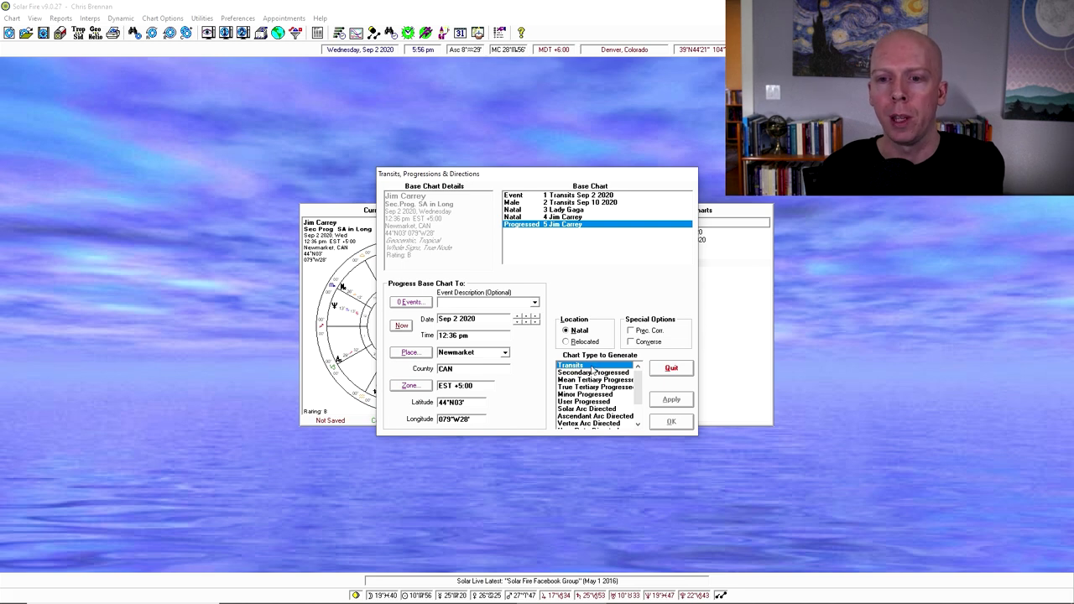
{"action": "left_click", "coordinate": [671, 369]}
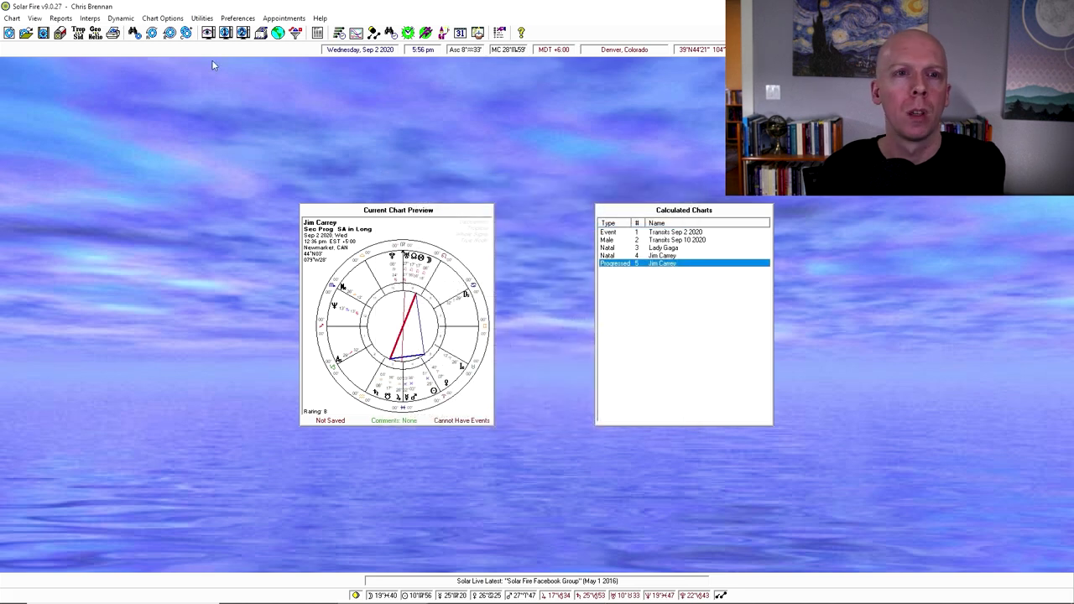
- Start a Solar Return with the search start date Sep 2 2020, and choose the Current return after trying Nearest and Next
{"action": "left_click", "coordinate": [169, 33]}
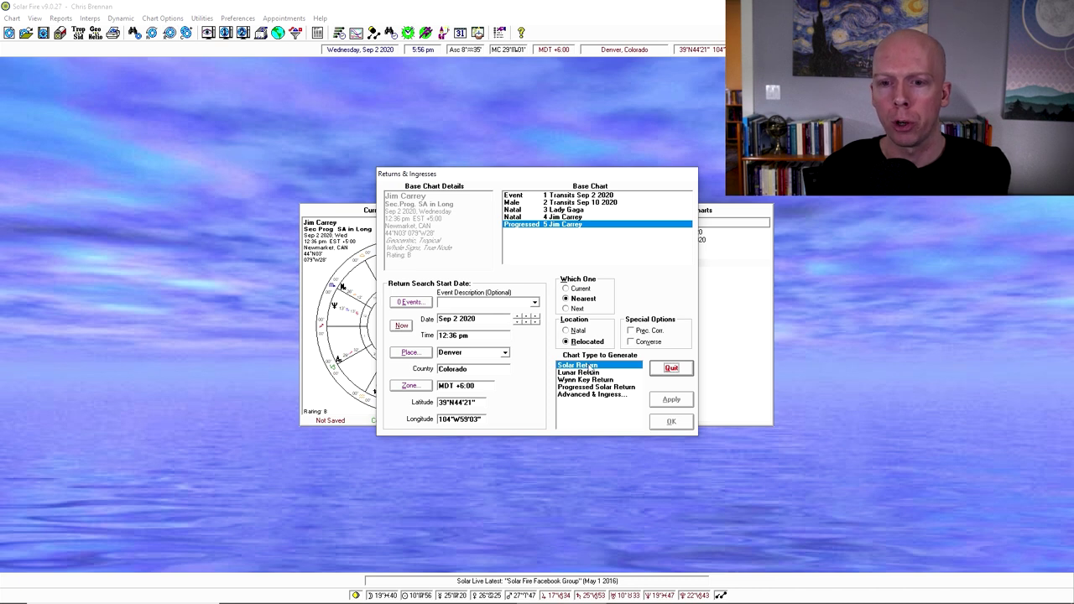
{"action": "left_click", "coordinate": [454, 317]}
{"action": "left_click", "coordinate": [472, 319]}
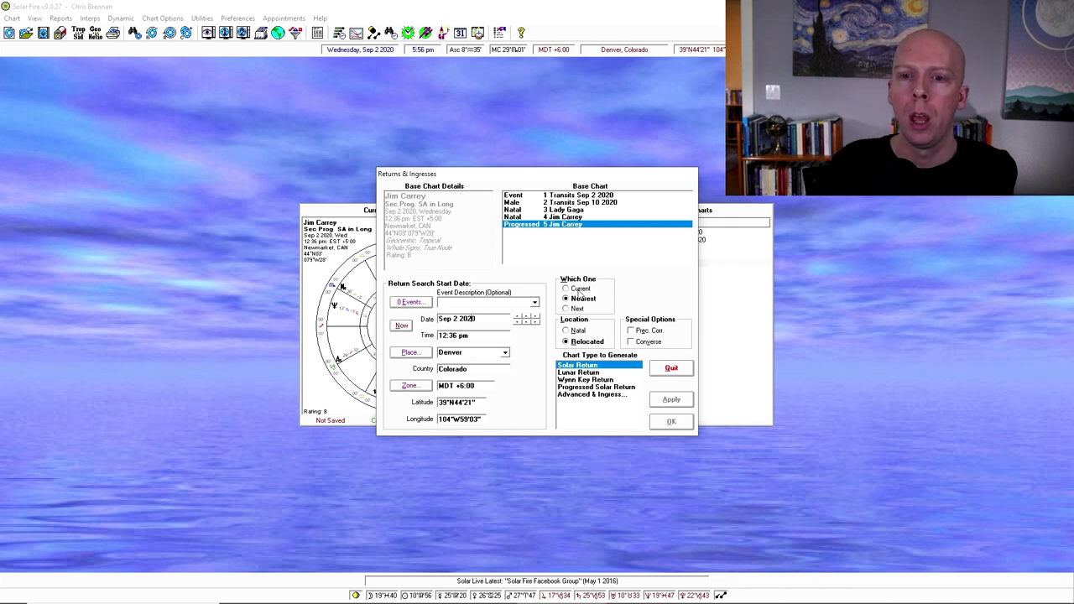
{"action": "left_click", "coordinate": [585, 303]}
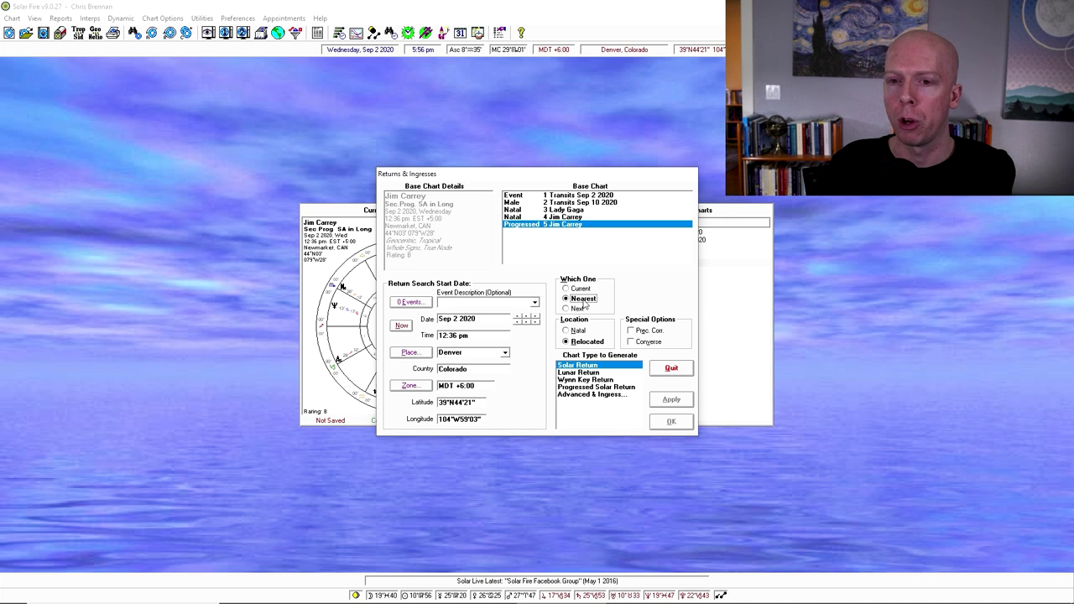
{"action": "left_click", "coordinate": [576, 310]}
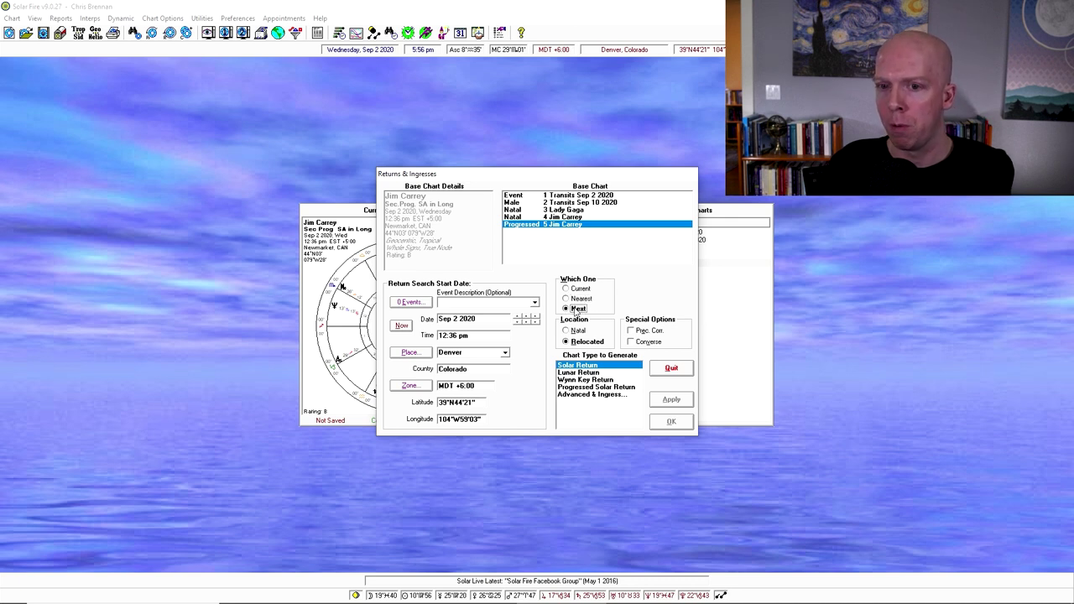
{"action": "left_click", "coordinate": [579, 299]}
{"action": "left_click", "coordinate": [581, 288]}
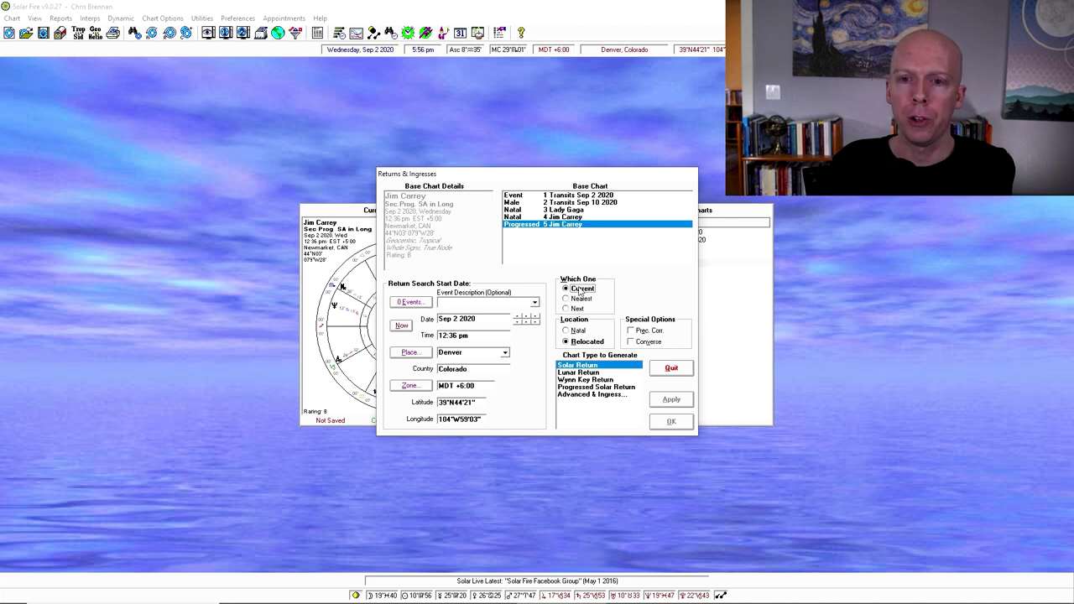
- Generate the solar return from Jim Carrey's natal chart at the Natal location, and view its full wheel before returning to the main screen
{"action": "left_click", "coordinate": [579, 216]}
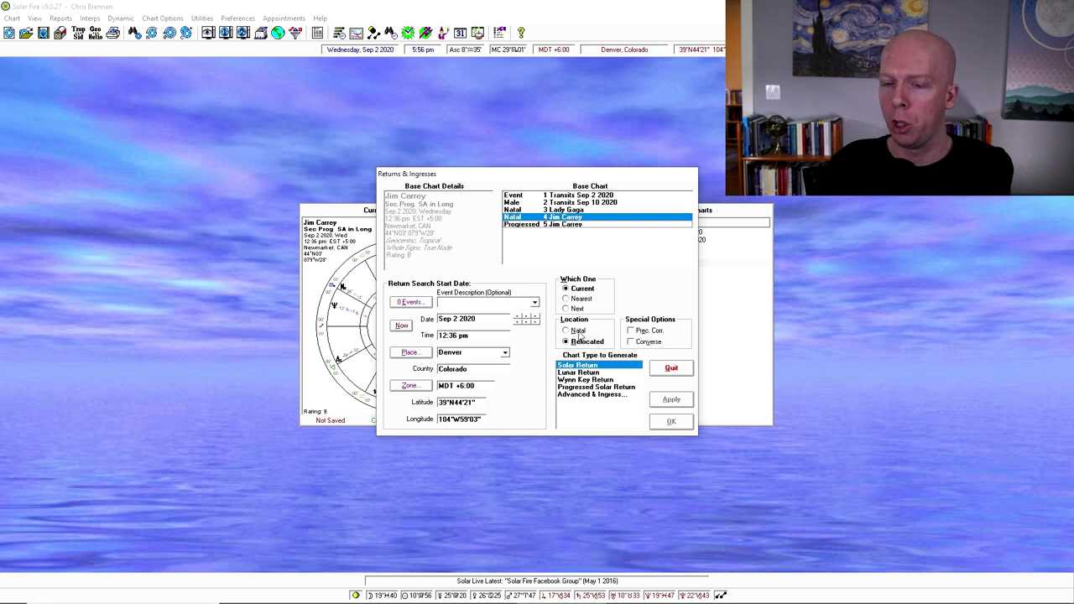
{"action": "left_click", "coordinate": [578, 332]}
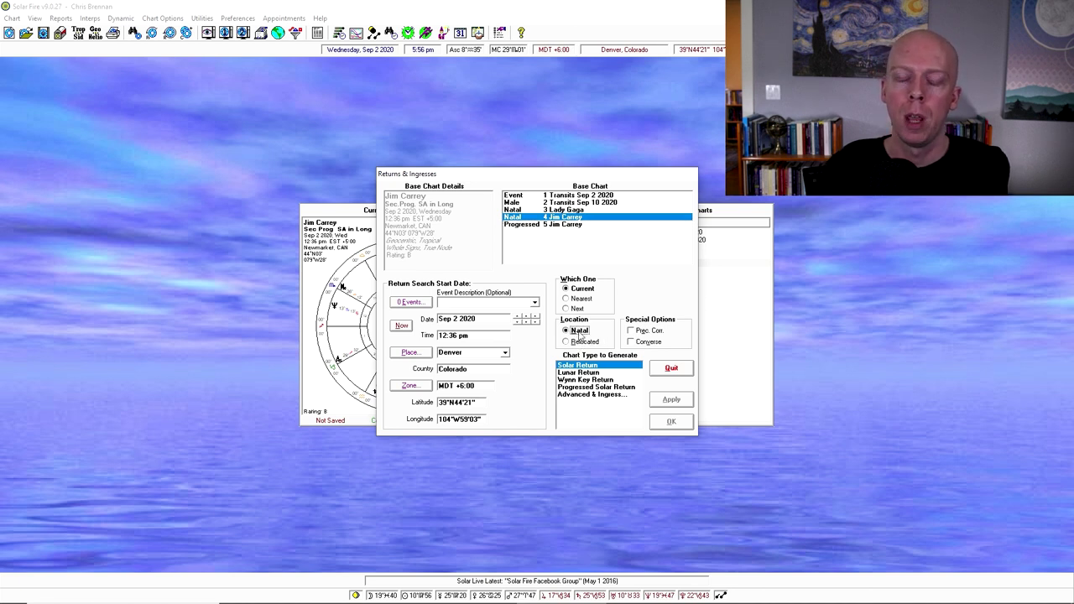
{"action": "left_click", "coordinate": [600, 367]}
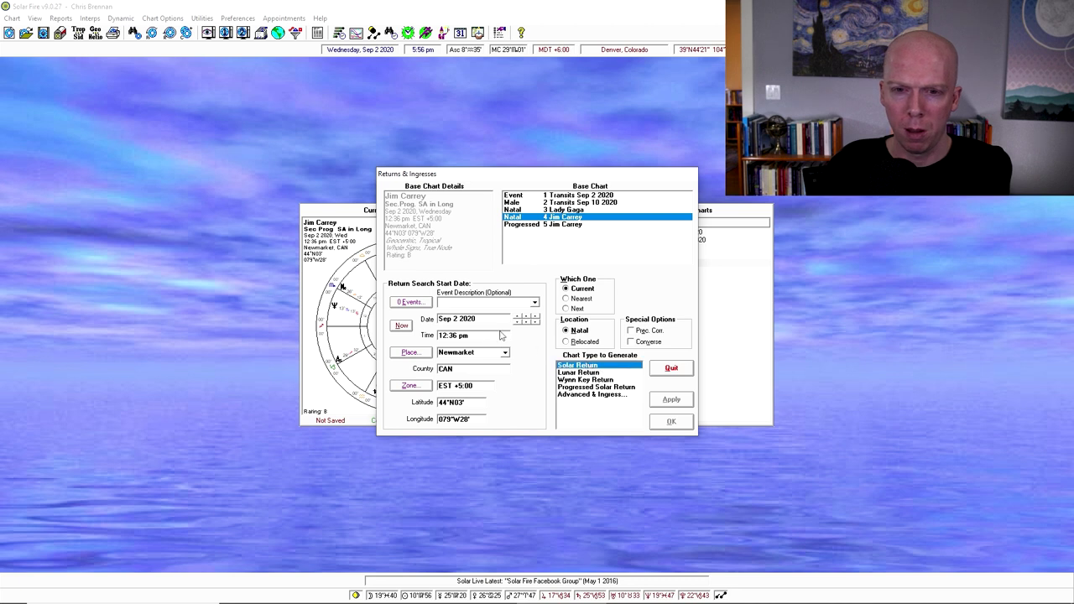
{"action": "left_click", "coordinate": [468, 318]}
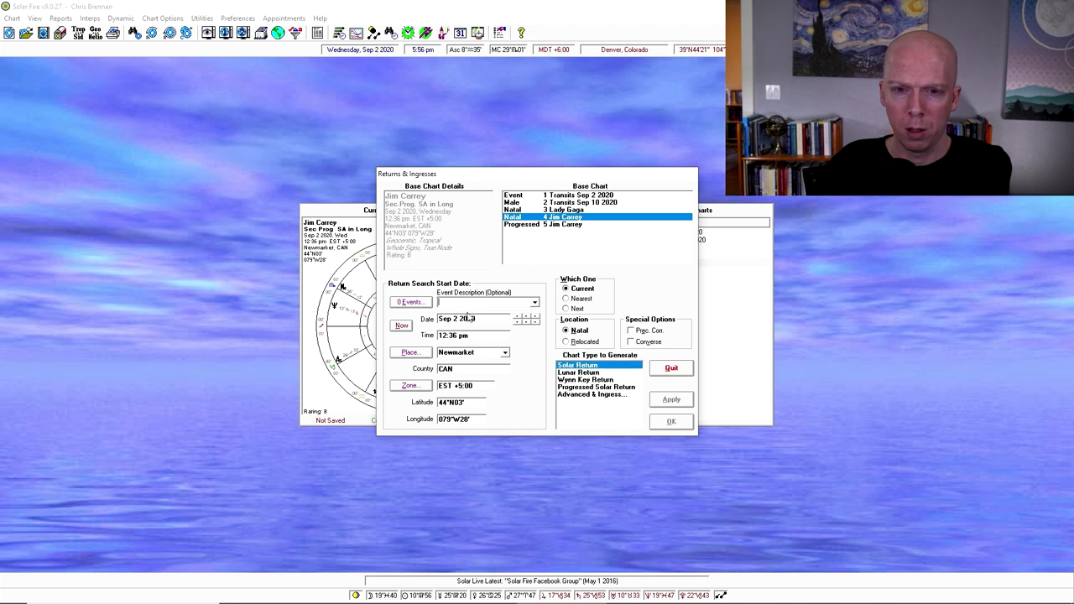
{"action": "left_click", "coordinate": [552, 210]}
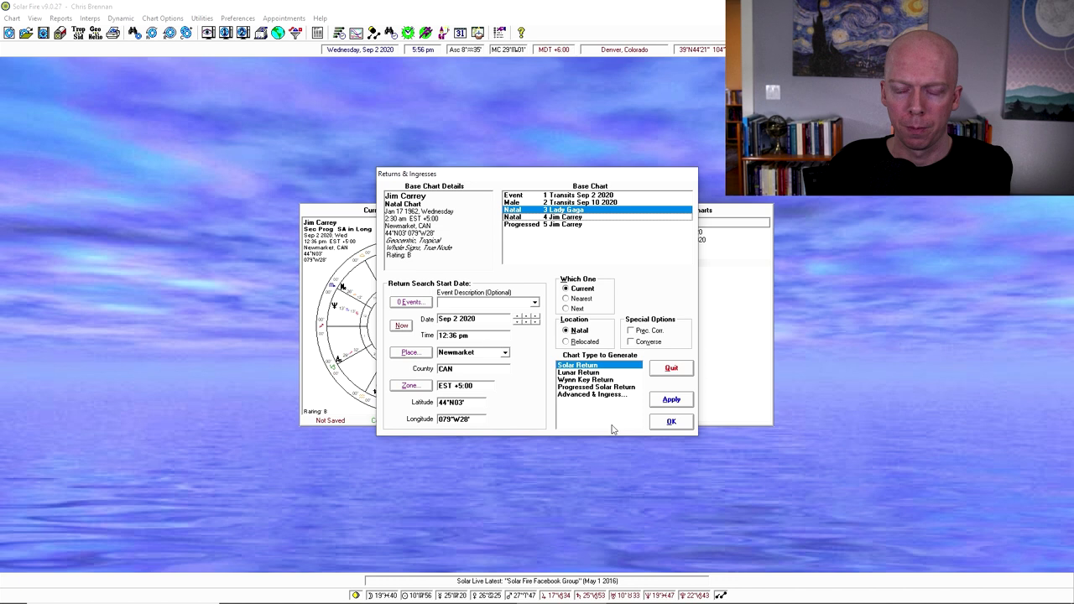
{"action": "left_click", "coordinate": [602, 218], "text": "ctrl"}
{"action": "left_click", "coordinate": [602, 218]}
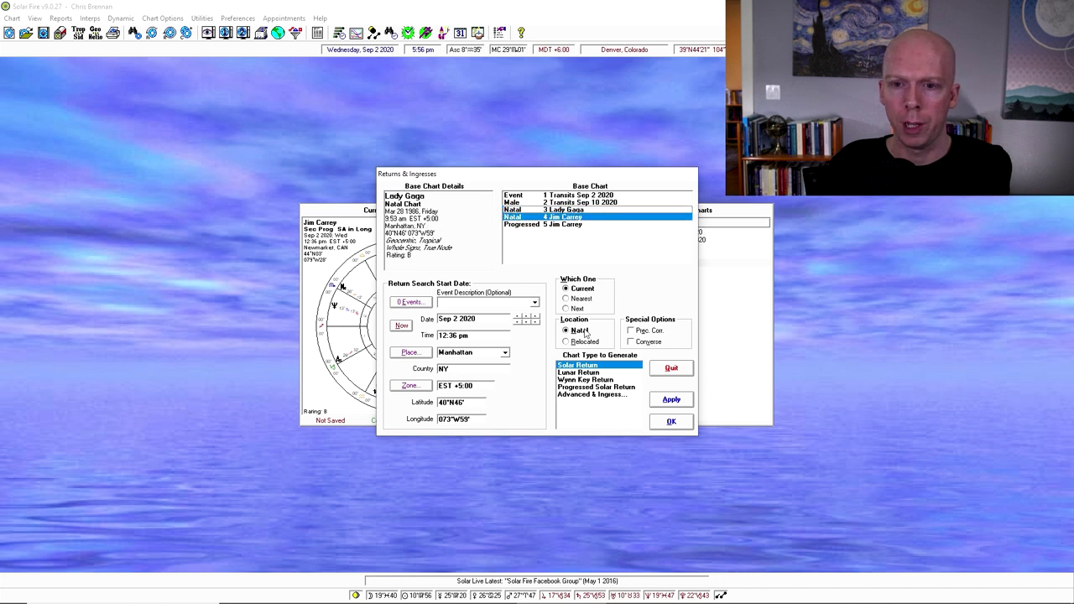
{"action": "left_click", "coordinate": [661, 425]}
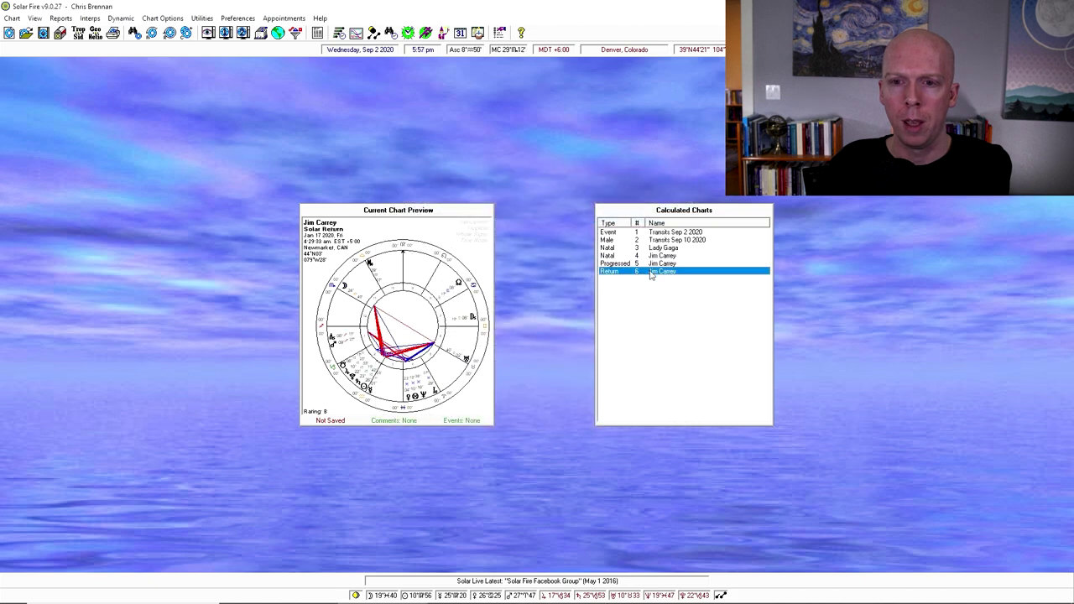
{"action": "double_click", "coordinate": [648, 271]}
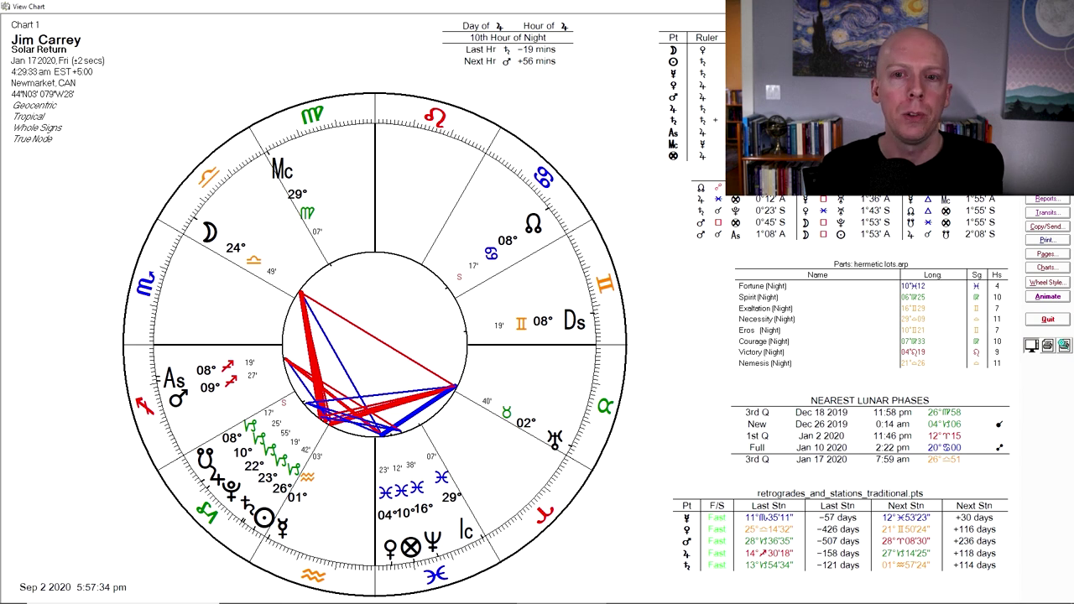
{"action": "key", "text": "Escape"}
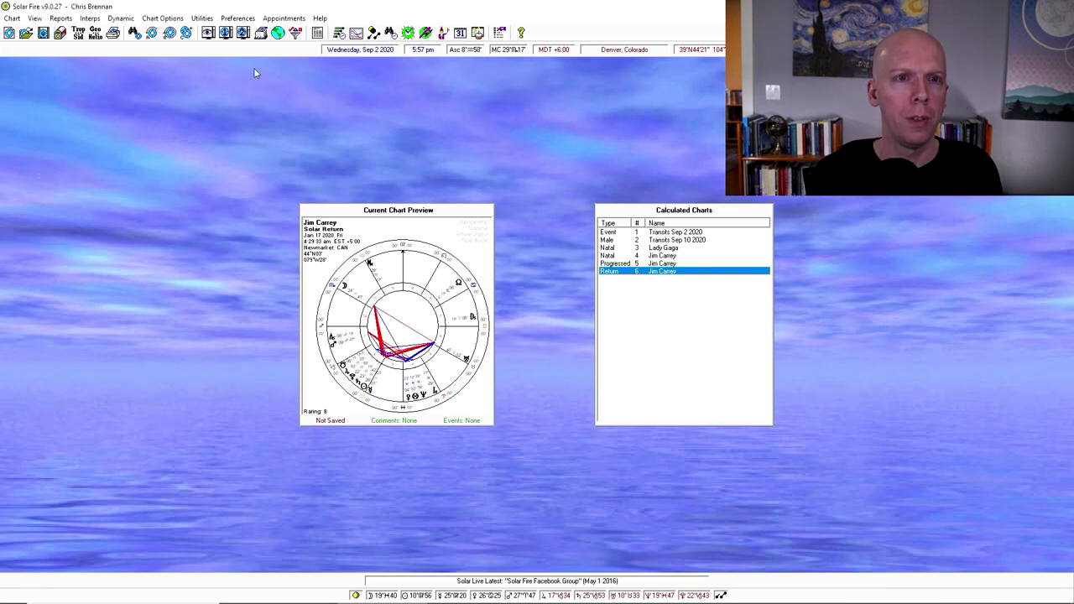
- Reopen the returns options, examine the Lunar Return and Advanced & Ingress chart types, and quit without generating a chart
{"action": "left_click", "coordinate": [170, 36]}
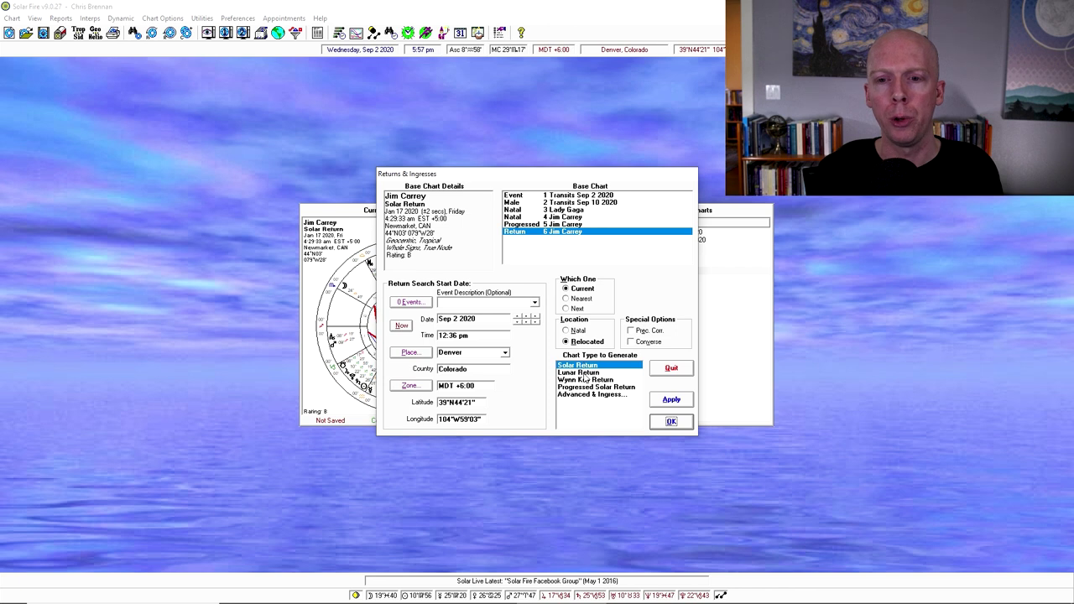
{"action": "left_click", "coordinate": [585, 372]}
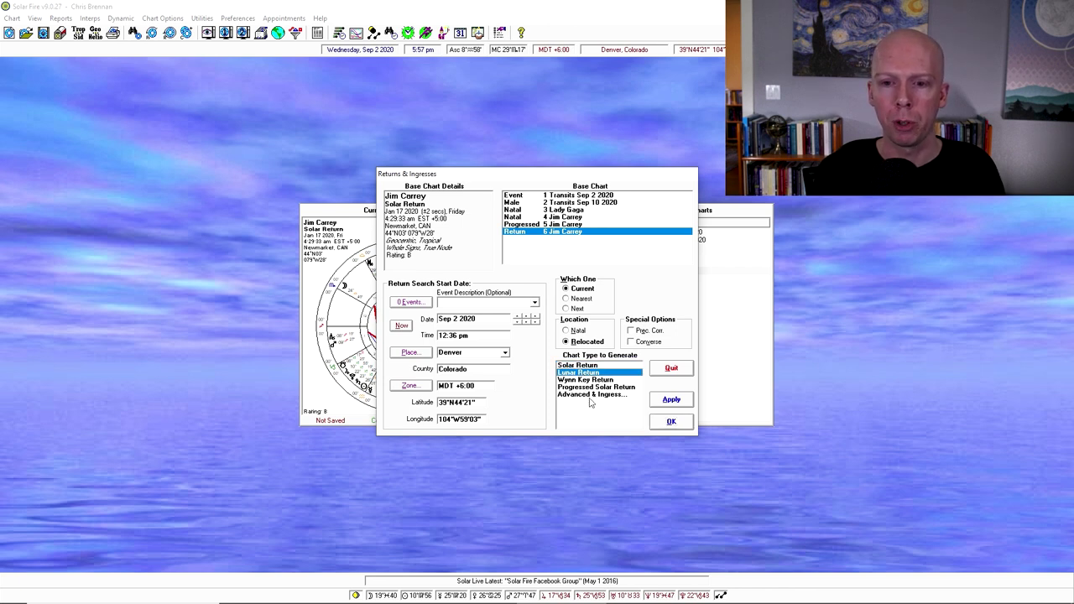
{"action": "left_click", "coordinate": [590, 394]}
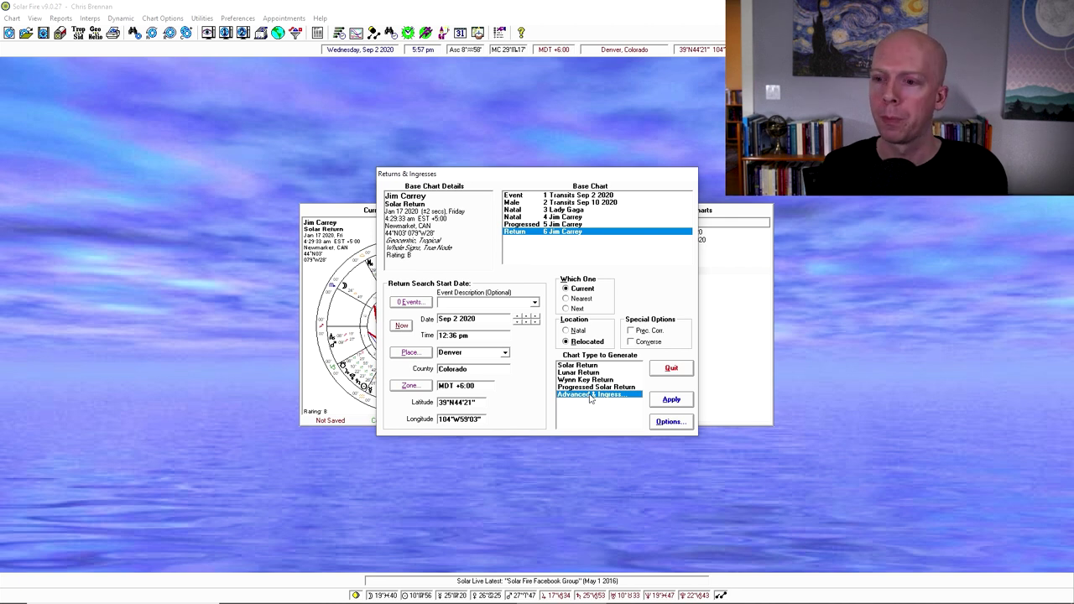
{"action": "left_click", "coordinate": [655, 372]}
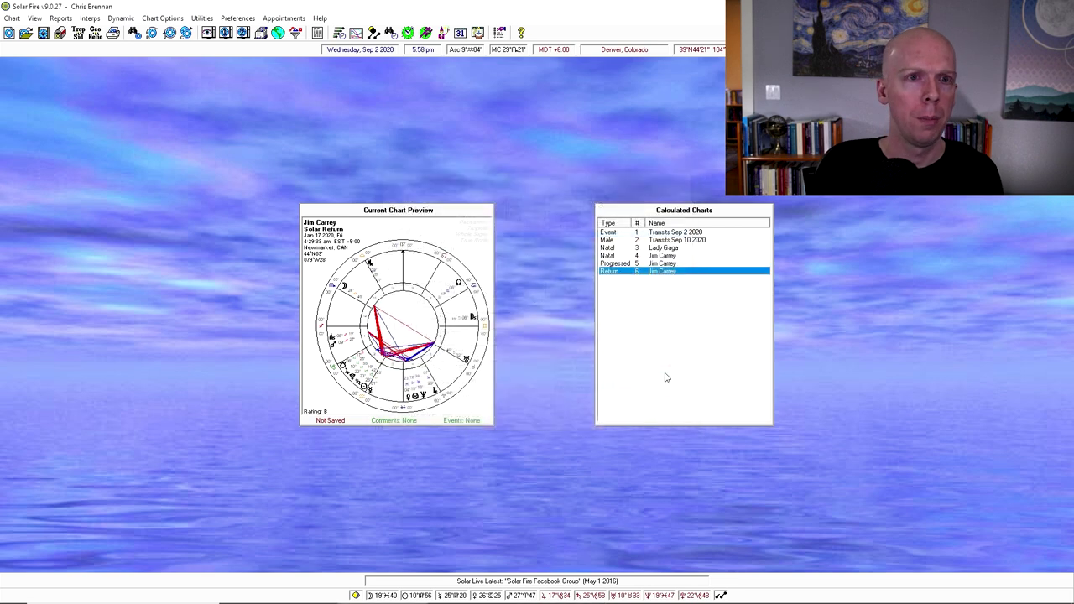
- Generate a Composite - Midpoints chart from the Lady Gaga and Jim Carrey natal charts, after trying the Relationship - Davison type
{"action": "left_click", "coordinate": [183, 38]}
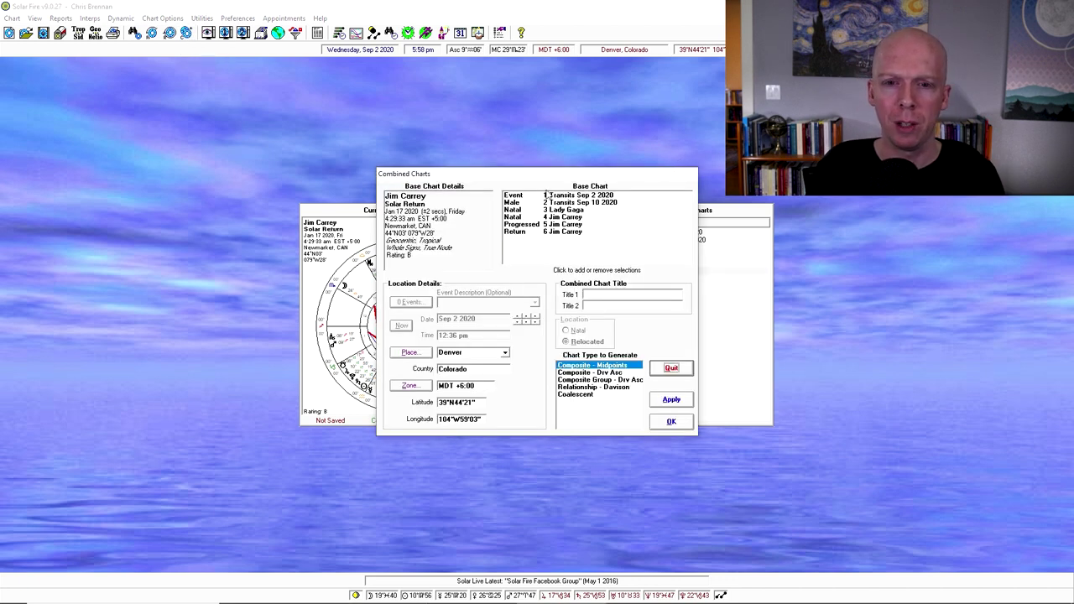
{"action": "key", "text": "Escape"}
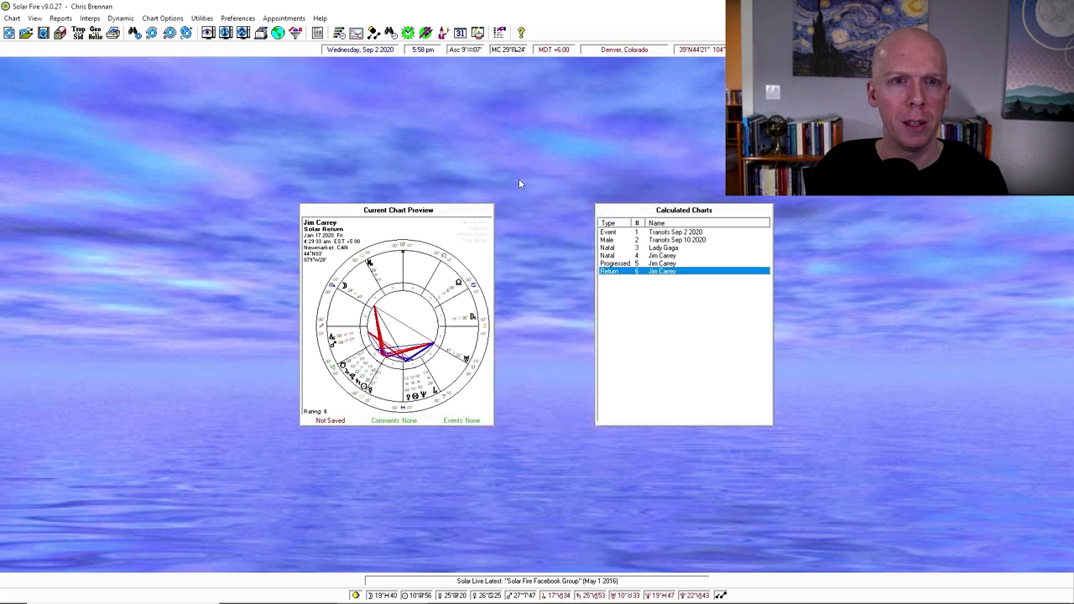
{"action": "left_click", "coordinate": [656, 256]}
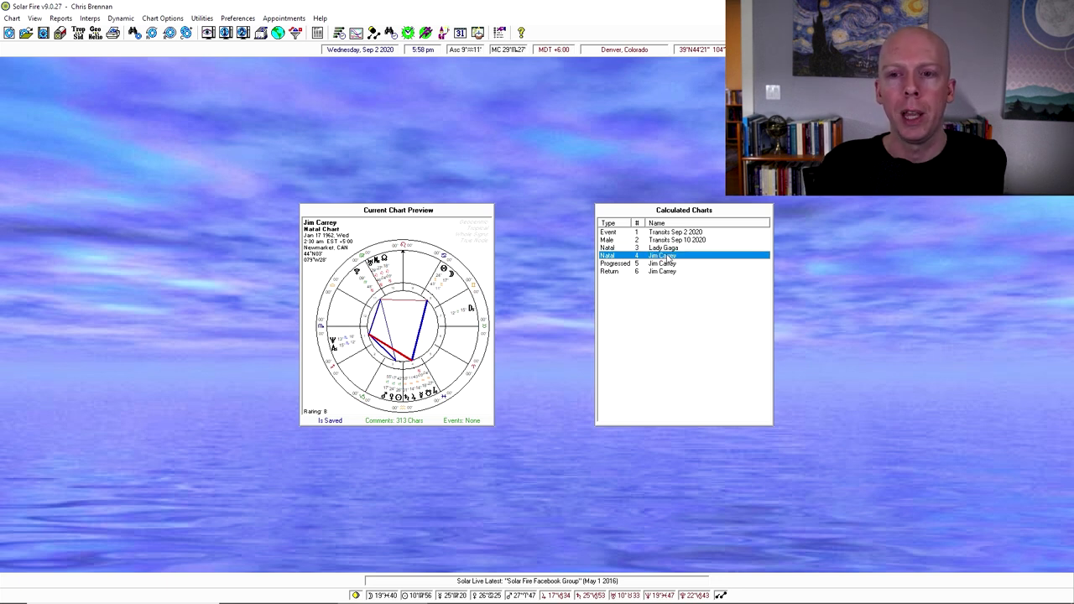
{"action": "left_click", "coordinate": [187, 38]}
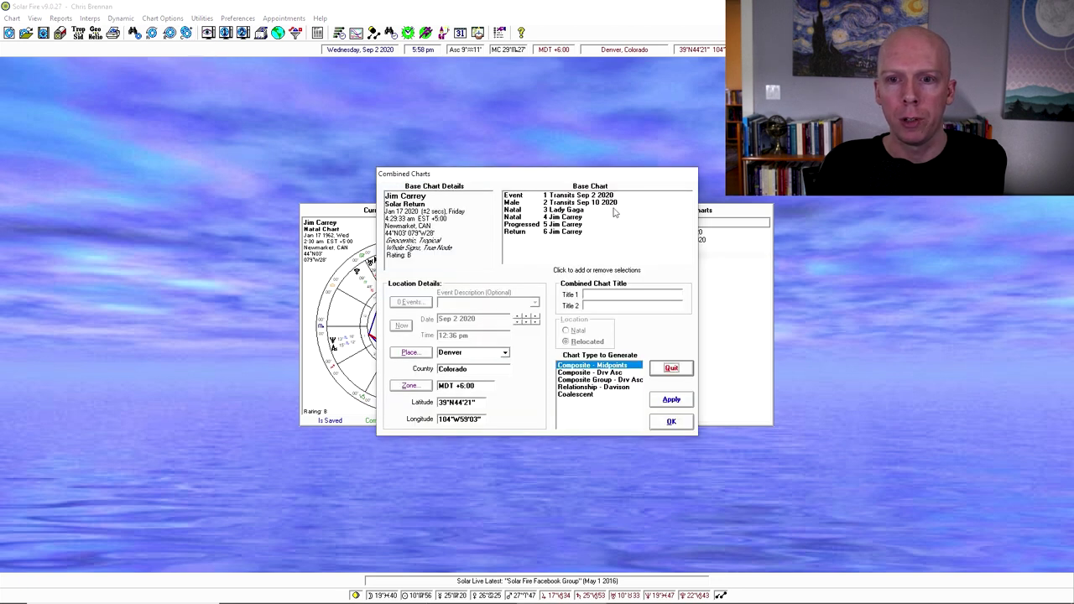
{"action": "left_click", "coordinate": [579, 212]}
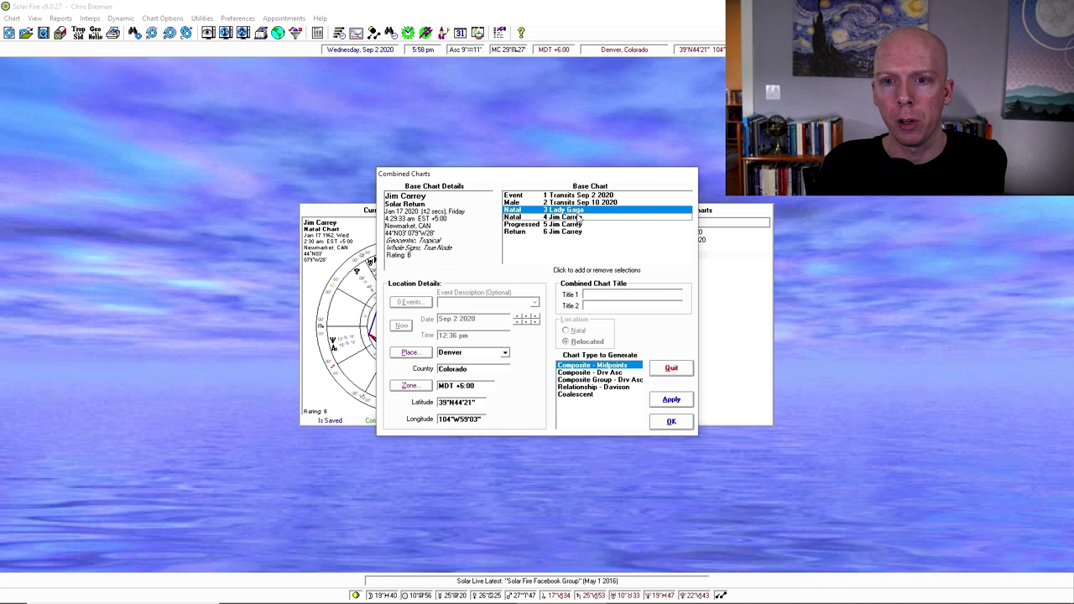
{"action": "left_click", "coordinate": [578, 218]}
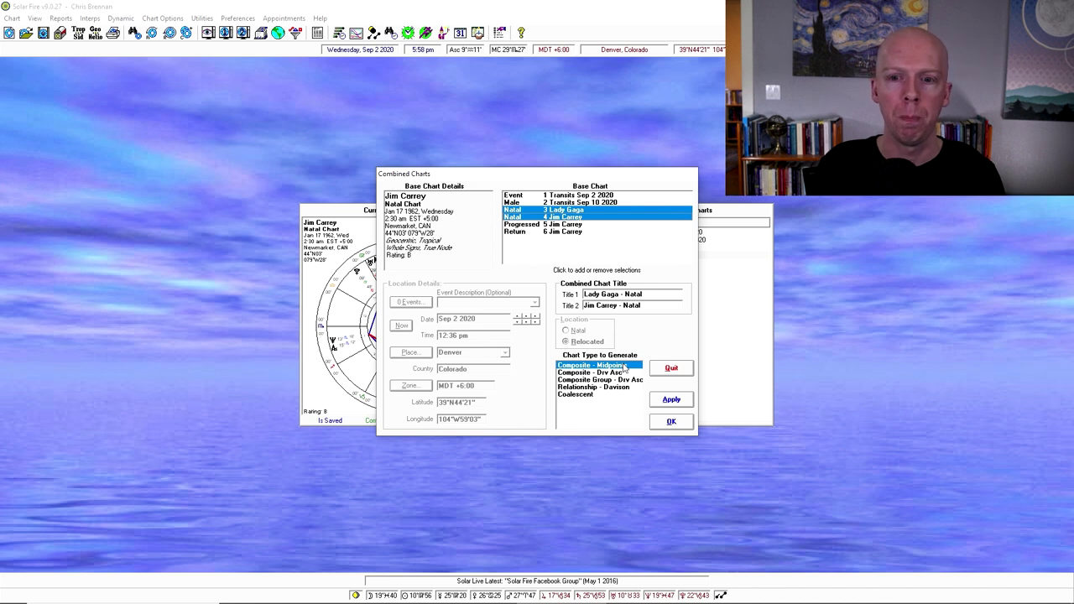
{"action": "left_click", "coordinate": [616, 388]}
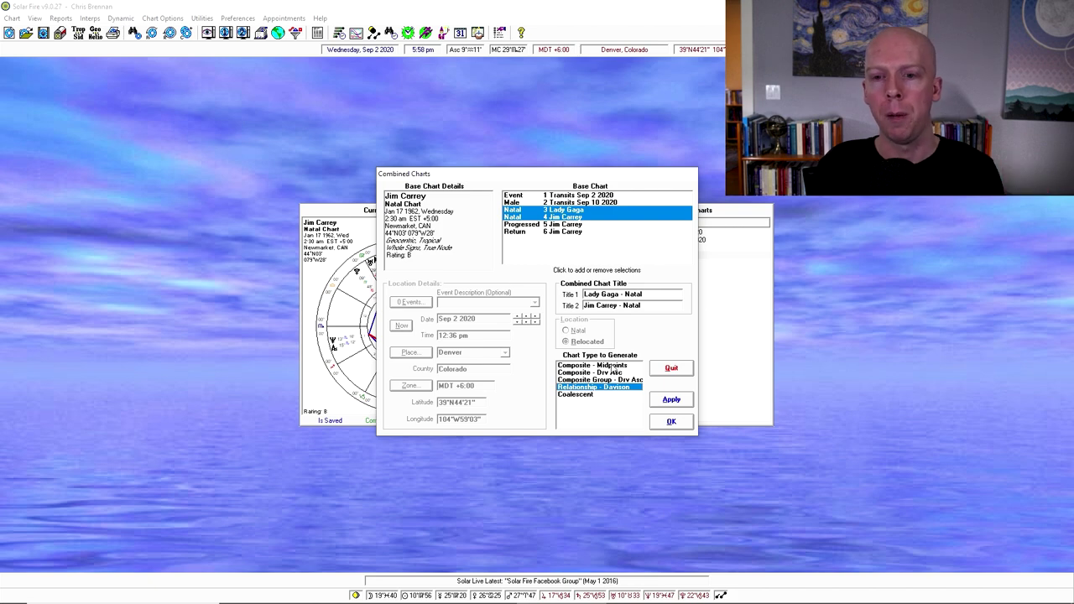
{"action": "left_click", "coordinate": [615, 367]}
{"action": "left_click", "coordinate": [672, 421]}
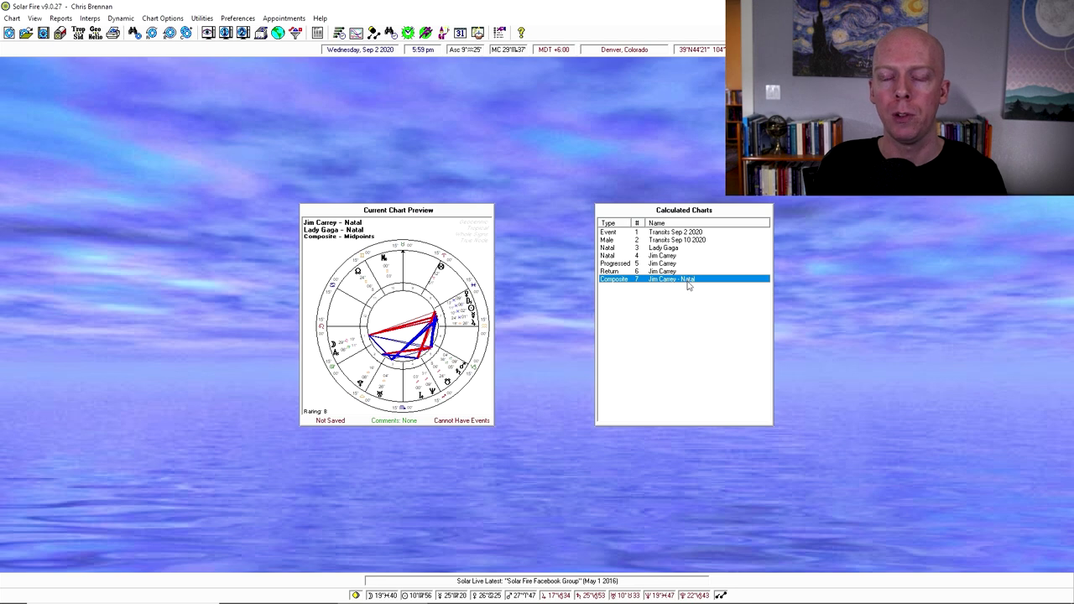
- View the composite chart's full wheel and its astro-mapping world map, and exit the map without saving the chart
{"action": "double_click", "coordinate": [685, 281]}
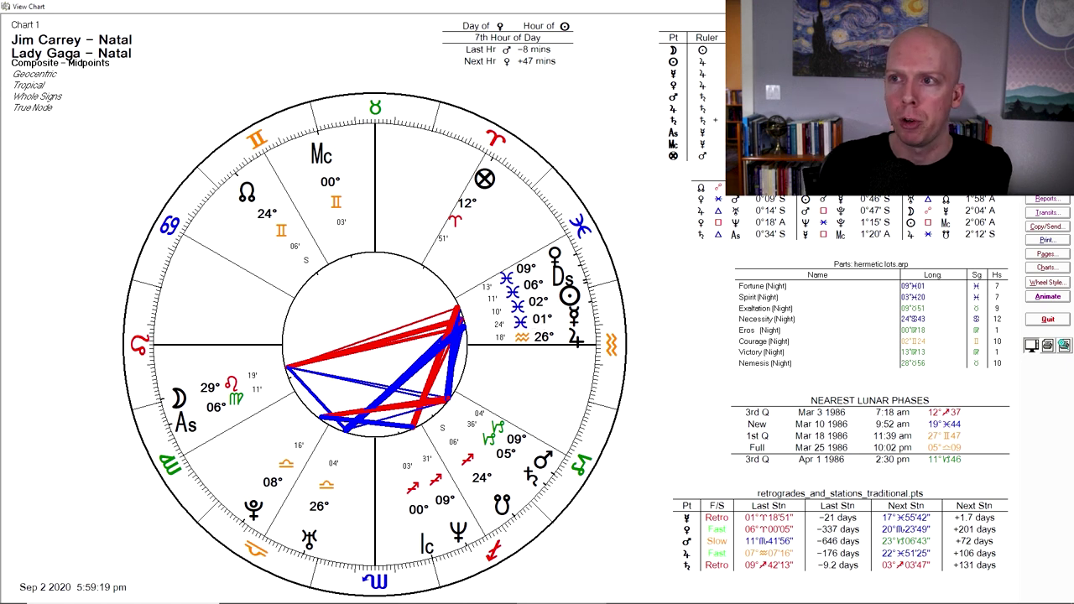
{"action": "key", "text": "Escape"}
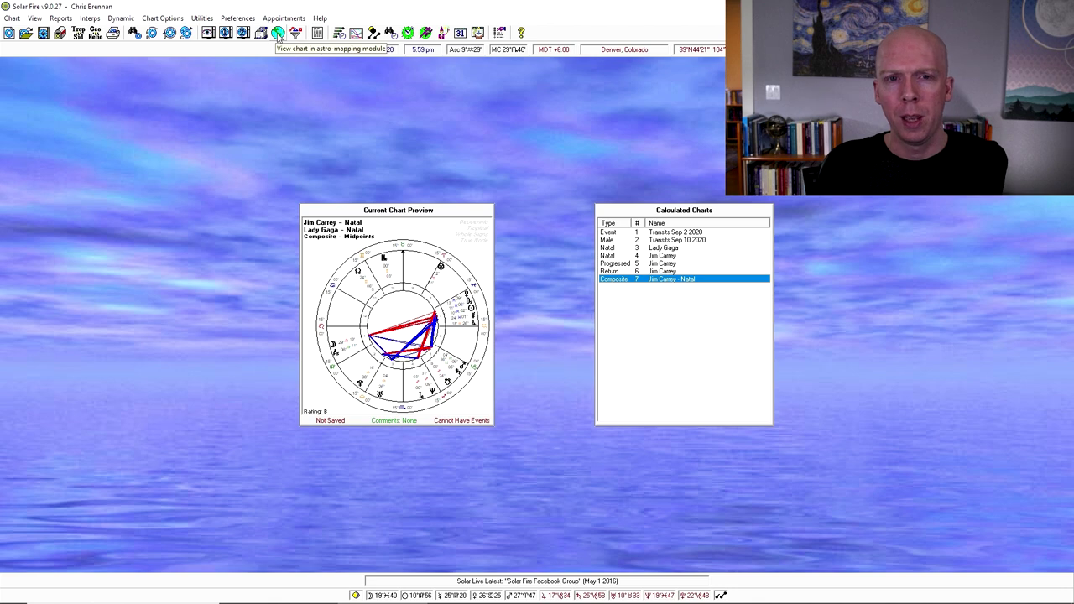
{"action": "left_click", "coordinate": [277, 32]}
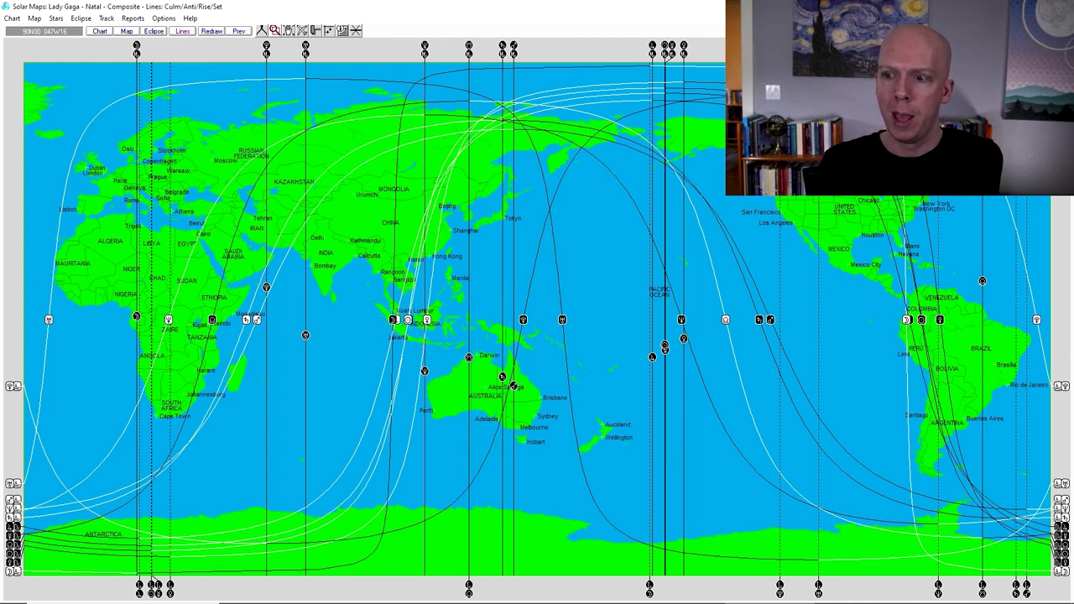
{"action": "key", "text": "alt+F4"}
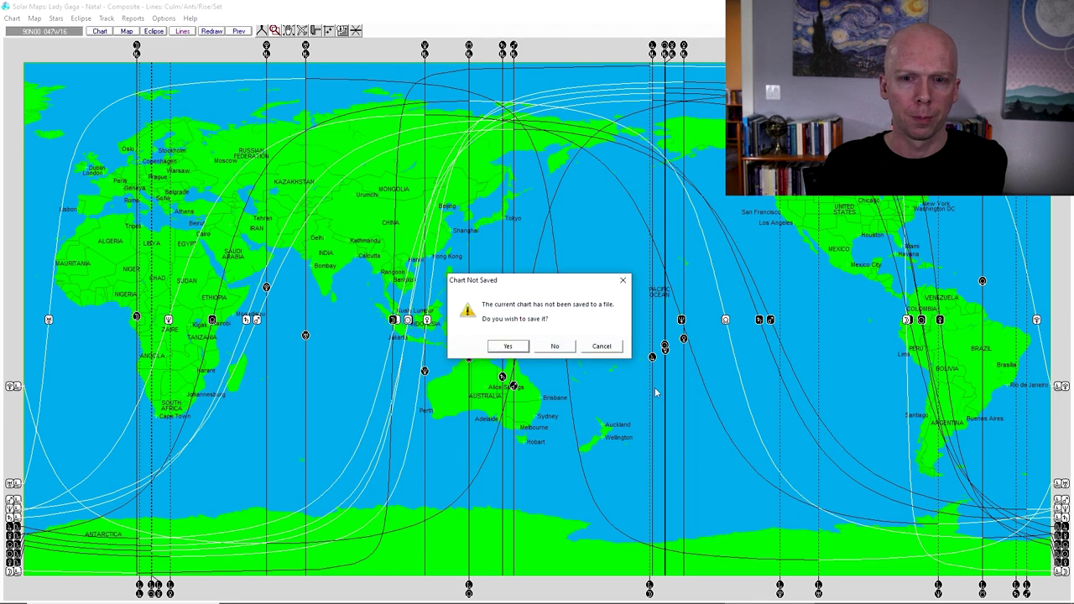
{"action": "left_click", "coordinate": [555, 346]}
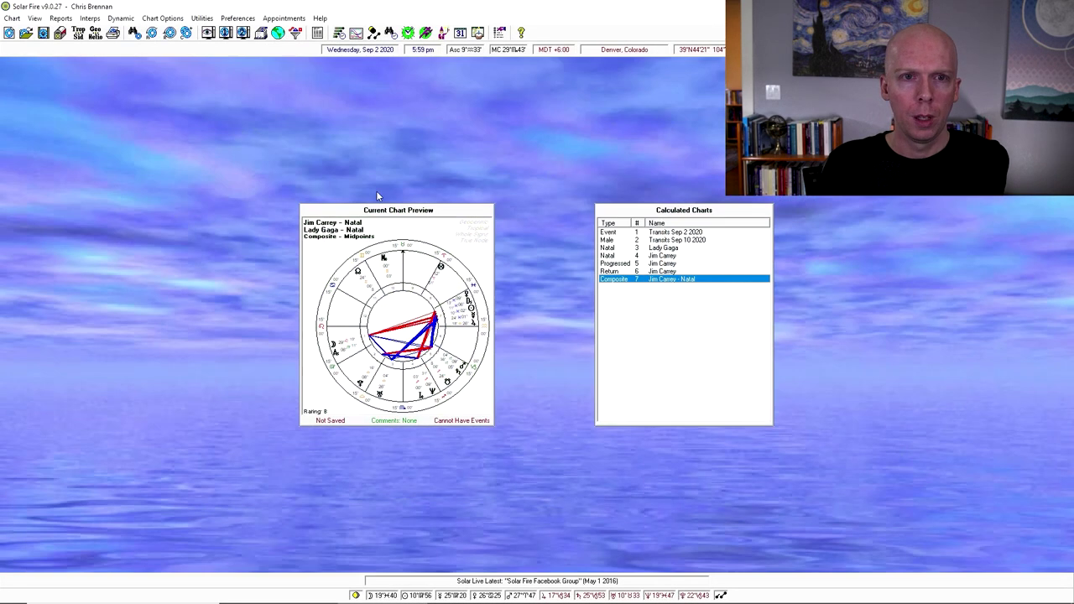
- Examine the highlighting options for aspects and accept them with highlighting by relative tightness of orb (sqr)
{"action": "left_click", "coordinate": [295, 33]}
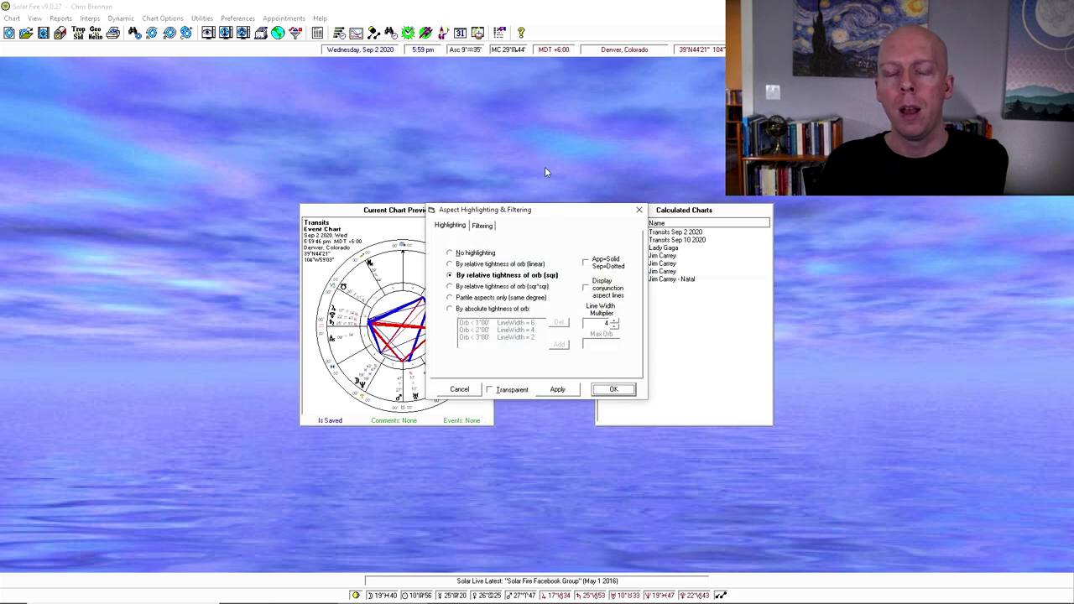
{"action": "left_click_drag", "start_coordinate": [551, 213], "coordinate": [534, 175]}
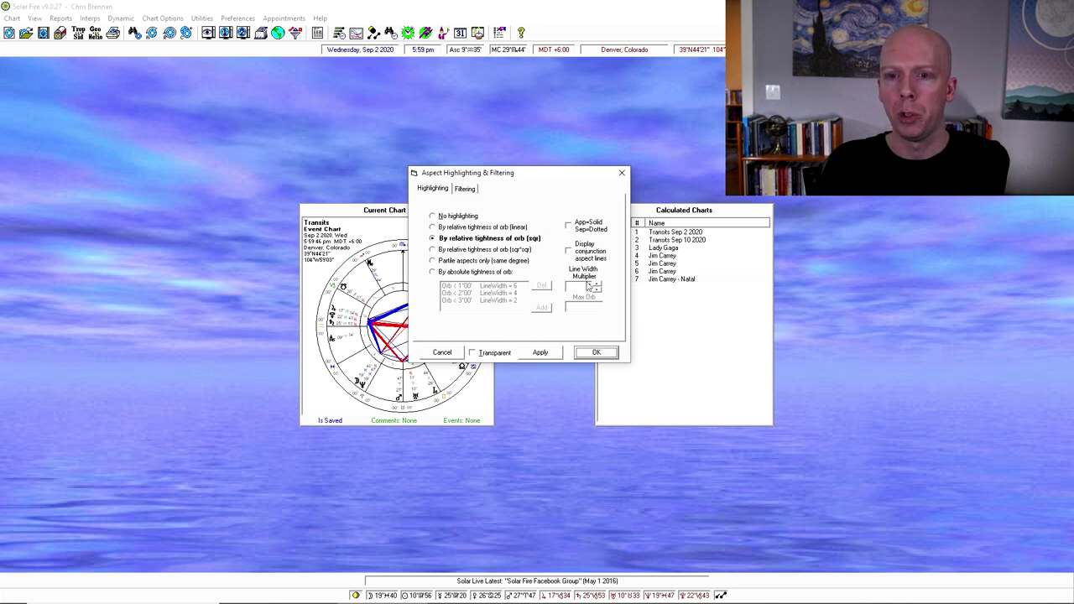
{"action": "left_click", "coordinate": [595, 354]}
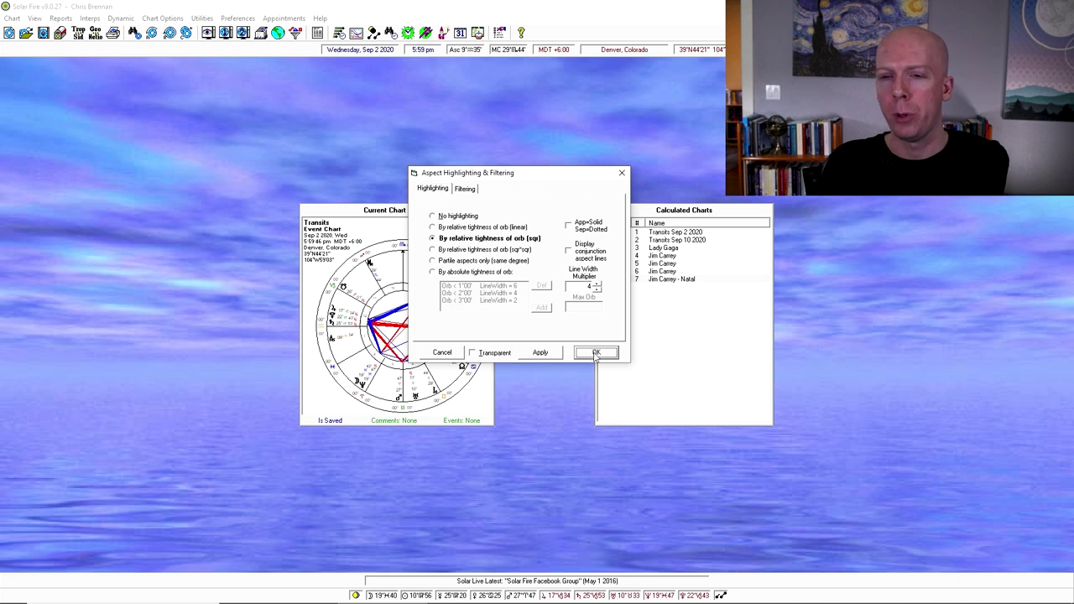
- View the full wheels of the composite chart, Jim Carrey's natal chart and Lady Gaga's natal chart in turn
{"action": "double_click", "coordinate": [667, 281]}
{"action": "key", "text": "Escape"}
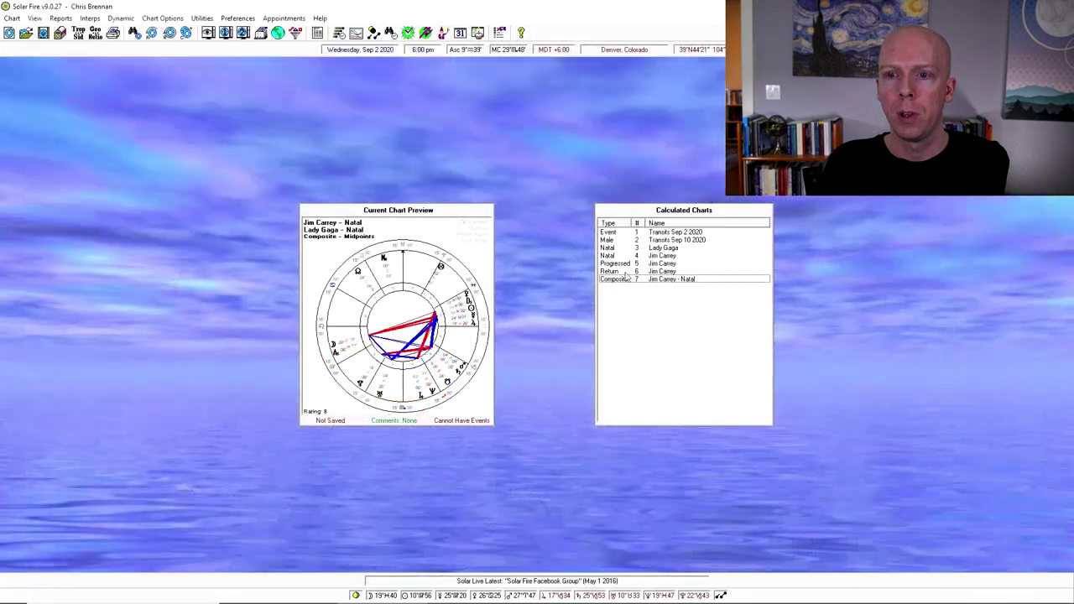
{"action": "left_click", "coordinate": [690, 258]}
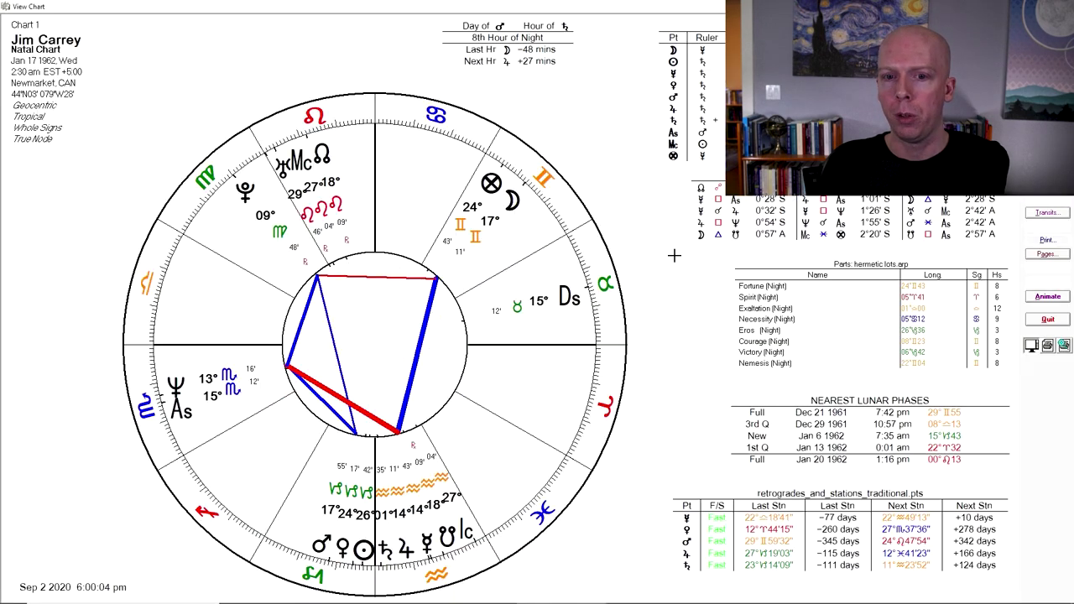
{"action": "double_click", "coordinate": [678, 261]}
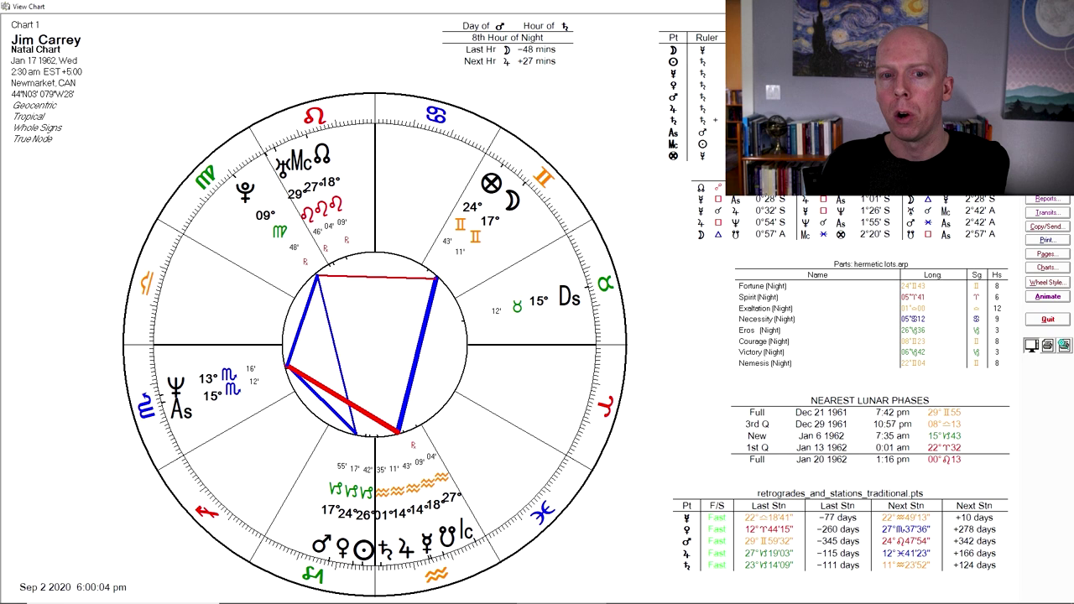
{"action": "key", "text": "Escape"}
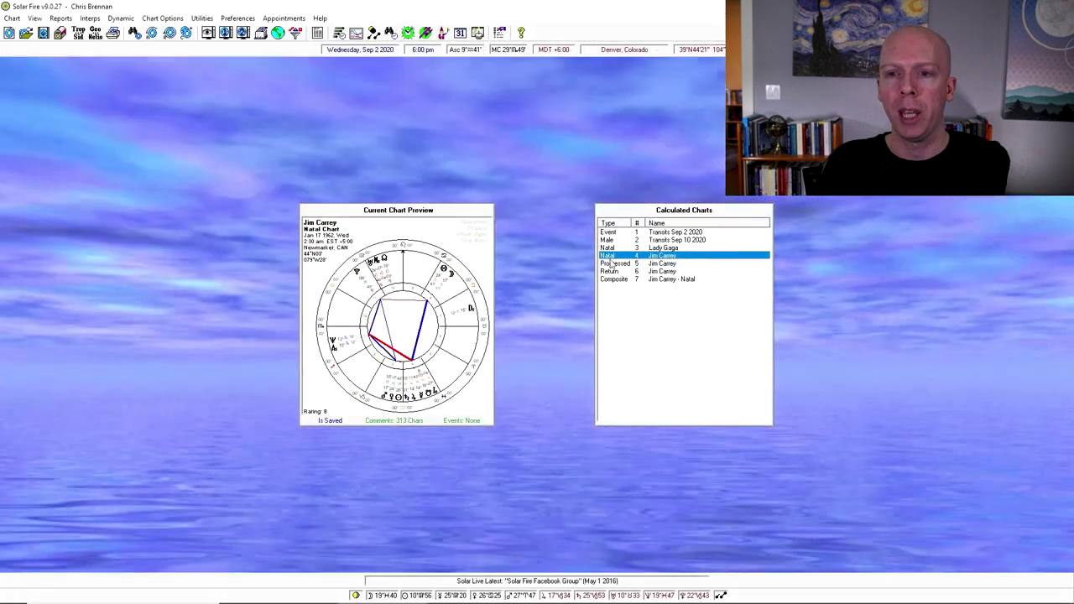
{"action": "double_click", "coordinate": [679, 248]}
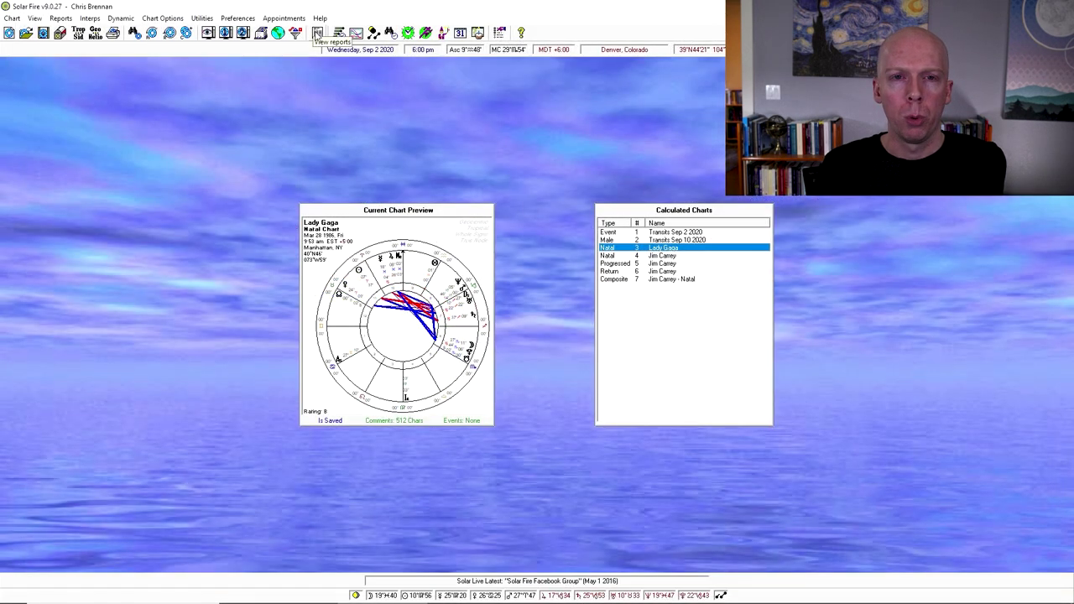
- Examine Lady Gaga's Chart Analysis report, and browse the Rulerships, Essential Dignities, Aspects List, MidPoint Axes and Chart Point Sort reports
{"action": "left_click", "coordinate": [318, 34]}
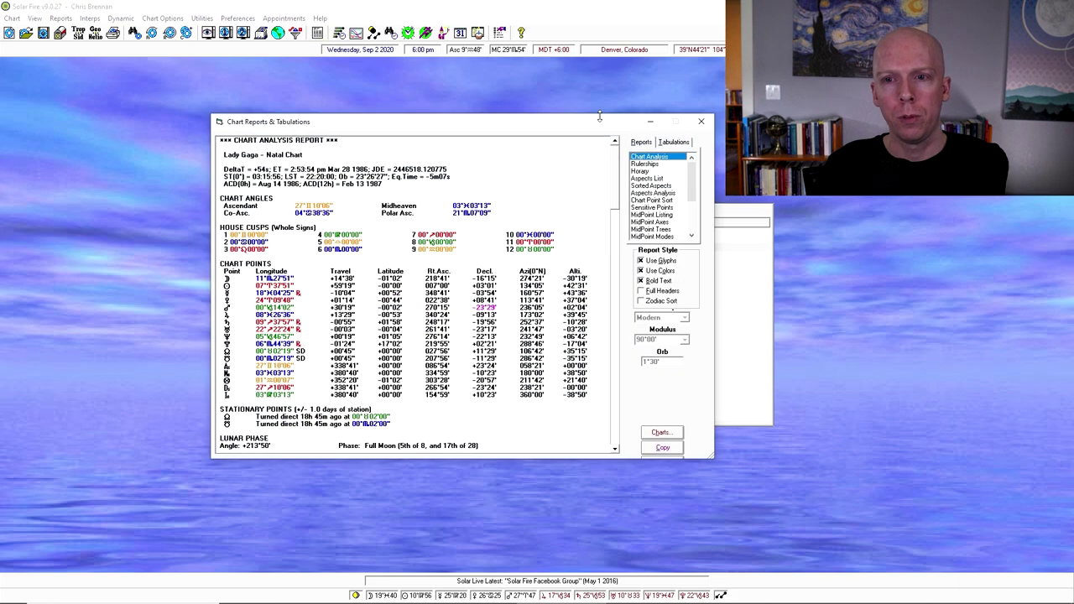
{"action": "left_click", "coordinate": [700, 124]}
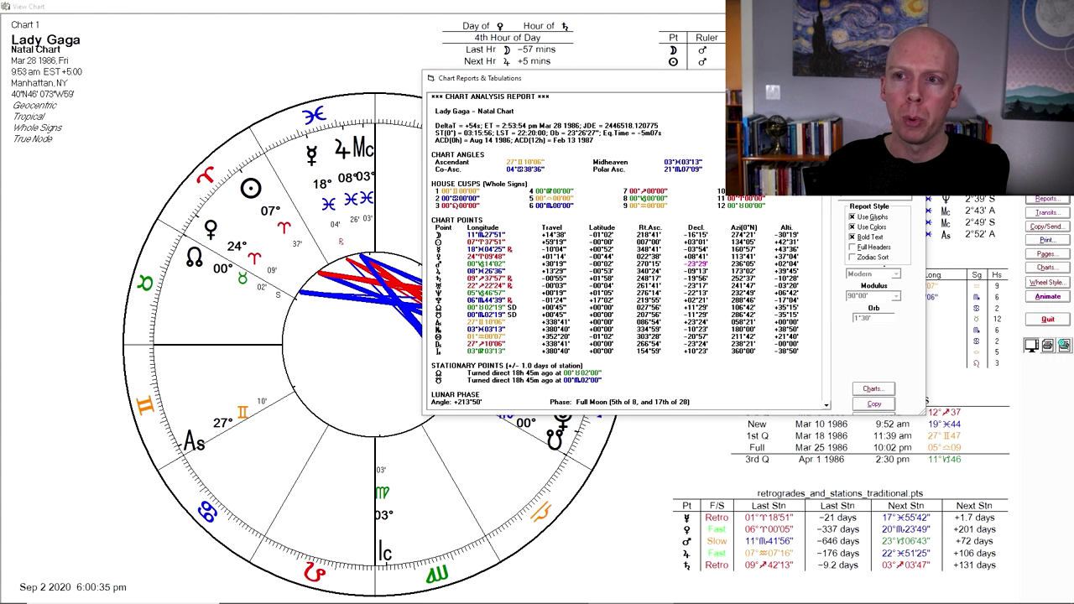
{"action": "key", "text": "Down"}
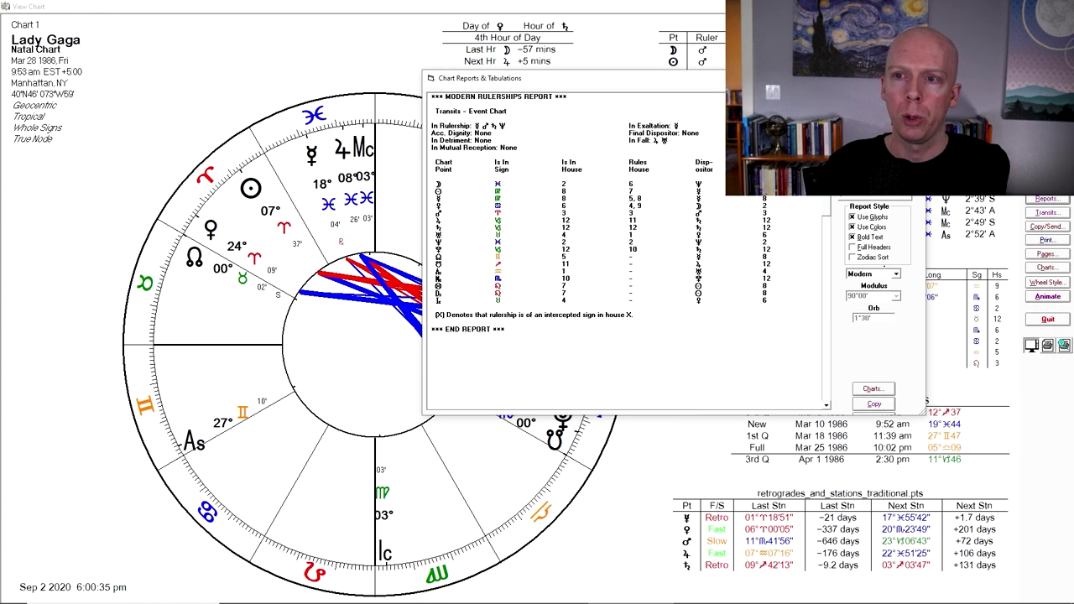
{"action": "key", "text": "Down"}
{"action": "key", "text": "Down"}
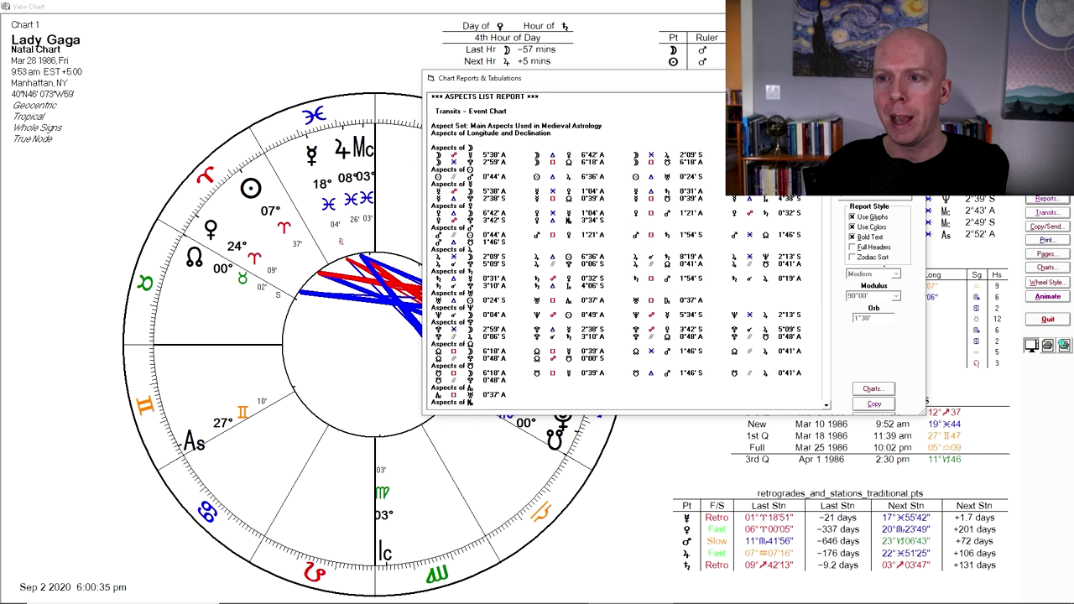
{"action": "key", "text": "Up"}
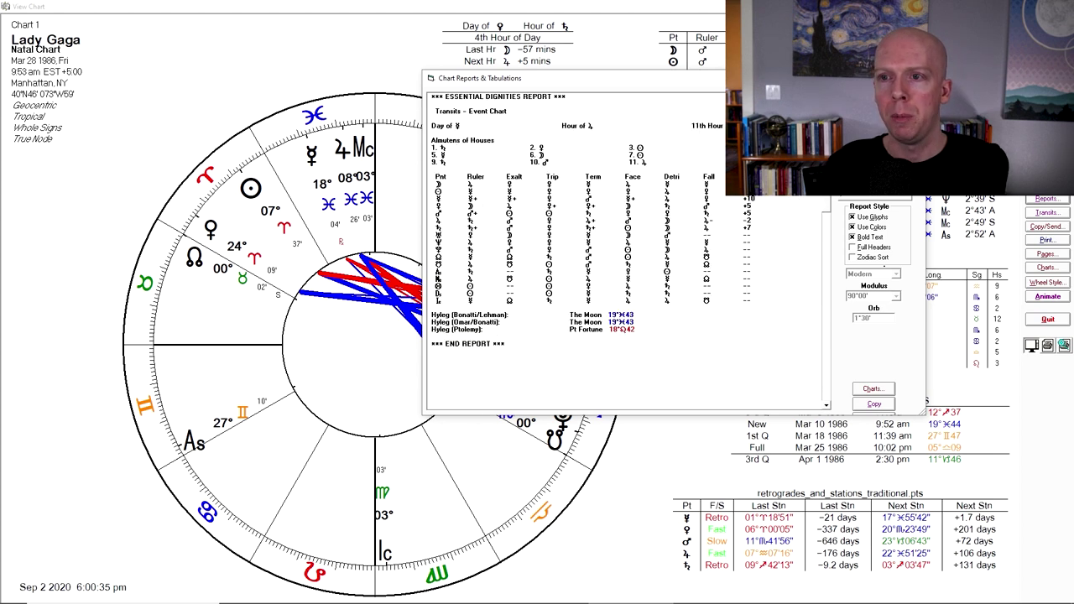
{"action": "key", "text": "Up"}
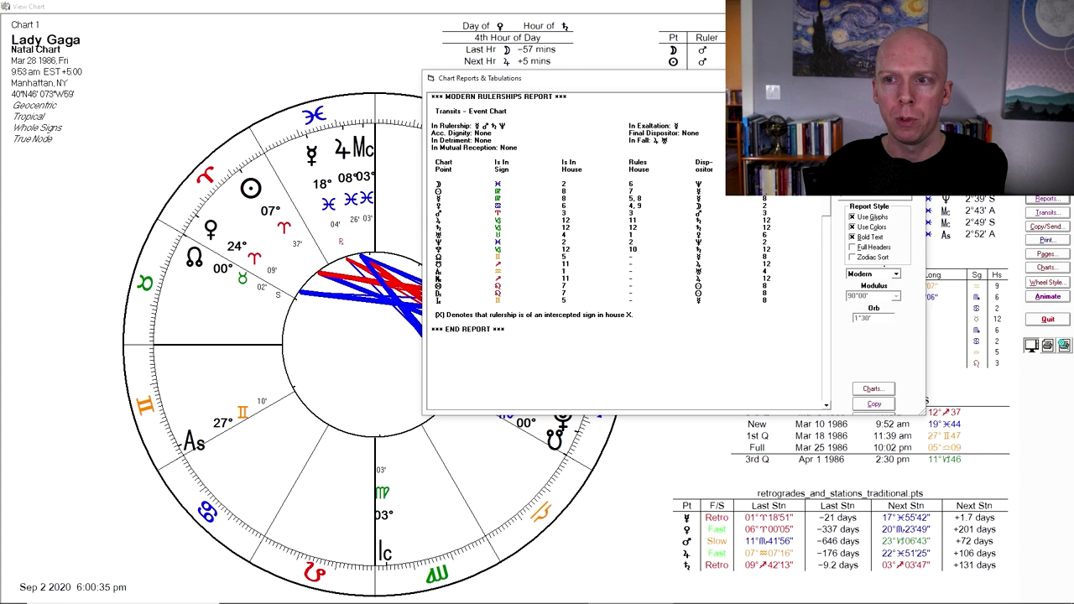
{"action": "key", "text": "Up"}
{"action": "key", "text": "Up"}
{"action": "key", "text": "Down"}
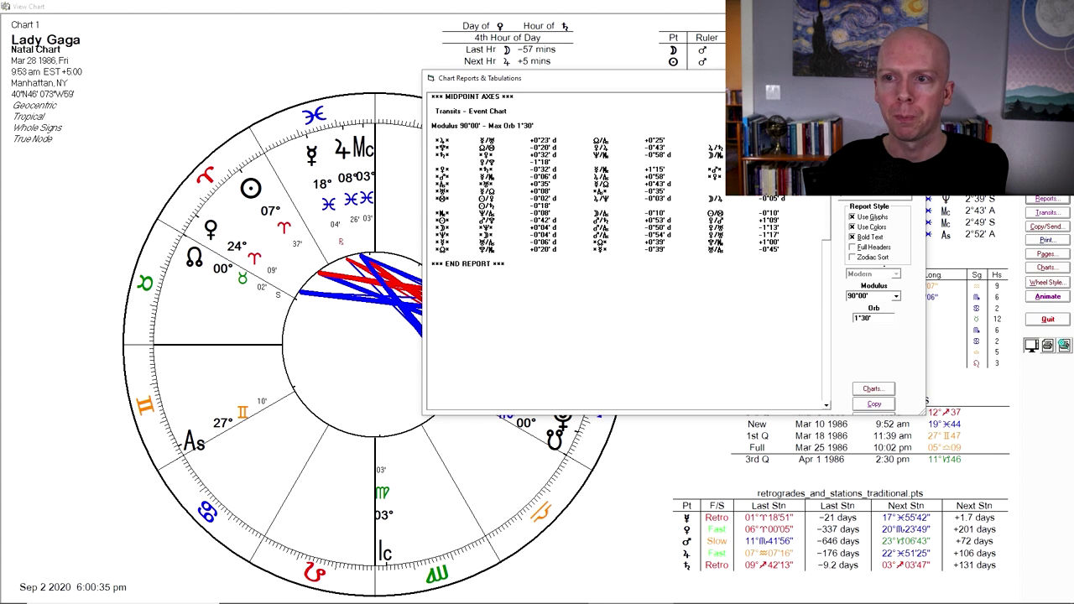
{"action": "key", "text": "Up"}
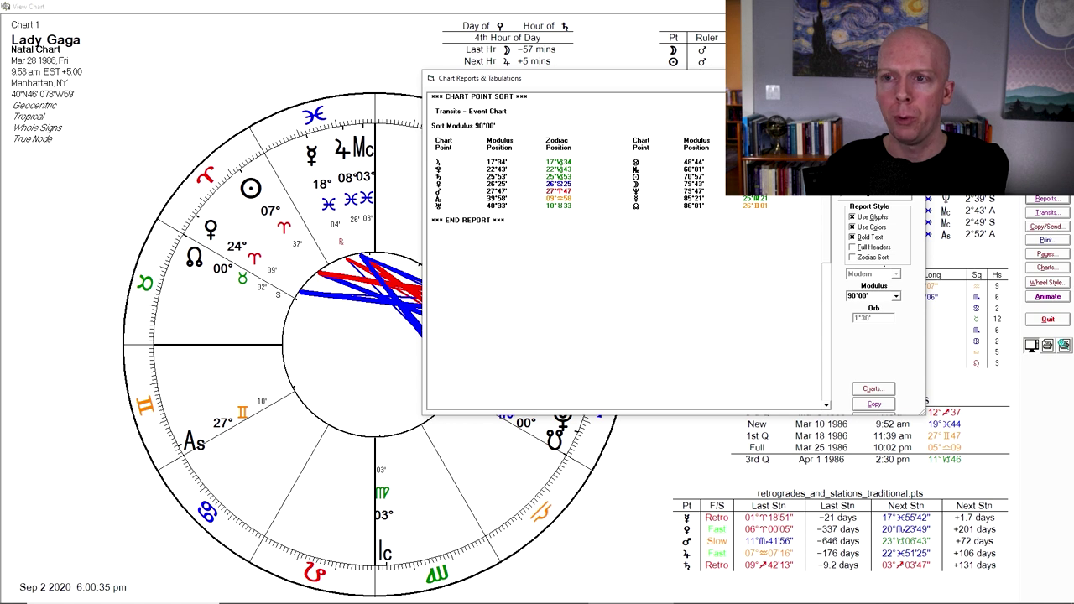
{"action": "key", "text": "Up"}
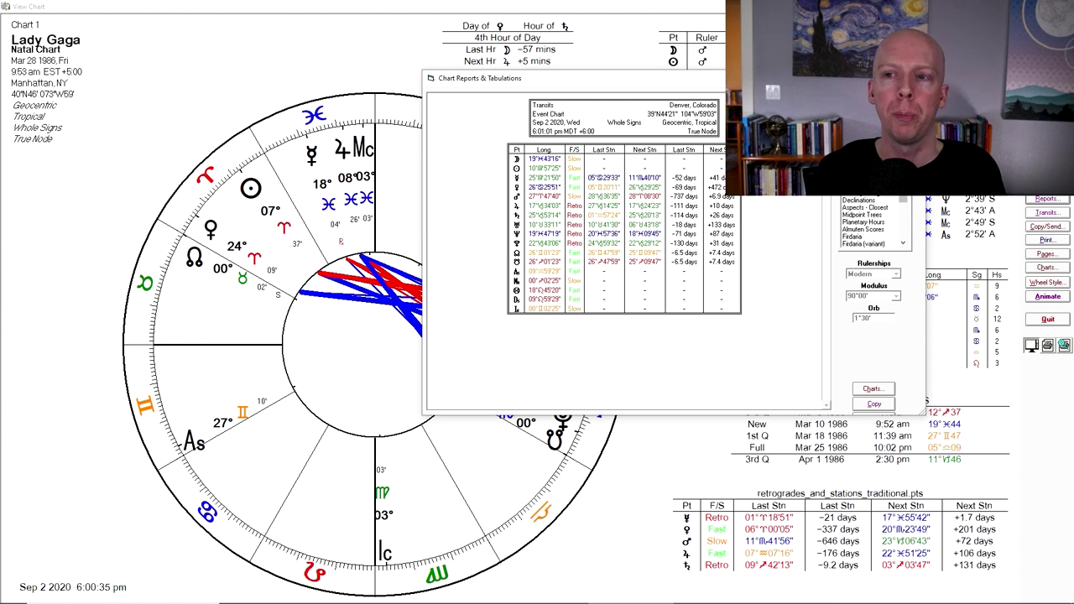
- Display the Zodiacal Releasing tabulation with Spirit as the zodiacal start, and try to enlarge the reports window
{"action": "scroll", "coordinate": [906, 217], "scroll_direction": "down", "scroll_amount": 3}
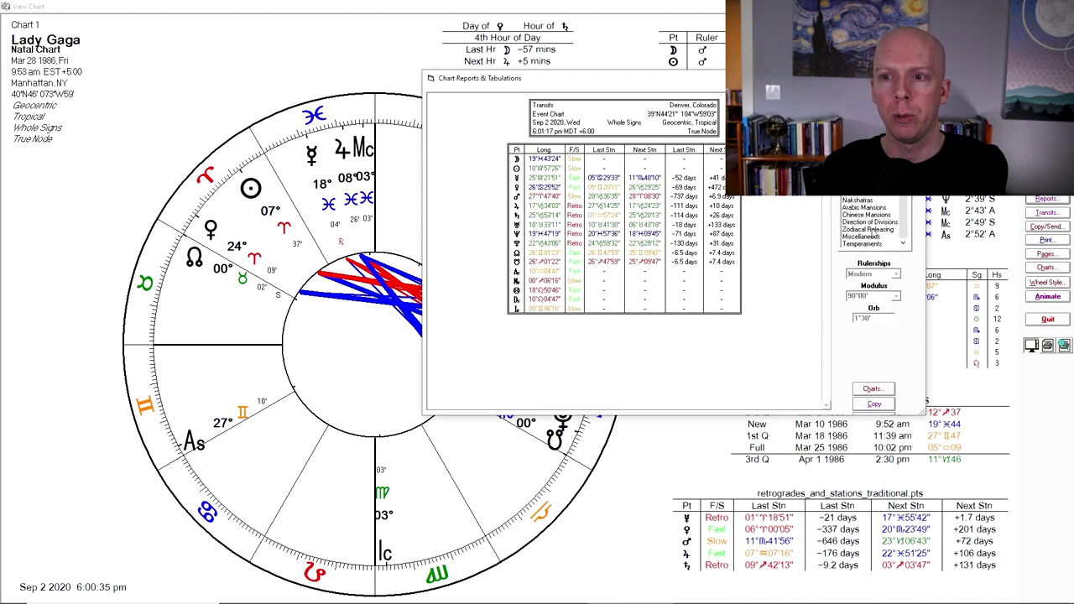
{"action": "left_click", "coordinate": [874, 230]}
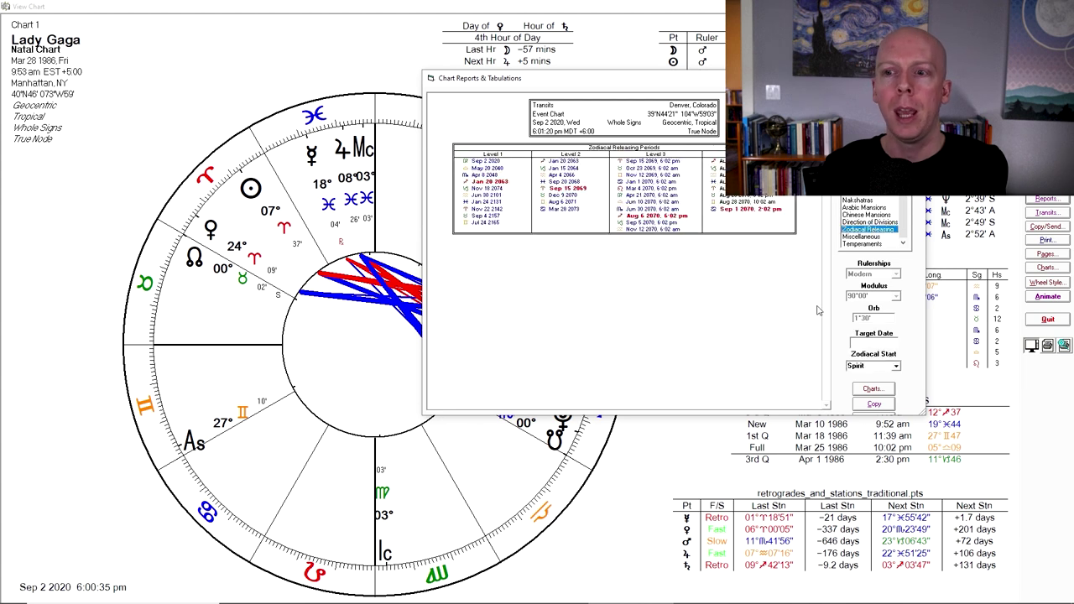
{"action": "left_click", "coordinate": [897, 367]}
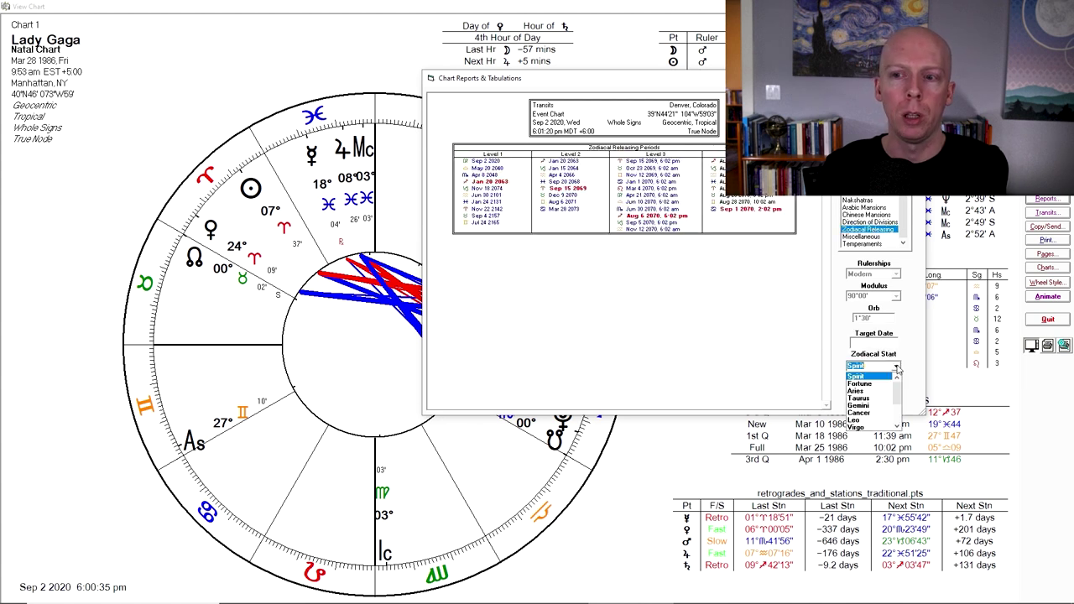
{"action": "left_click", "coordinate": [877, 377]}
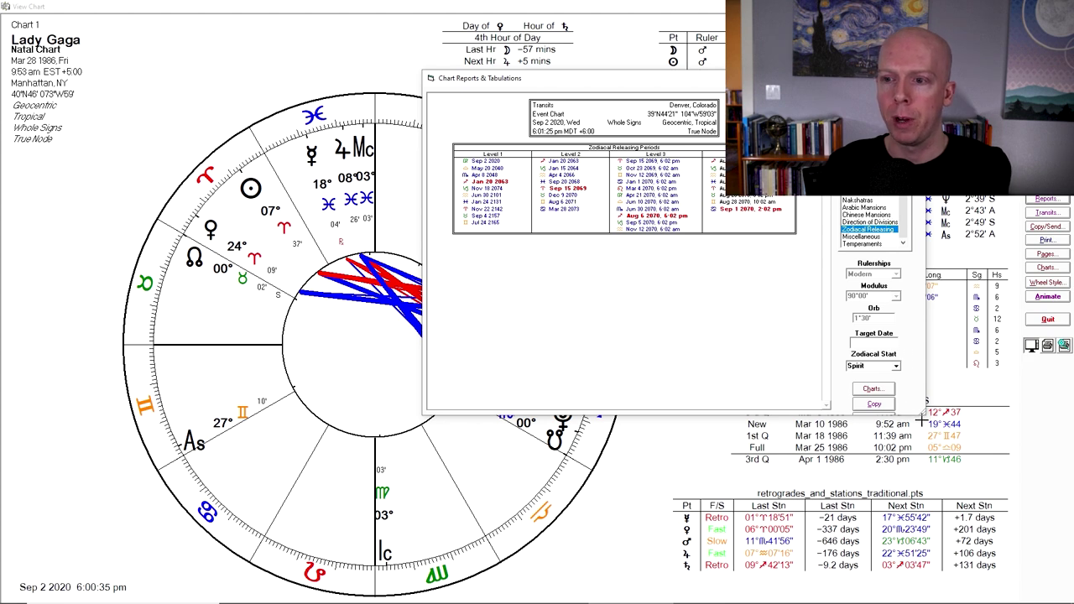
{"action": "left_click_drag", "start_coordinate": [922, 420], "coordinate": [927, 513]}
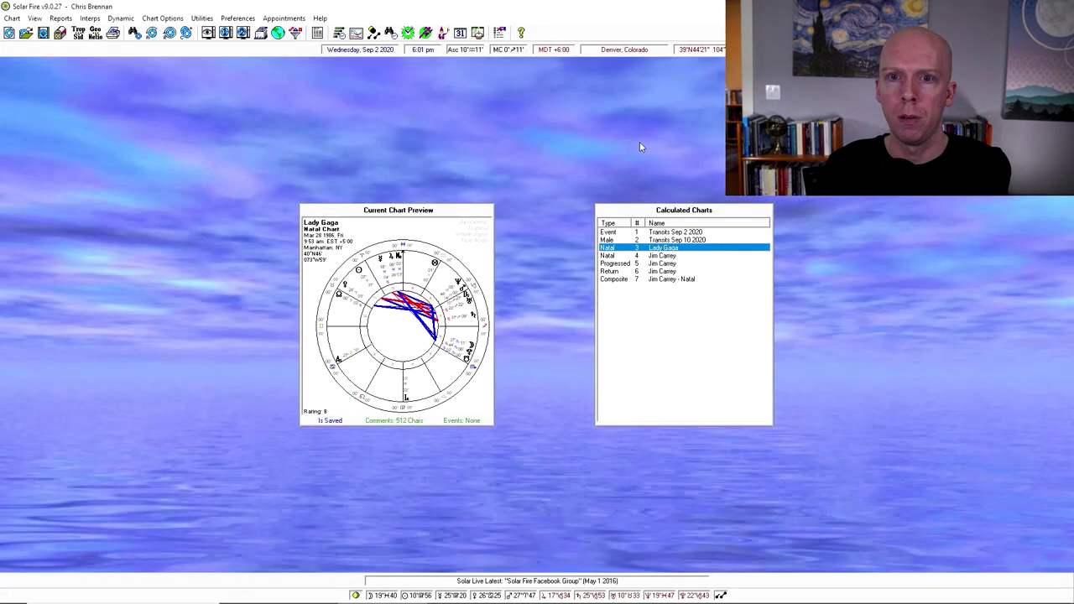
- Look over the Dynamic Reports Selection, Graphic Ephemeris Selection and Find Eclipses dialogs in turn, closing each without running it
{"action": "left_click", "coordinate": [339, 34]}
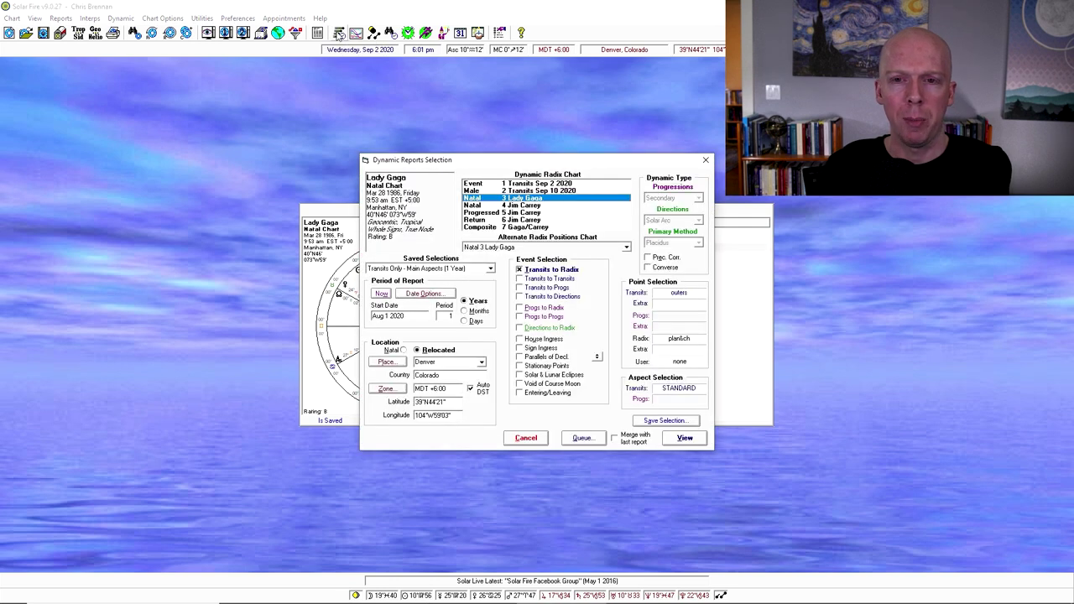
{"action": "left_click", "coordinate": [705, 161]}
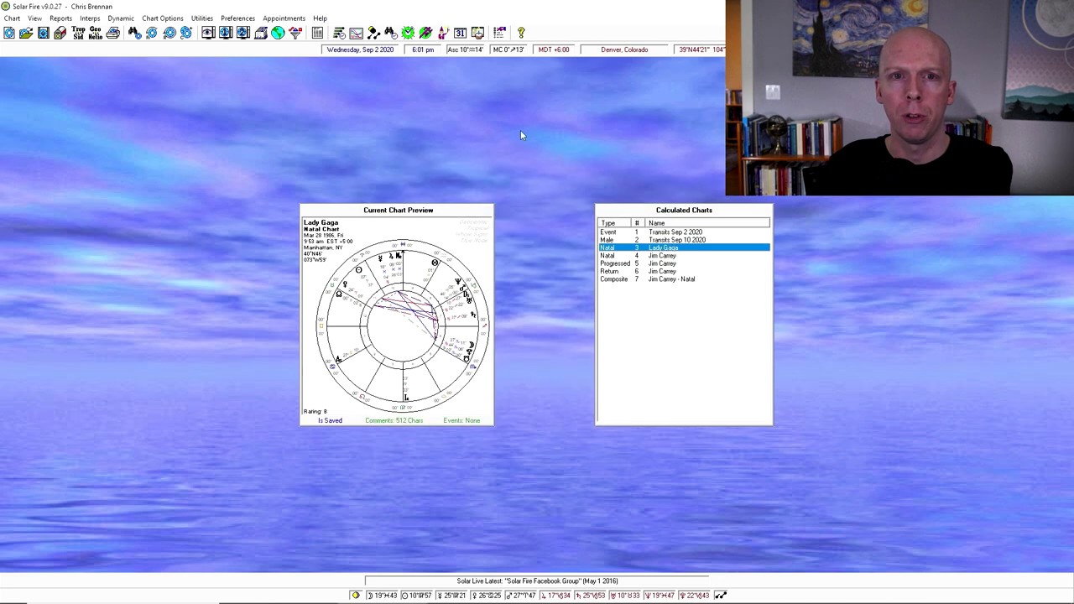
{"action": "left_click", "coordinate": [356, 34]}
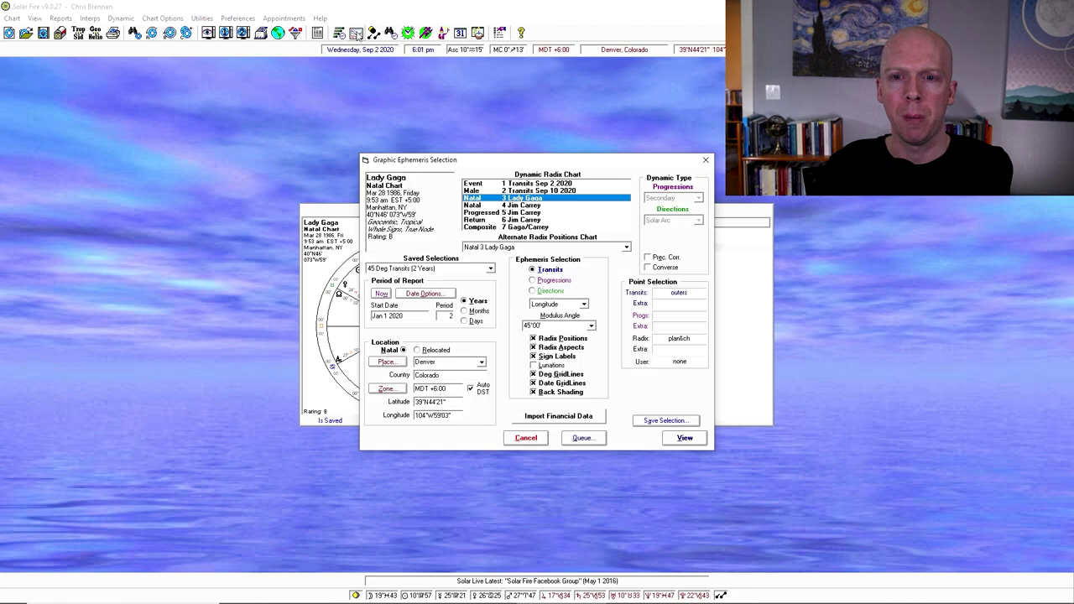
{"action": "left_click", "coordinate": [709, 167]}
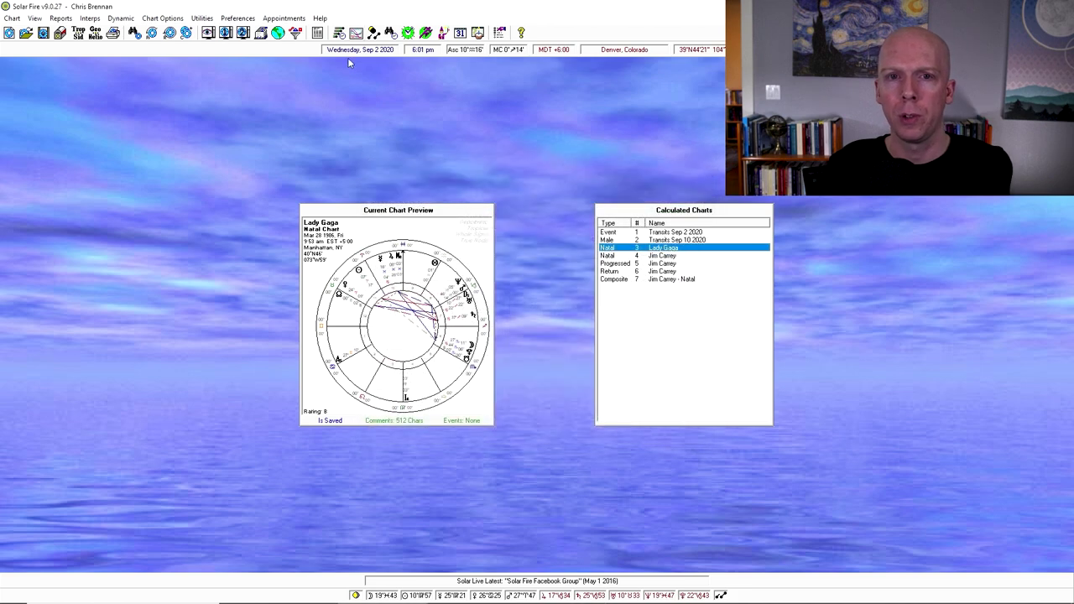
{"action": "left_click", "coordinate": [374, 34]}
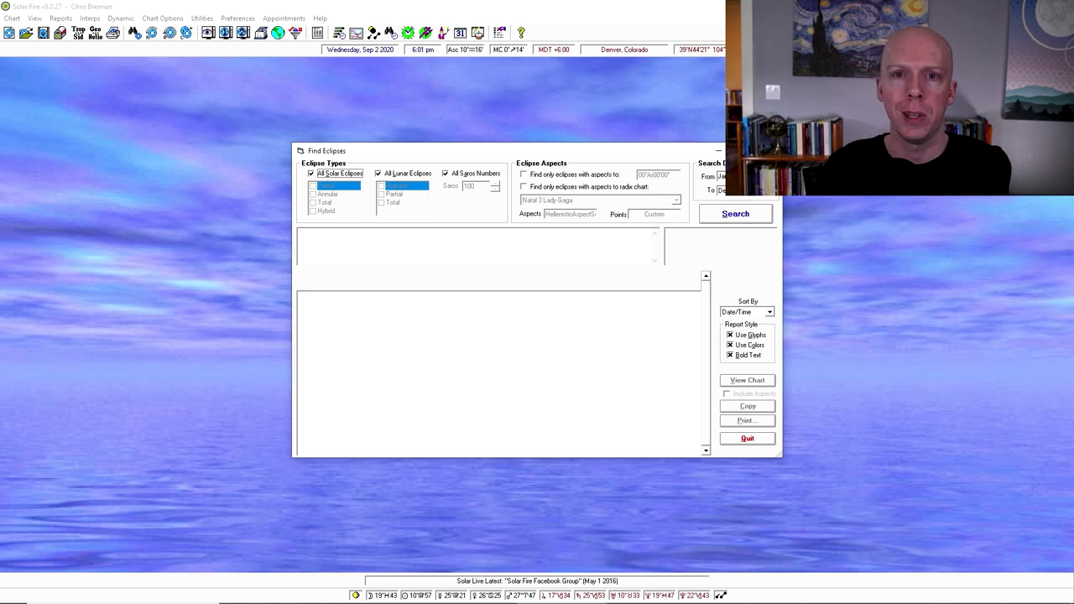
{"action": "key", "text": "Escape"}
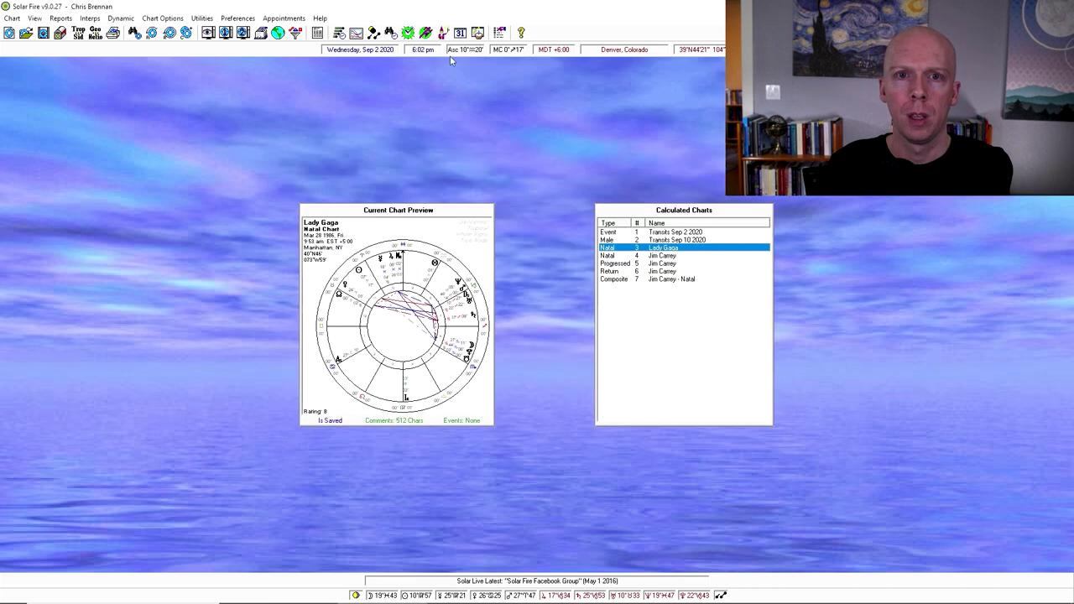
- Delete and re-add the transiting Jupiter conjunction Saturn condition in Electional Search, and run it for Jan 1 2020 to Jan 1 2021
{"action": "left_click", "coordinate": [390, 33]}
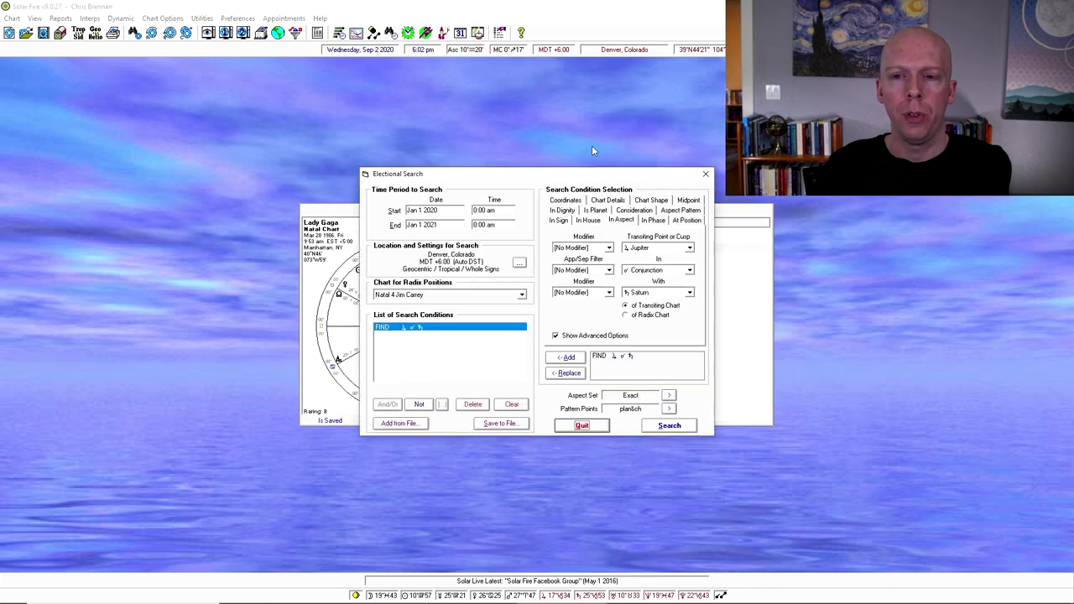
{"action": "left_click_drag", "start_coordinate": [587, 178], "coordinate": [570, 132]}
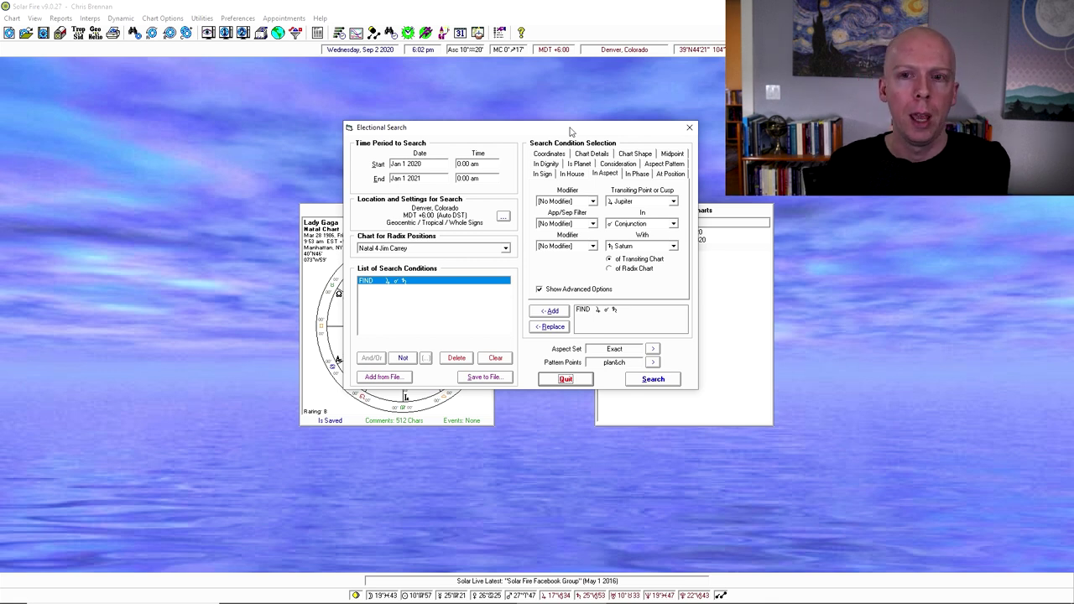
{"action": "left_click", "coordinate": [421, 163]}
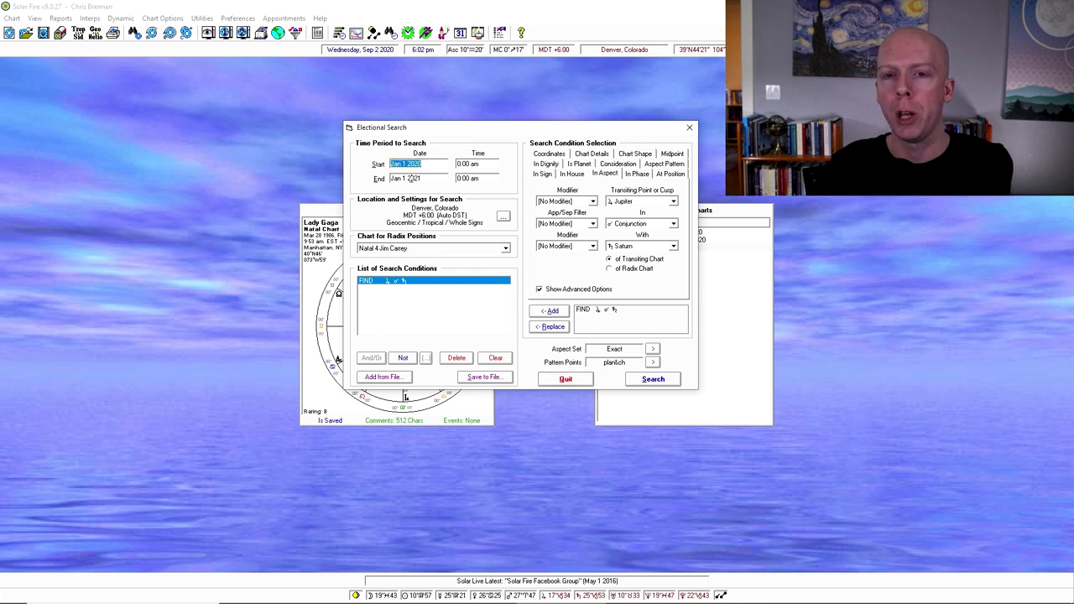
{"action": "left_click", "coordinate": [410, 178]}
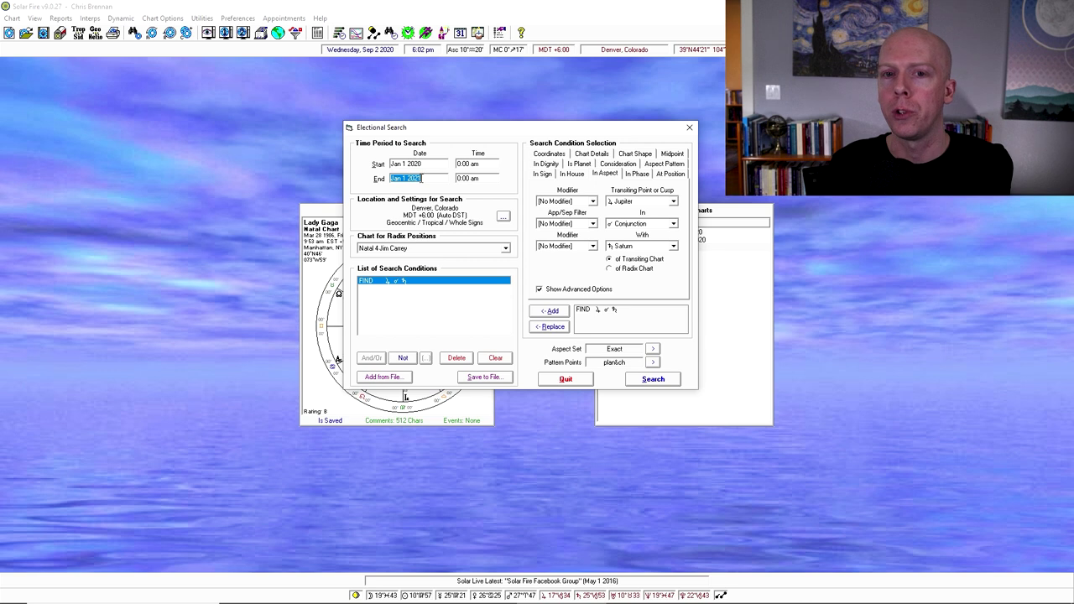
{"action": "left_click", "coordinate": [638, 202]}
{"action": "left_click", "coordinate": [639, 211]}
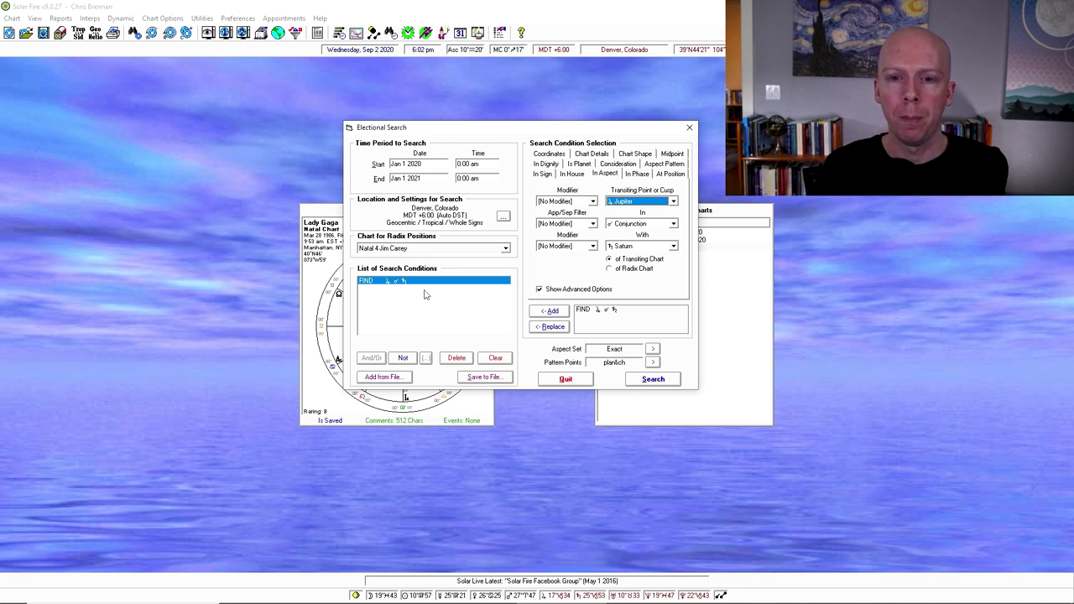
{"action": "left_click", "coordinate": [453, 361]}
{"action": "left_click", "coordinate": [562, 312]}
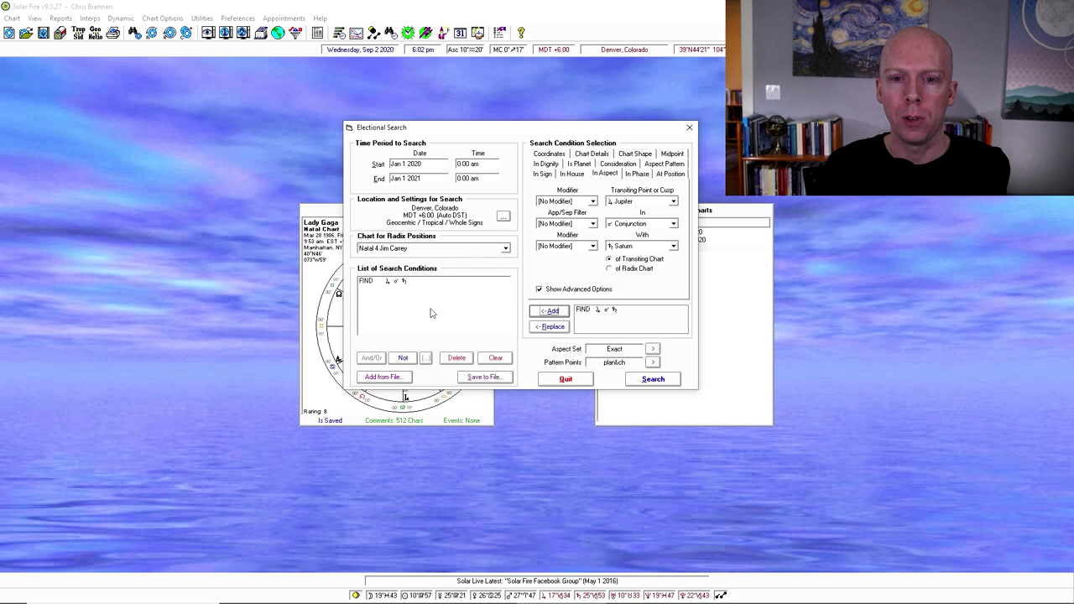
{"action": "left_click", "coordinate": [655, 379]}
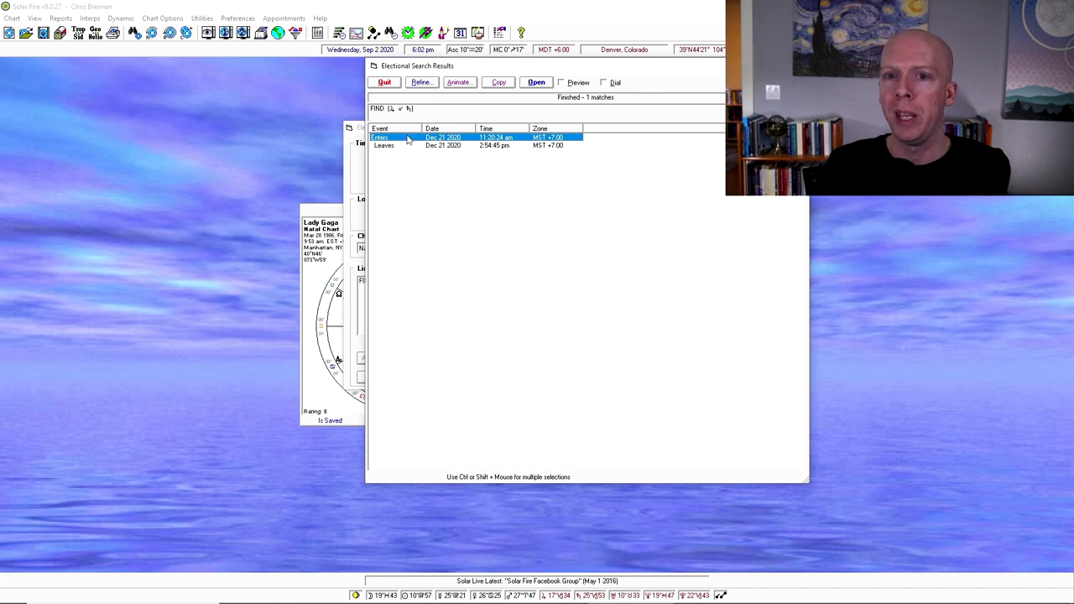
- Open the chart of the Enters event from the electional search results and view its full wheel
{"action": "double_click", "coordinate": [408, 140]}
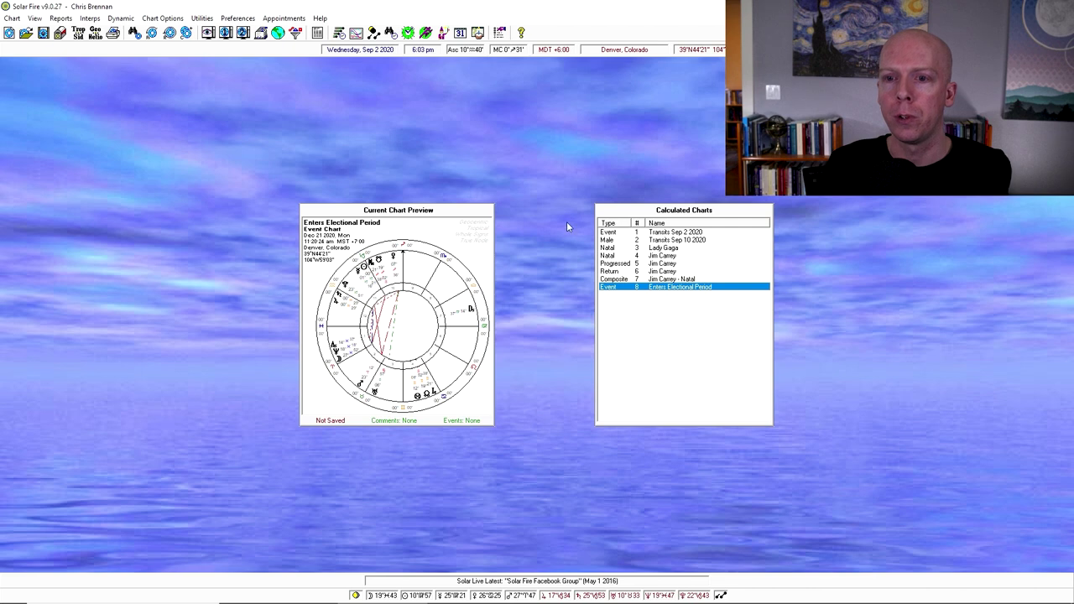
{"action": "double_click", "coordinate": [658, 287]}
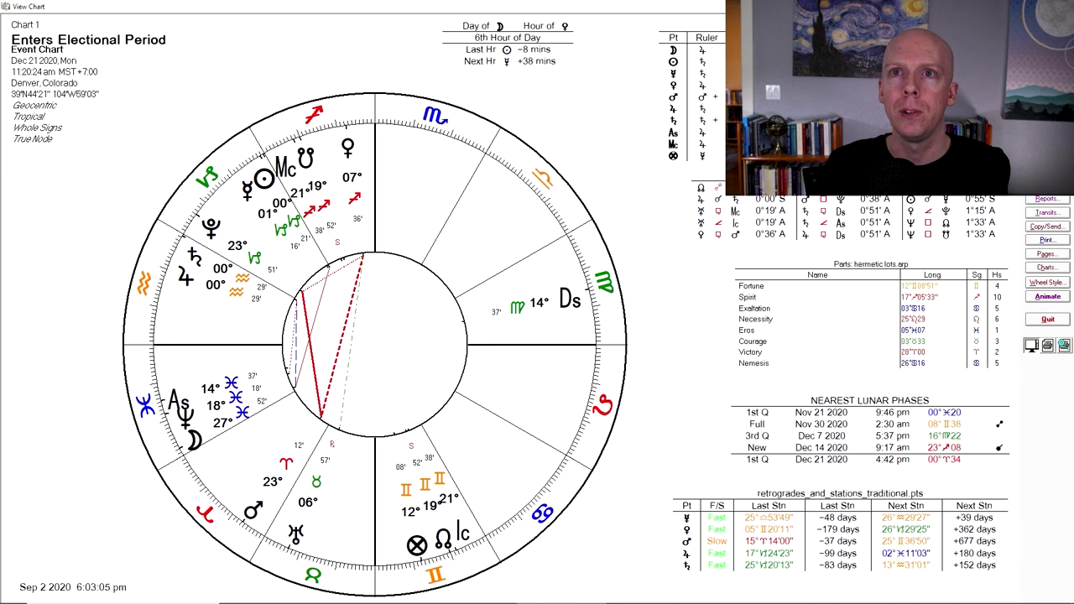
{"action": "key", "text": "Escape"}
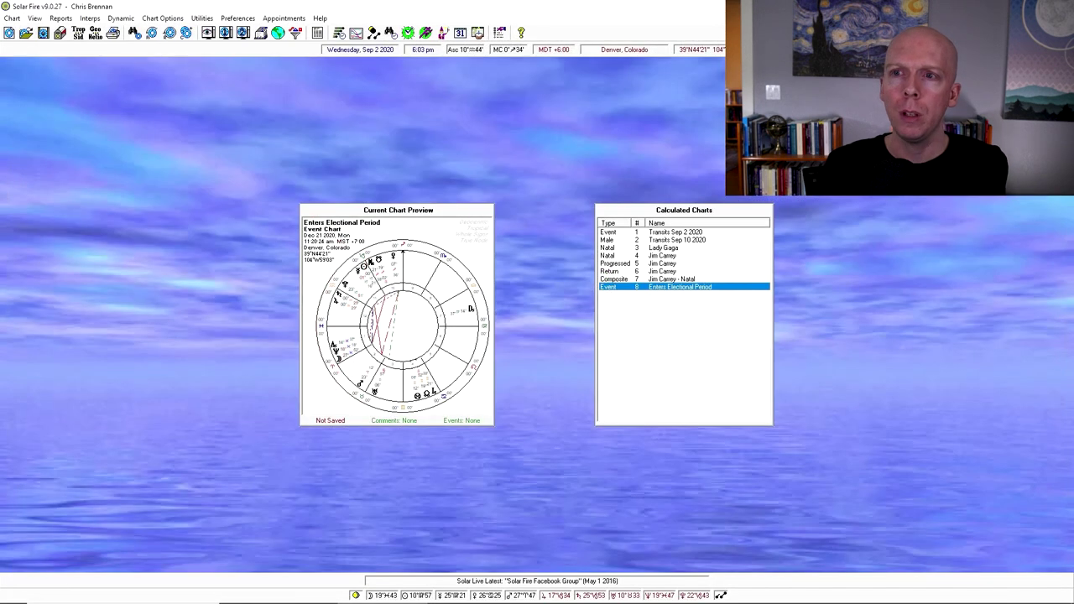
- Run the Jupiter conjunction Saturn electional search with the start date set to Jan 1 2000, and close the results and search dialog
{"action": "left_click", "coordinate": [391, 34]}
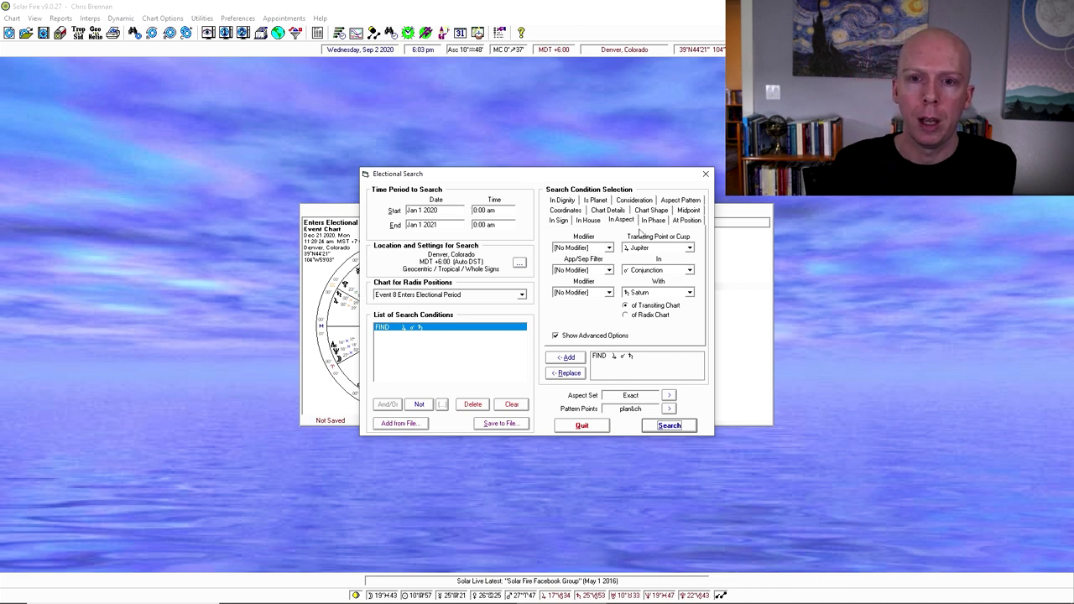
{"action": "left_click", "coordinate": [456, 211]}
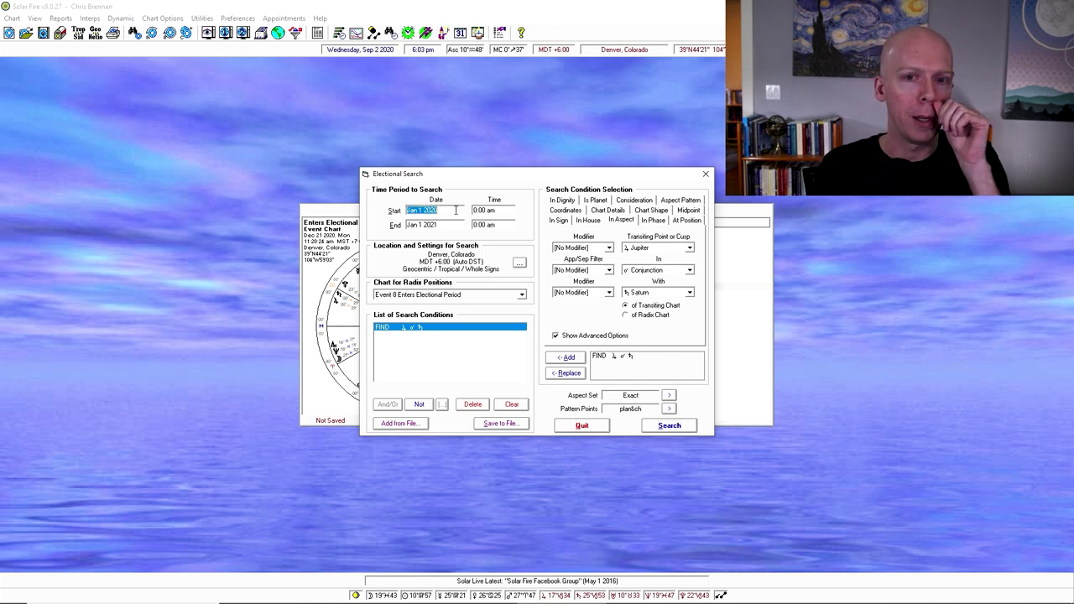
{"action": "left_click", "coordinate": [456, 211]}
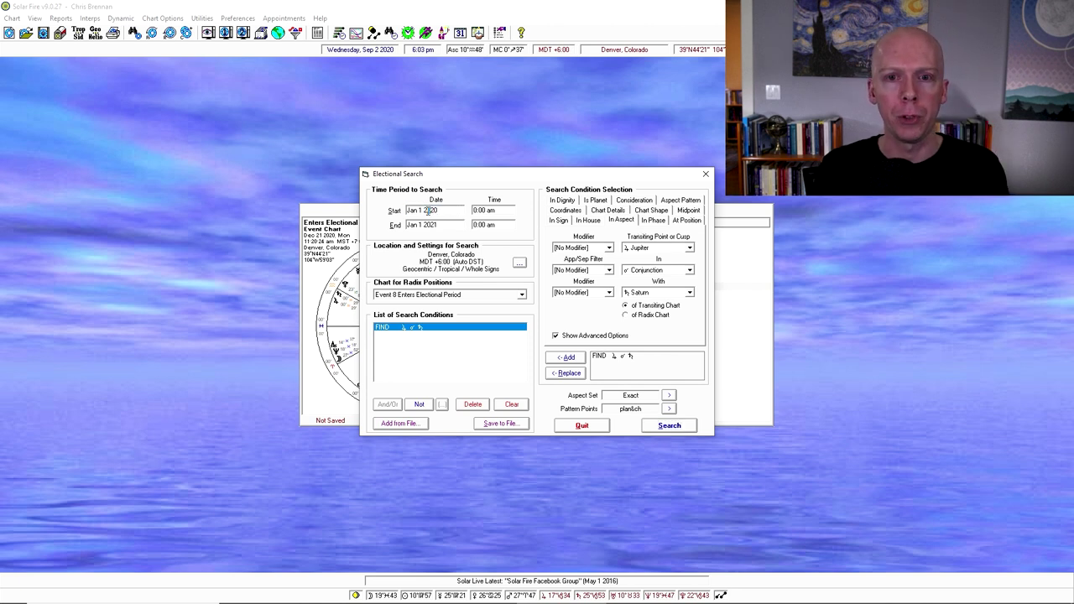
{"action": "left_click_drag", "start_coordinate": [430, 210], "coordinate": [446, 210]}
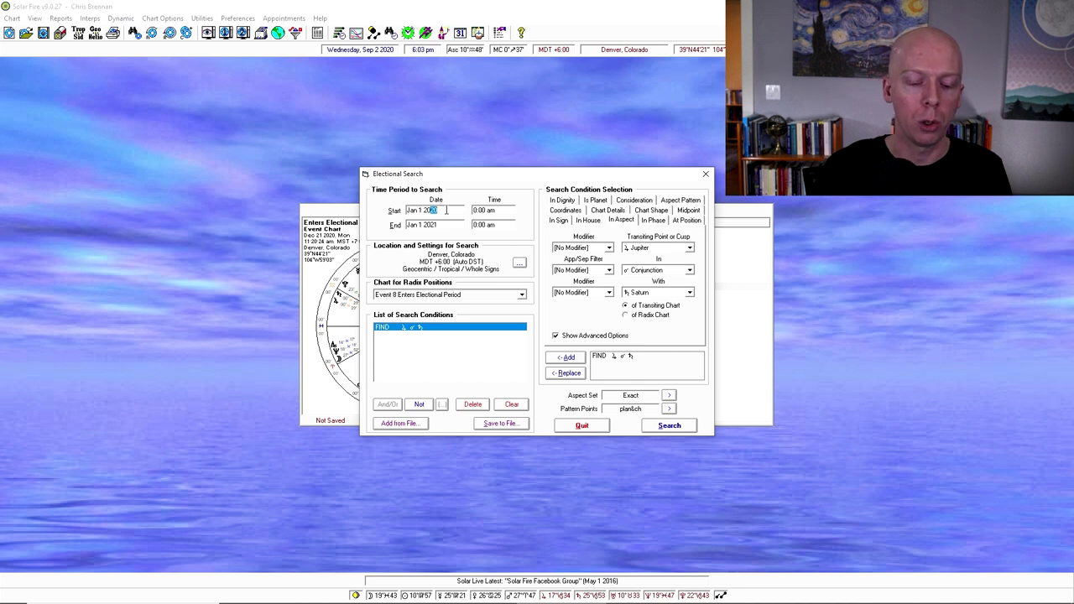
{"action": "type", "text": "00"}
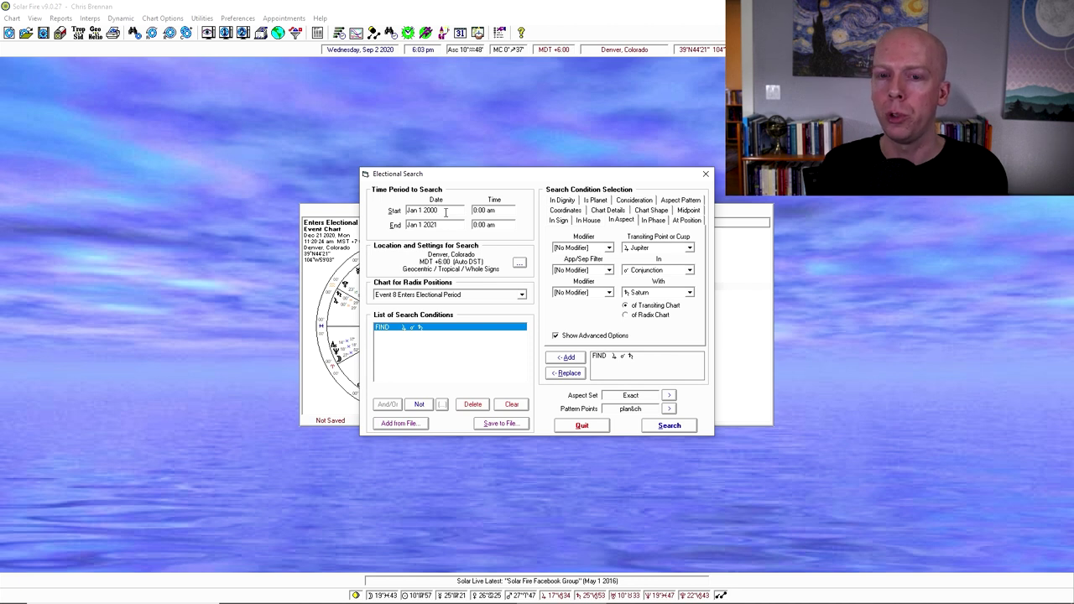
{"action": "key", "text": "Tab"}
{"action": "key", "text": "Tab"}
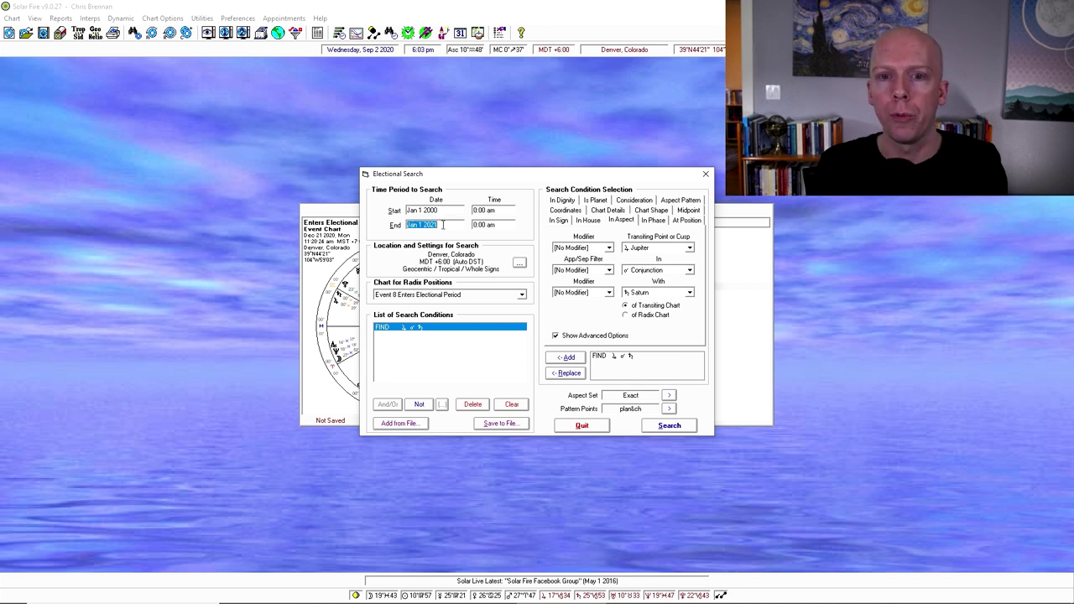
{"action": "left_click", "coordinate": [681, 427]}
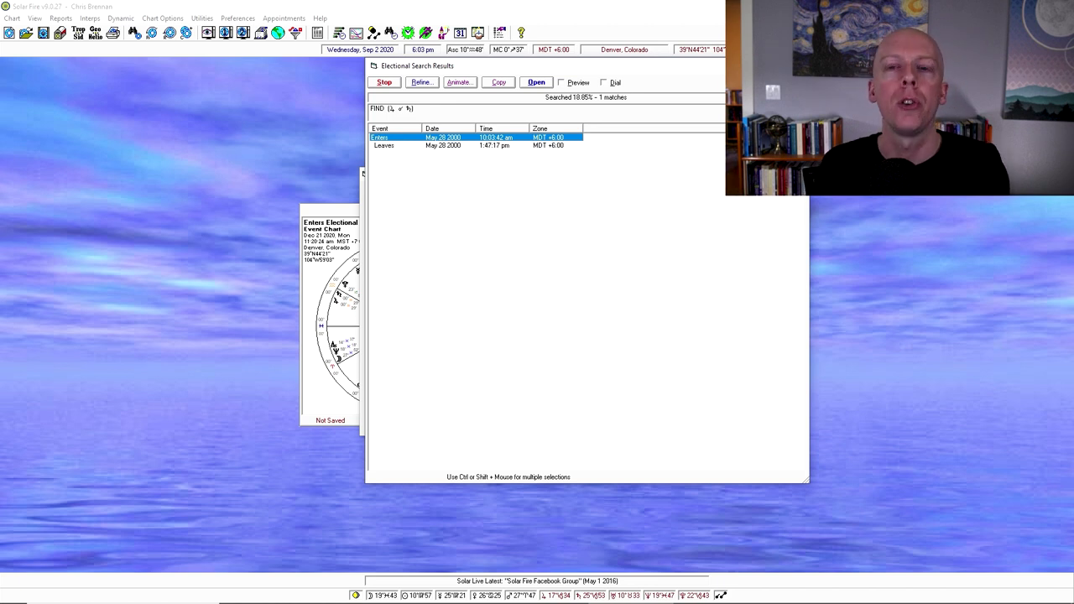
{"action": "key", "text": "Escape"}
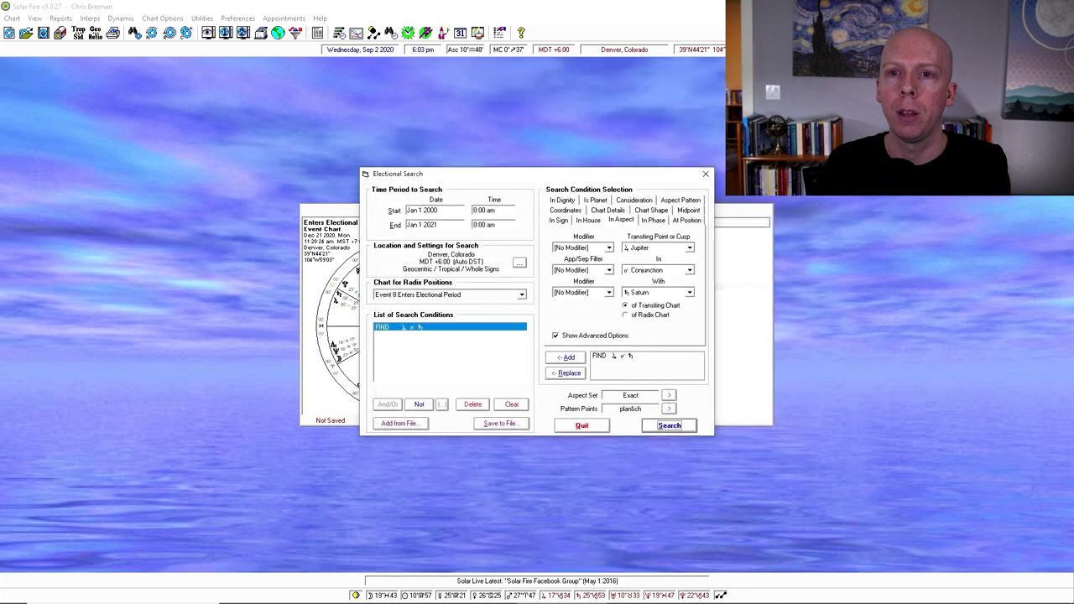
{"action": "left_click", "coordinate": [706, 174]}
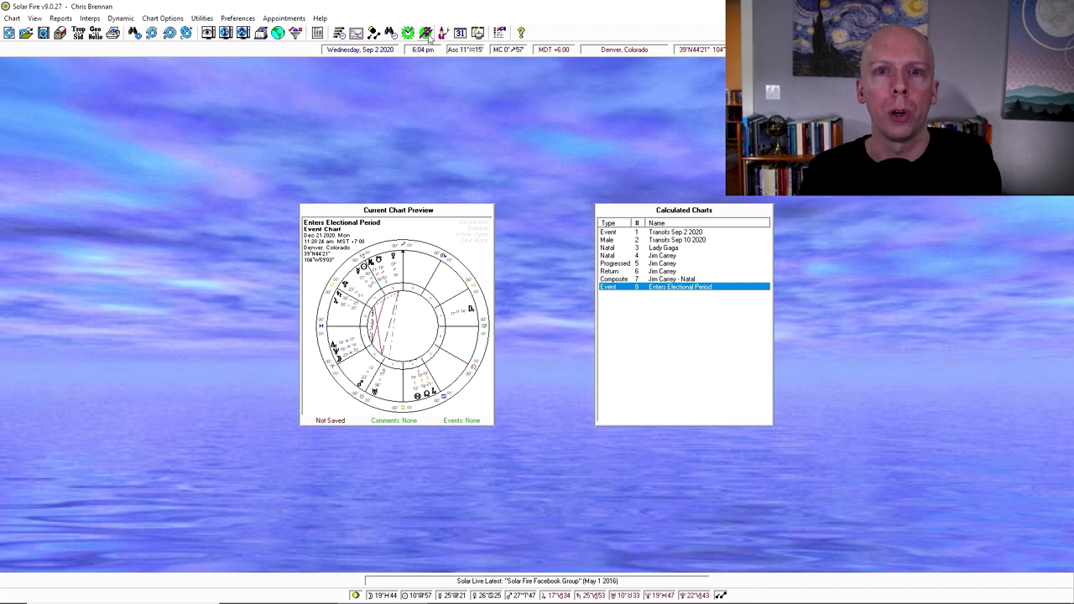
- View the real-time clock chart, and animate the Transits Sep 2 2020 chart, resetting the animation to the current time
{"action": "left_click", "coordinate": [408, 33]}
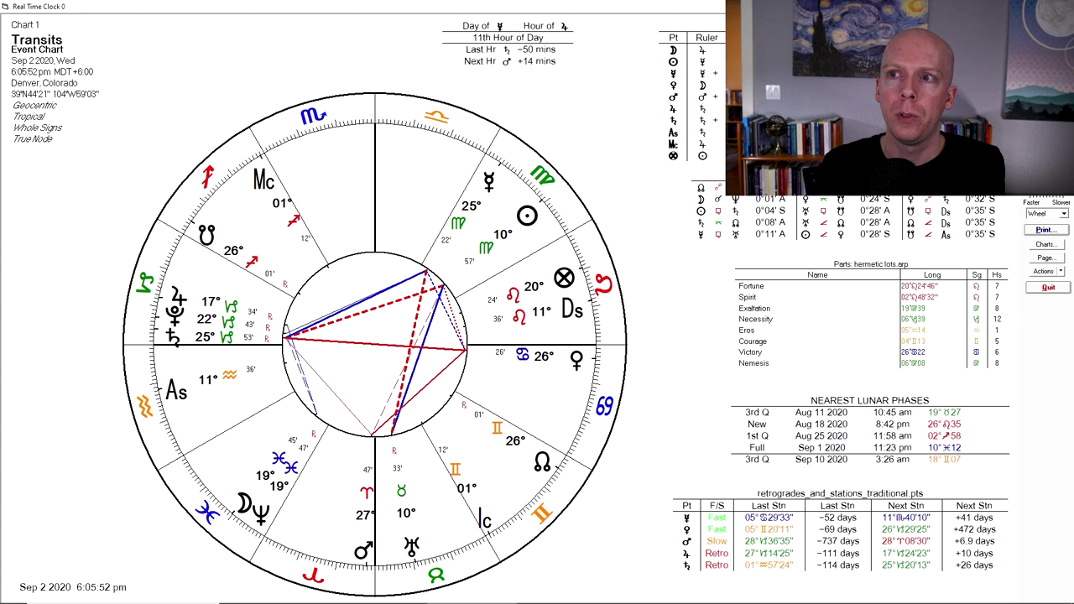
{"action": "key", "text": "Escape"}
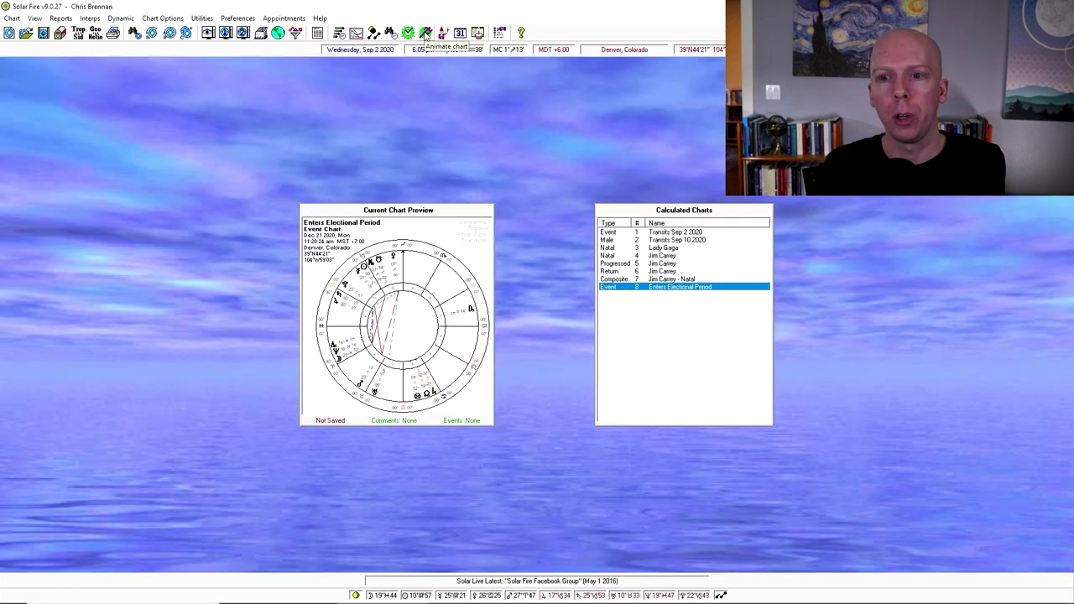
{"action": "left_click", "coordinate": [655, 236]}
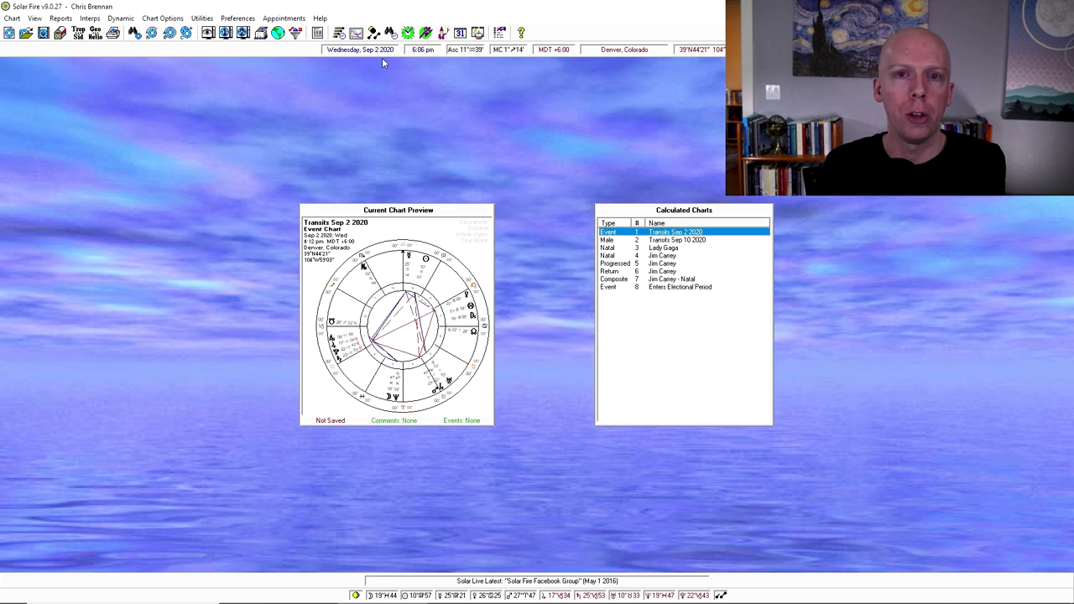
{"action": "left_click", "coordinate": [426, 32]}
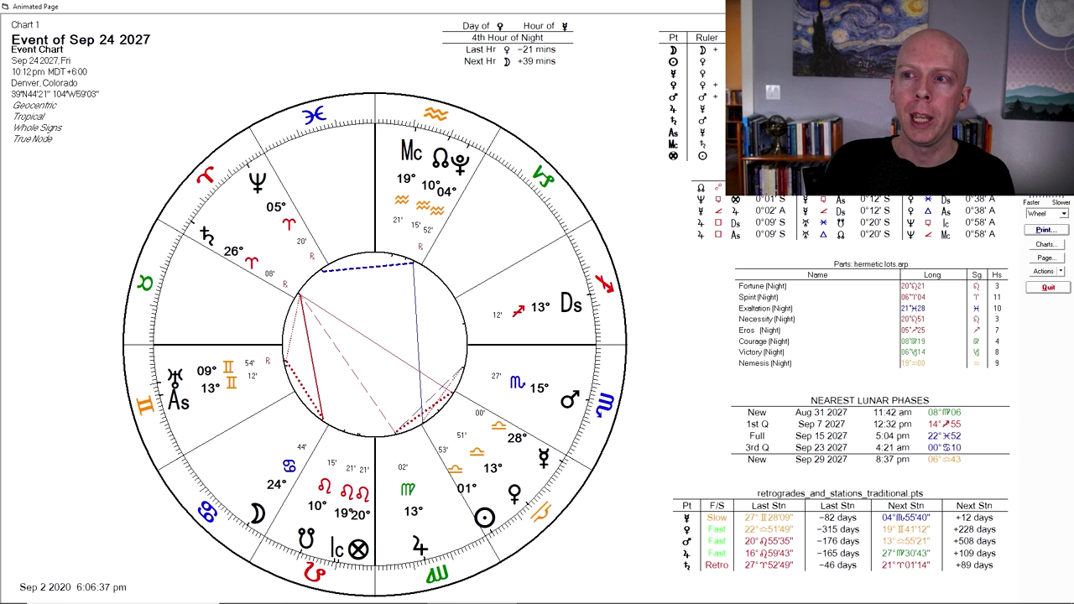
{"action": "key", "text": "n"}
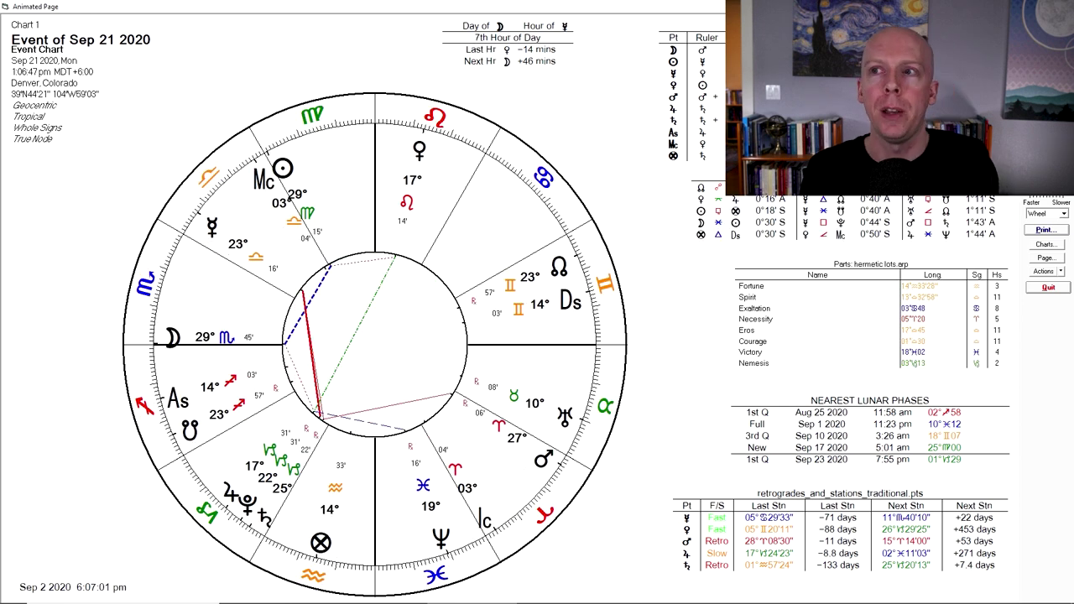
{"action": "key", "text": "Escape"}
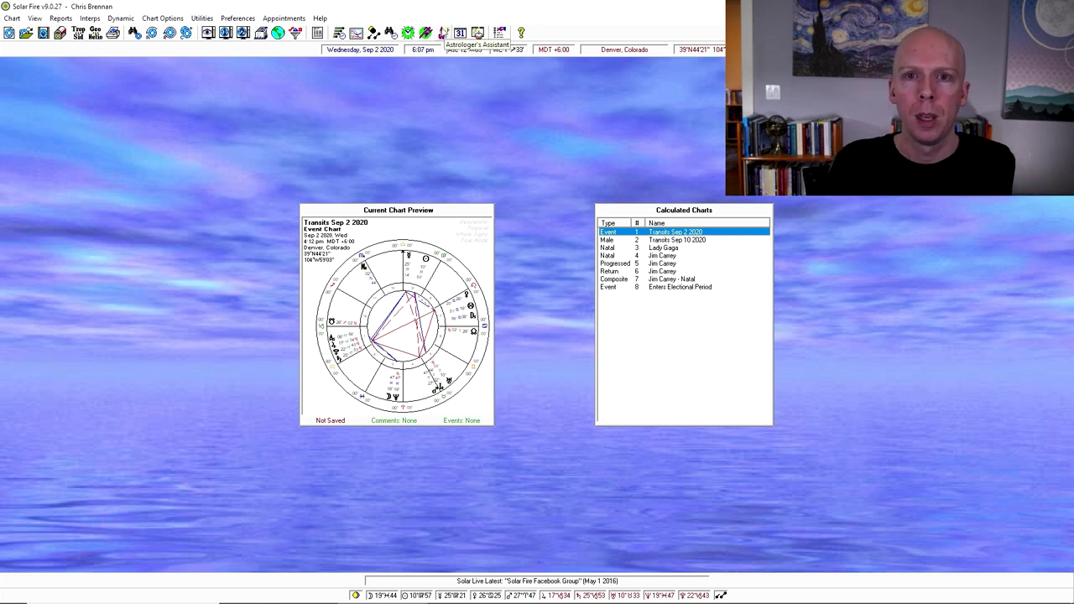
- Look at the Astrologer's Assistant, the daily Calendar and the birthday reminders in turn
{"action": "left_click", "coordinate": [443, 32]}
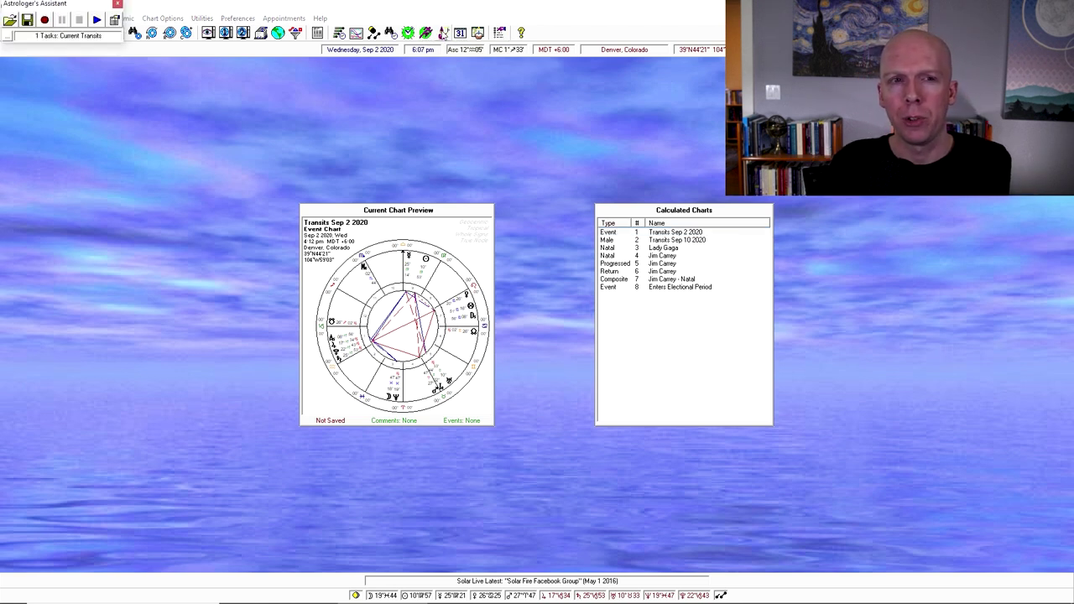
{"action": "left_click", "coordinate": [460, 32]}
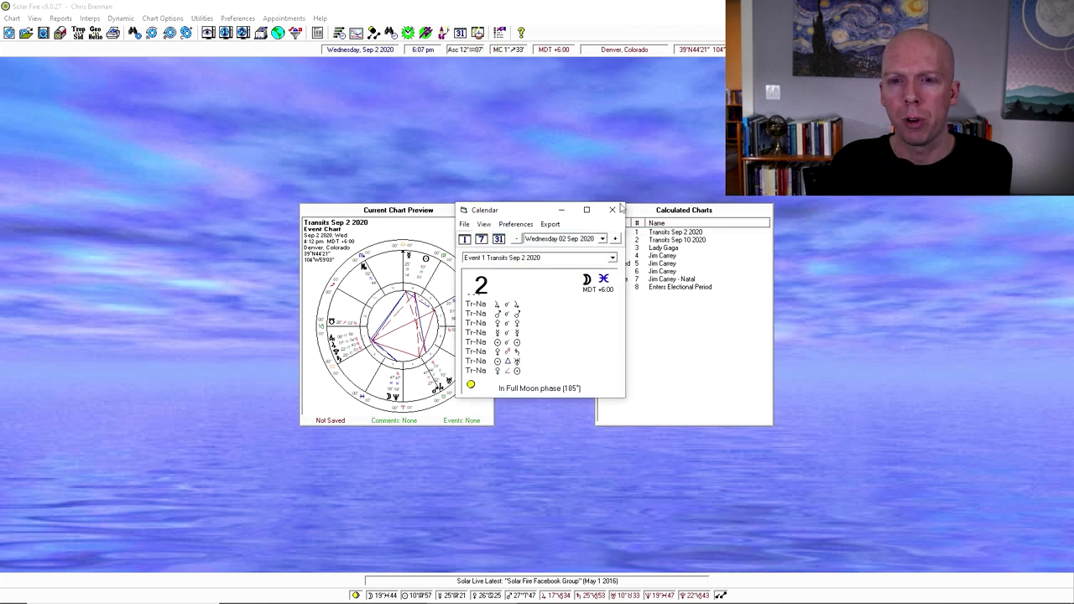
{"action": "left_click", "coordinate": [612, 209]}
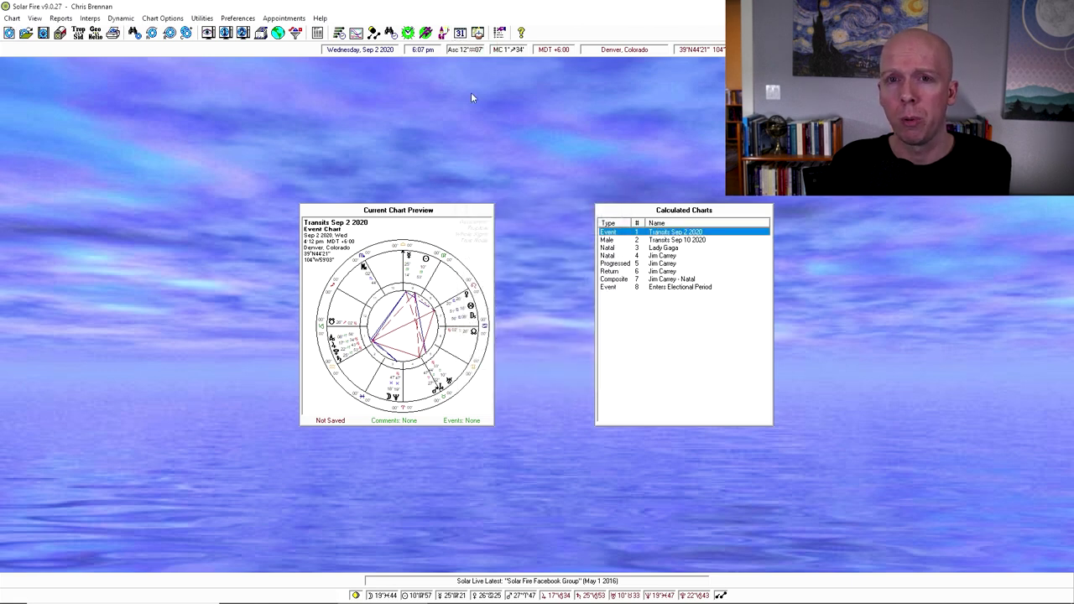
{"action": "left_click", "coordinate": [478, 33]}
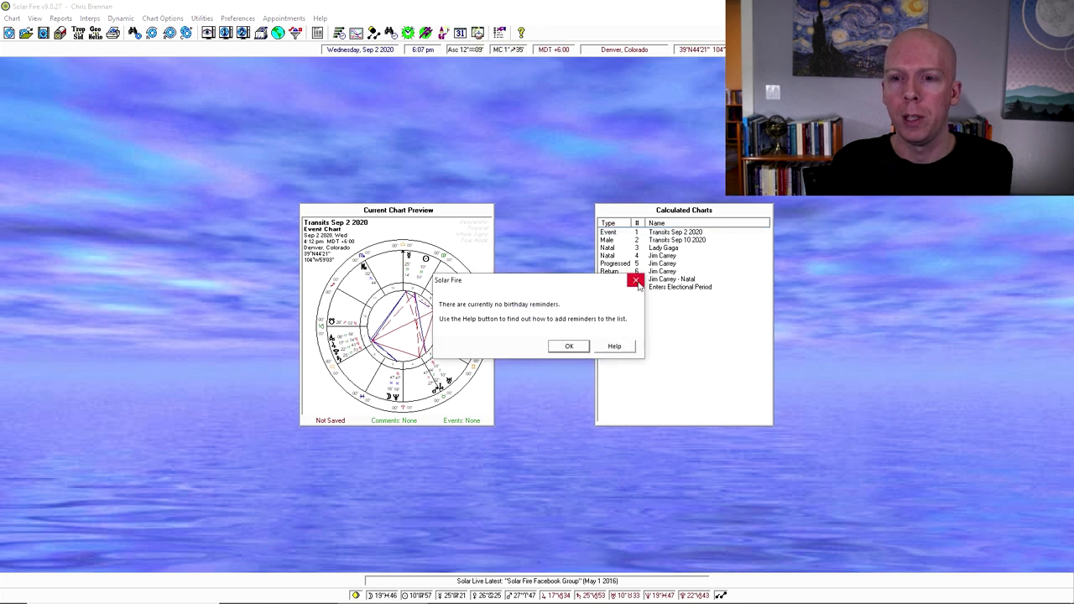
- Dismiss the birthday reminders message, look at the Solar Fire 9 User Guide, and close it
{"action": "left_click", "coordinate": [635, 280]}
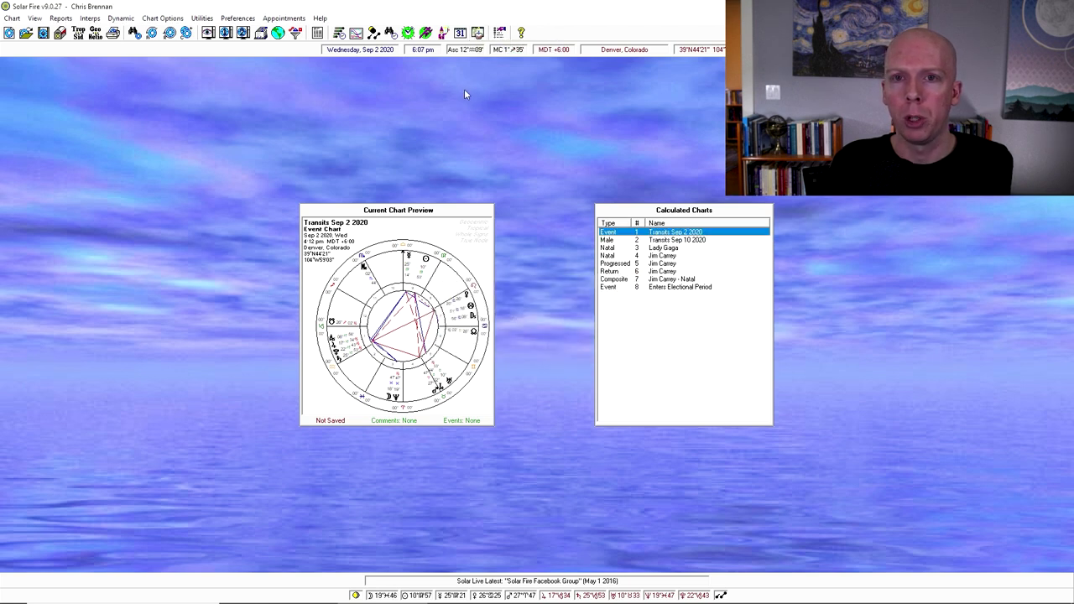
{"action": "left_click", "coordinate": [521, 33]}
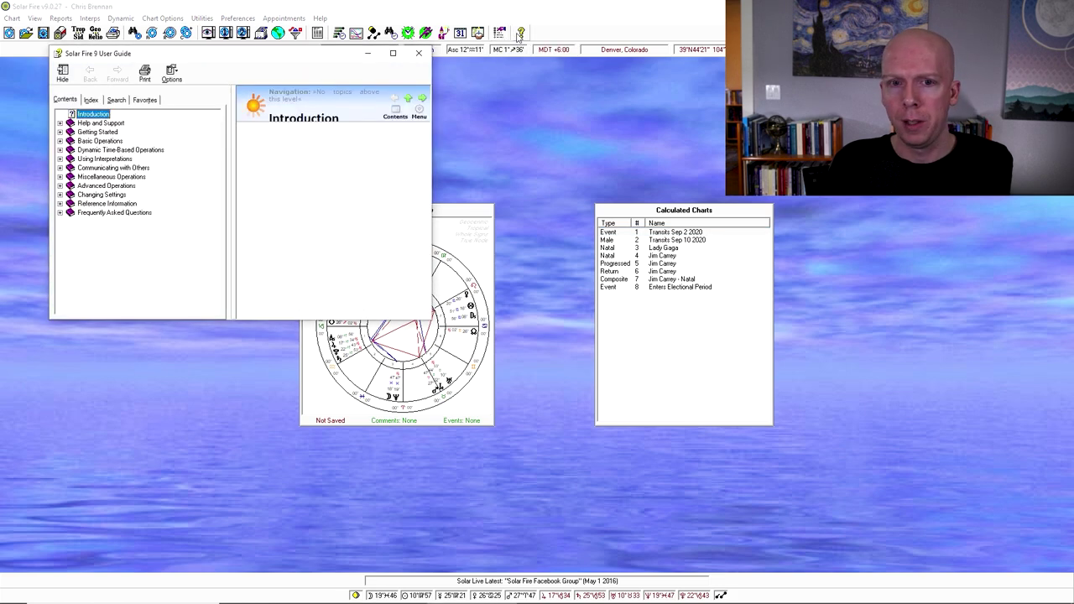
{"action": "left_click", "coordinate": [419, 53]}
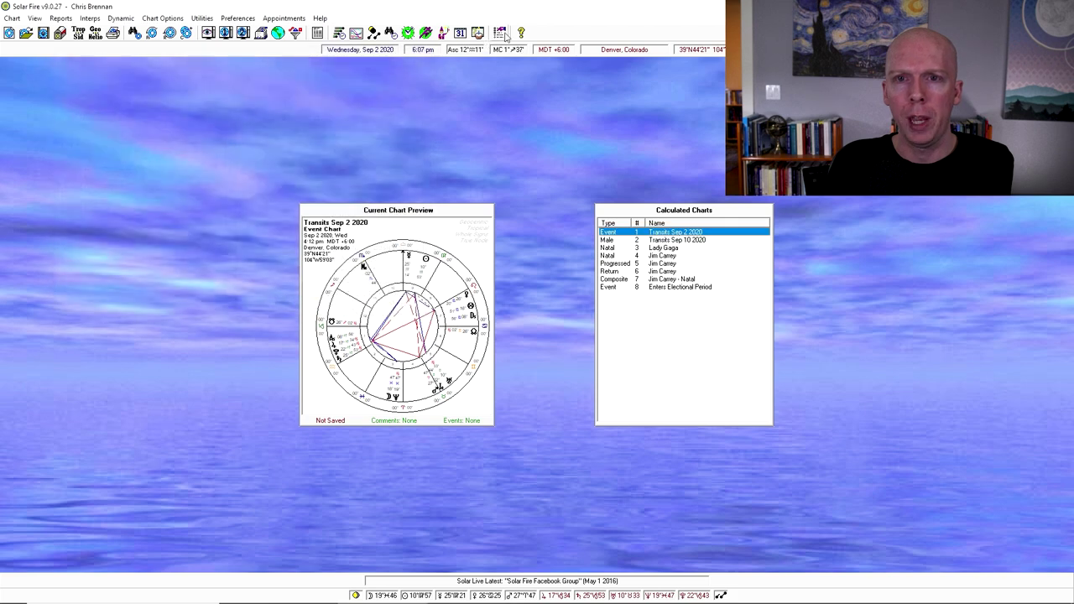
- Open the preferences and review the calculation, progression/direction and zodiac settings, including the ayanamsa choices for sidereal charts
{"action": "left_click", "coordinate": [499, 33]}
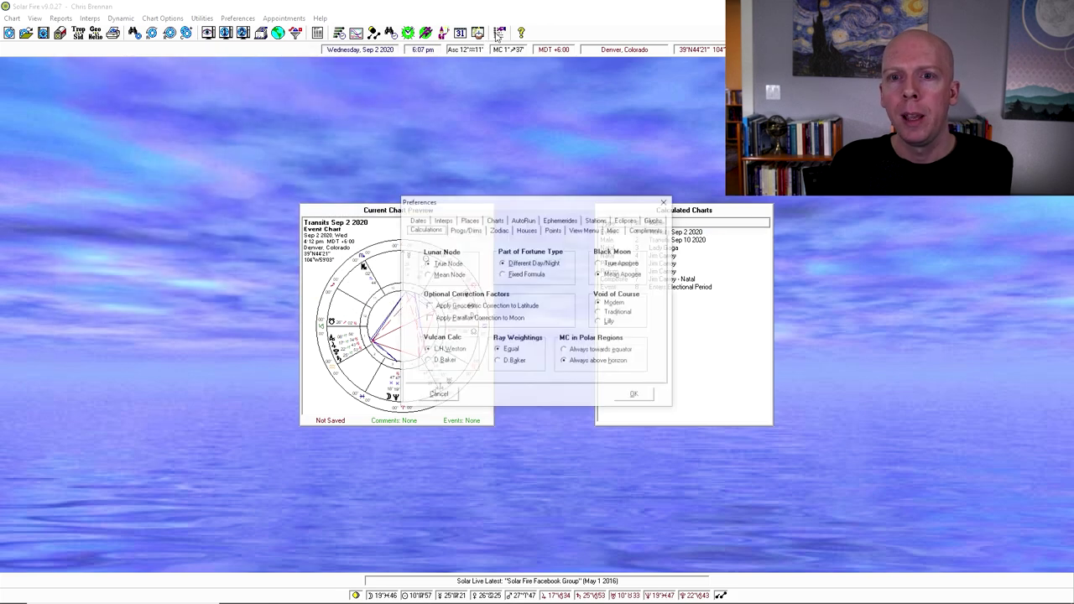
{"action": "left_click_drag", "start_coordinate": [527, 207], "coordinate": [529, 138]}
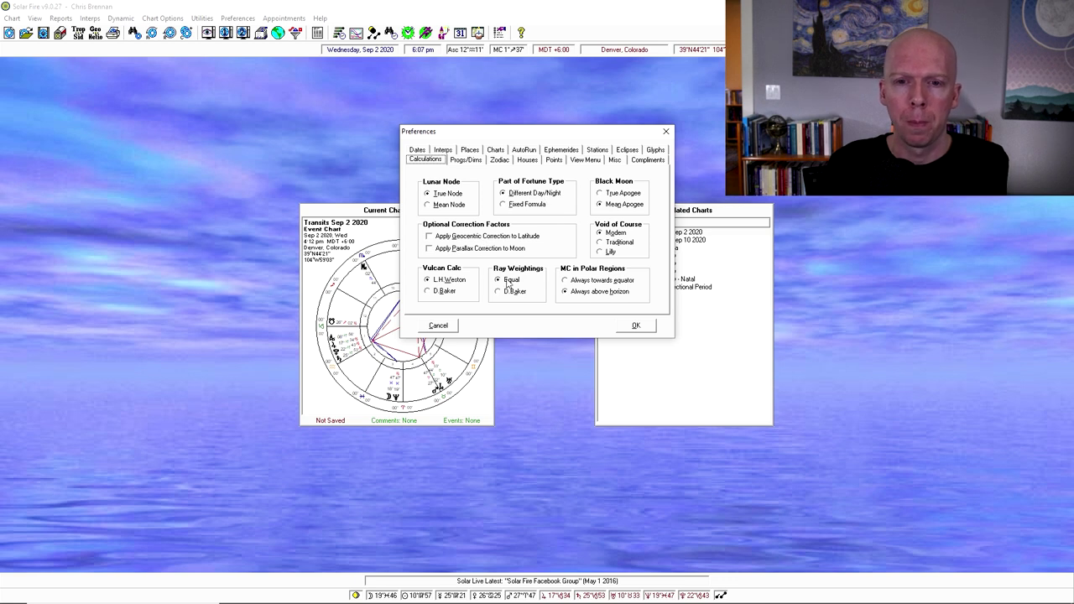
{"action": "left_click", "coordinate": [476, 165]}
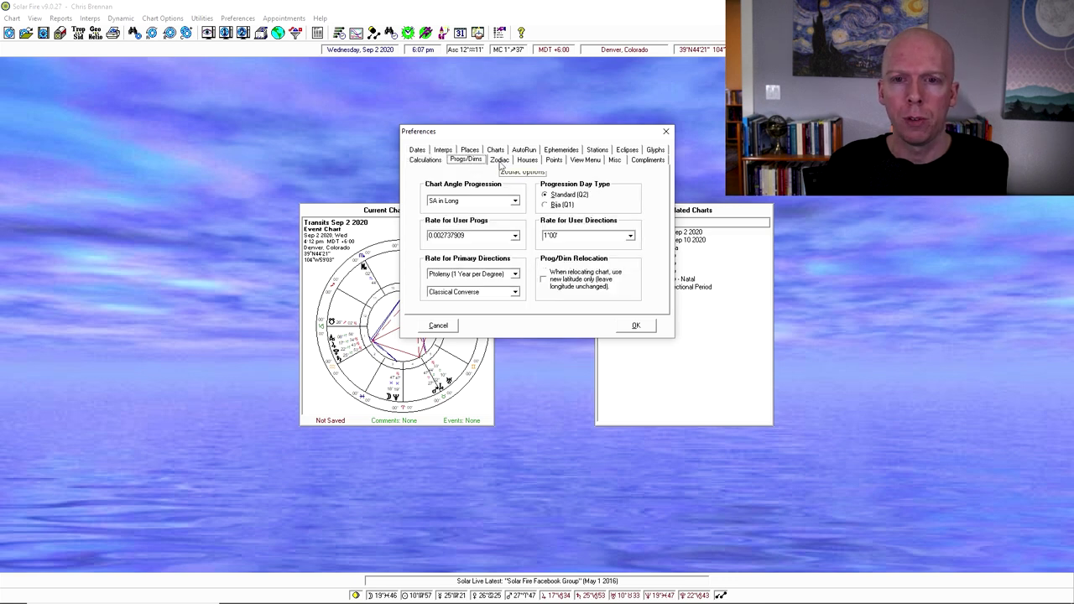
{"action": "left_click", "coordinate": [499, 162]}
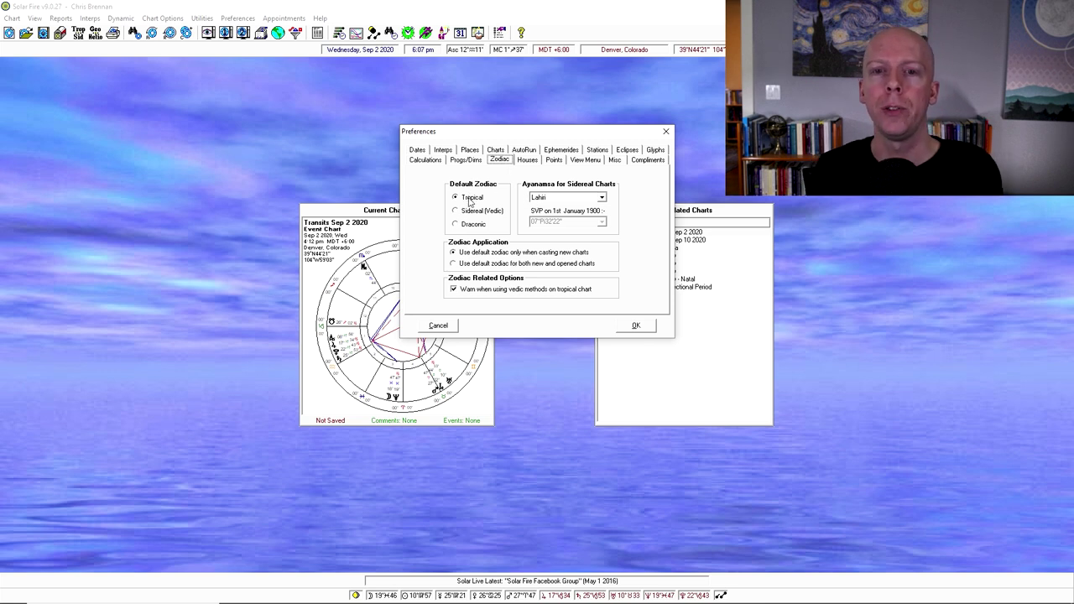
{"action": "left_click", "coordinate": [552, 198]}
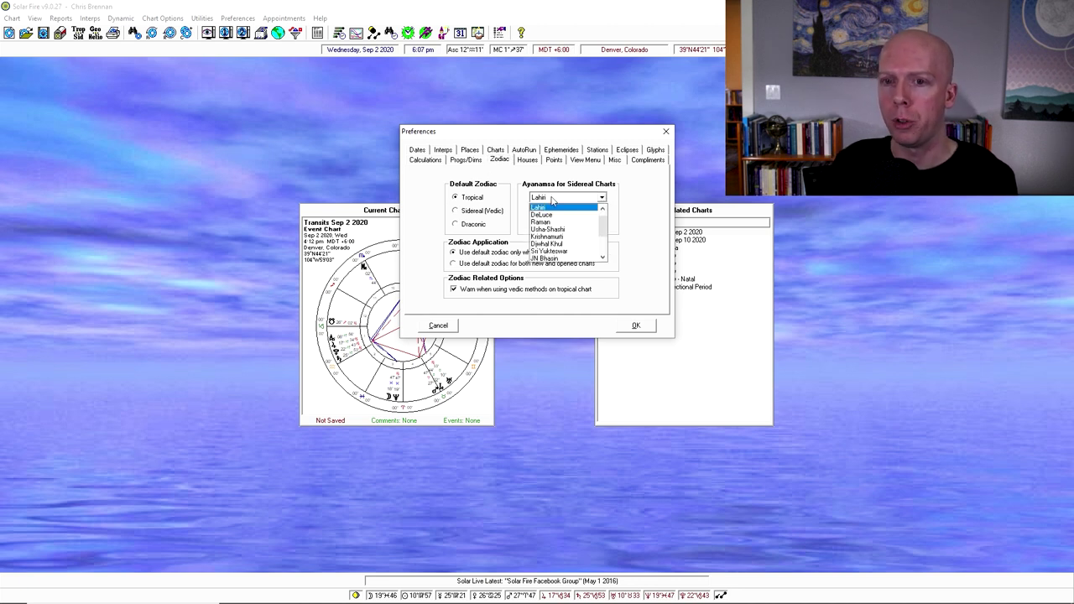
- Review the preference settings for houses, chart point order, View menu page styles, miscellaneous options and compliments text
{"action": "left_click", "coordinate": [527, 161]}
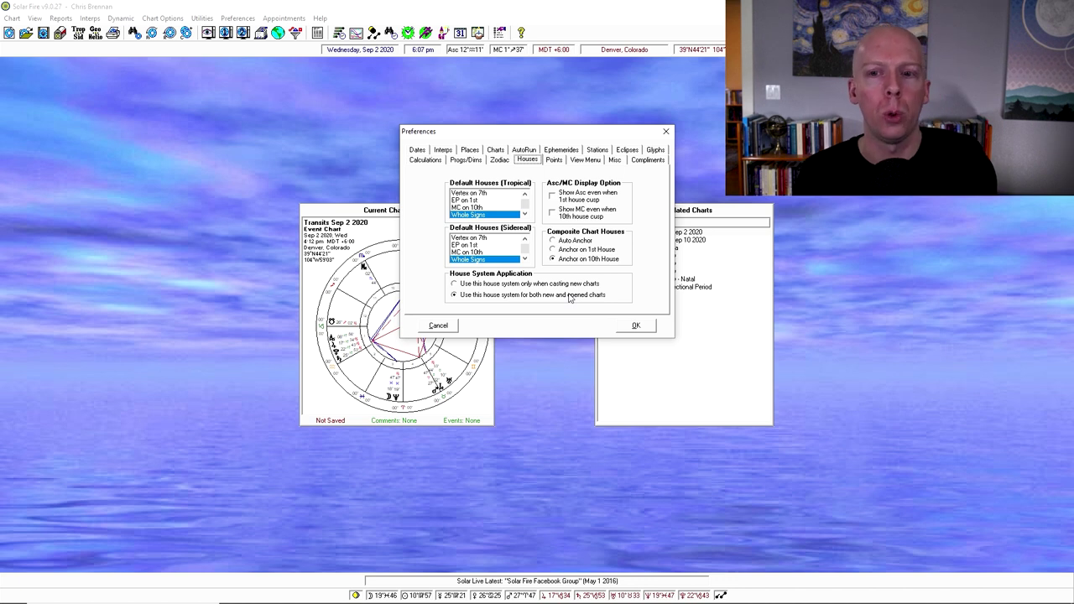
{"action": "left_click", "coordinate": [555, 160]}
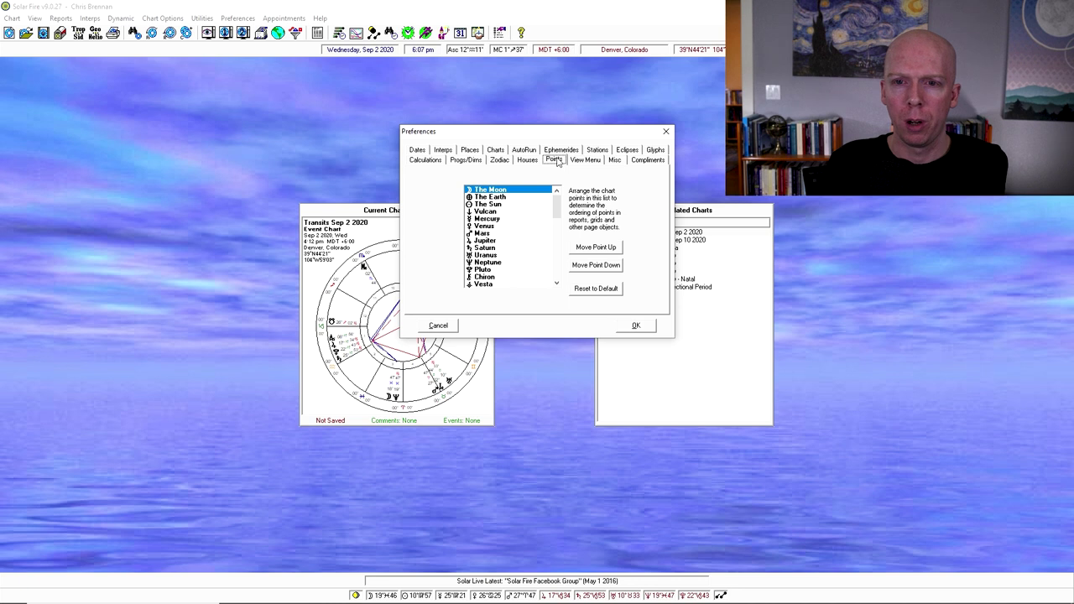
{"action": "left_click", "coordinate": [586, 160]}
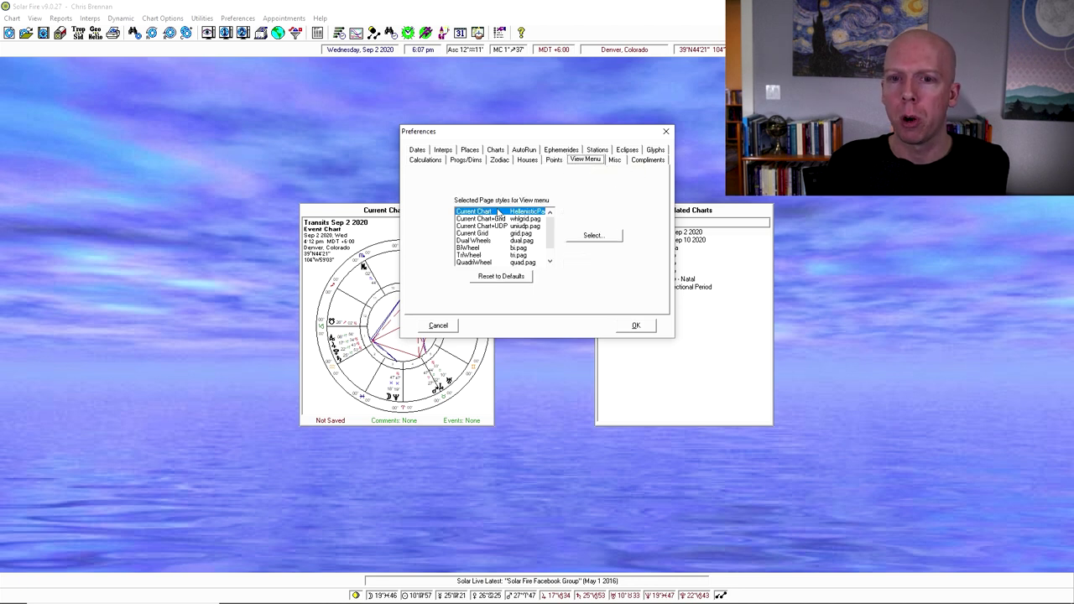
{"action": "left_click", "coordinate": [617, 162]}
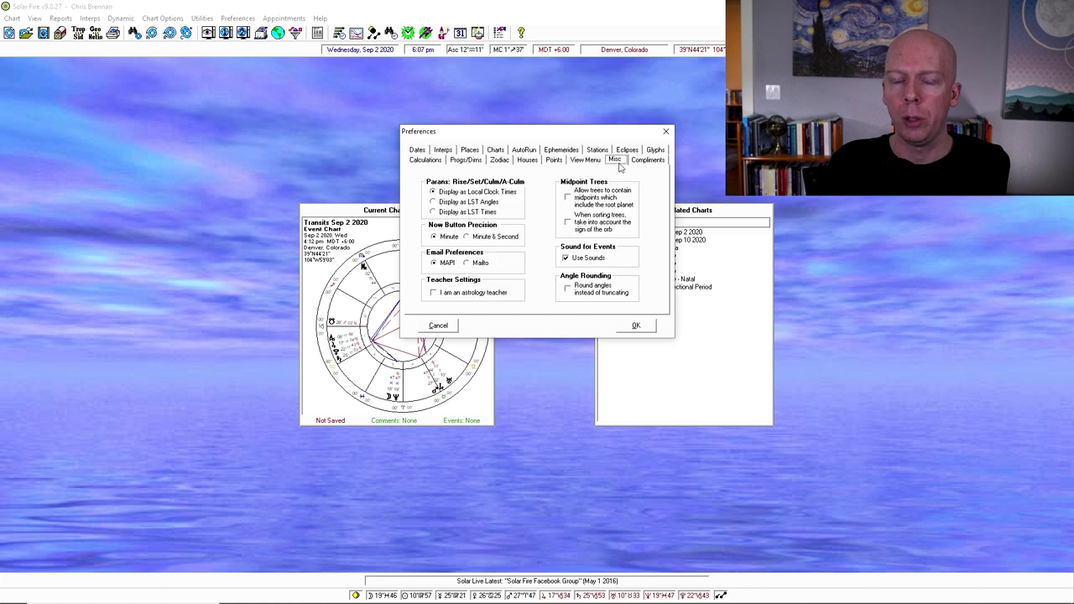
{"action": "left_click", "coordinate": [646, 160]}
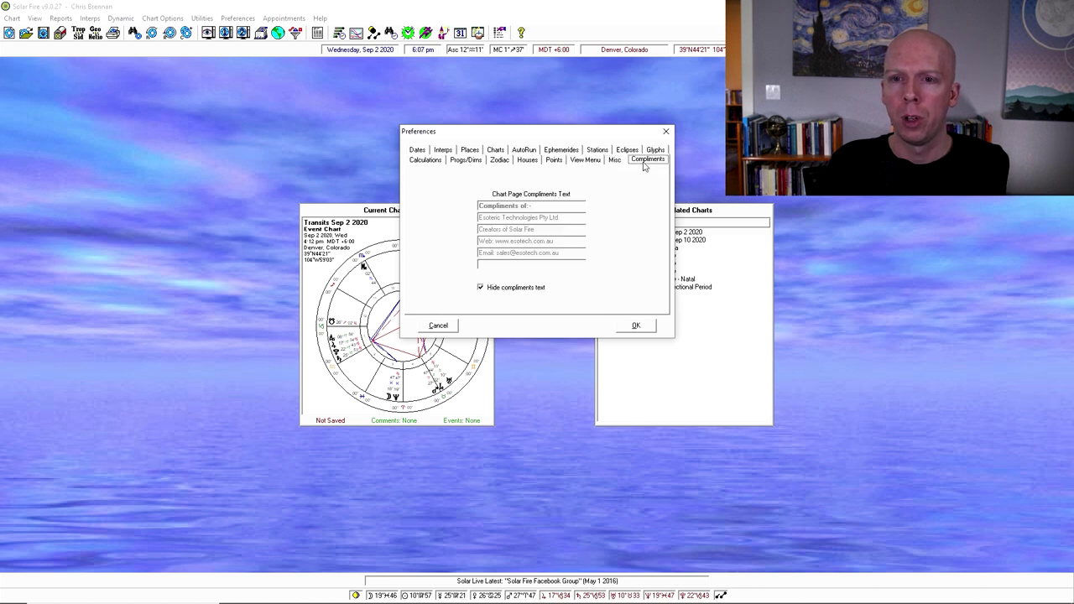
- Review the glyph, eclipse, station, ephemeris, AutoRun and chart preferences in turn
{"action": "left_click", "coordinate": [656, 150]}
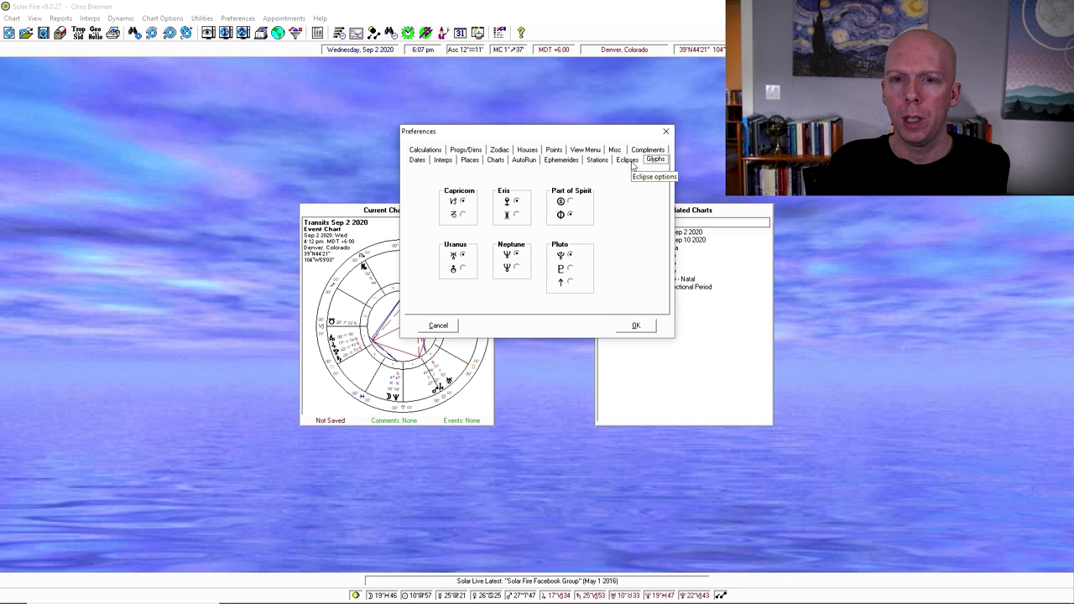
{"action": "left_click", "coordinate": [628, 161]}
{"action": "left_click", "coordinate": [598, 161]}
{"action": "left_click", "coordinate": [564, 161]}
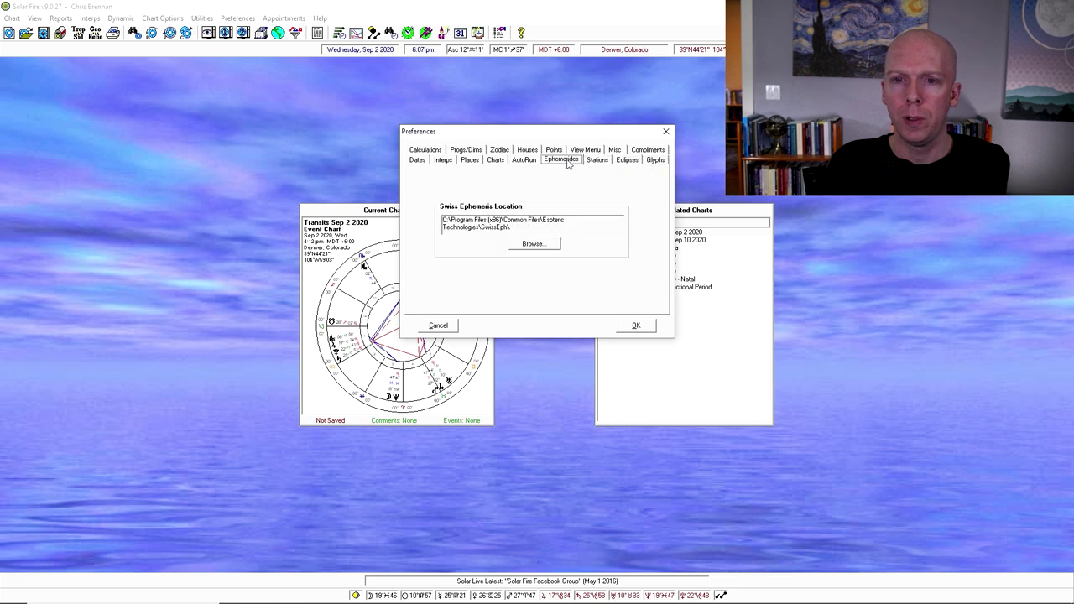
{"action": "left_click", "coordinate": [524, 161]}
{"action": "left_click", "coordinate": [495, 160]}
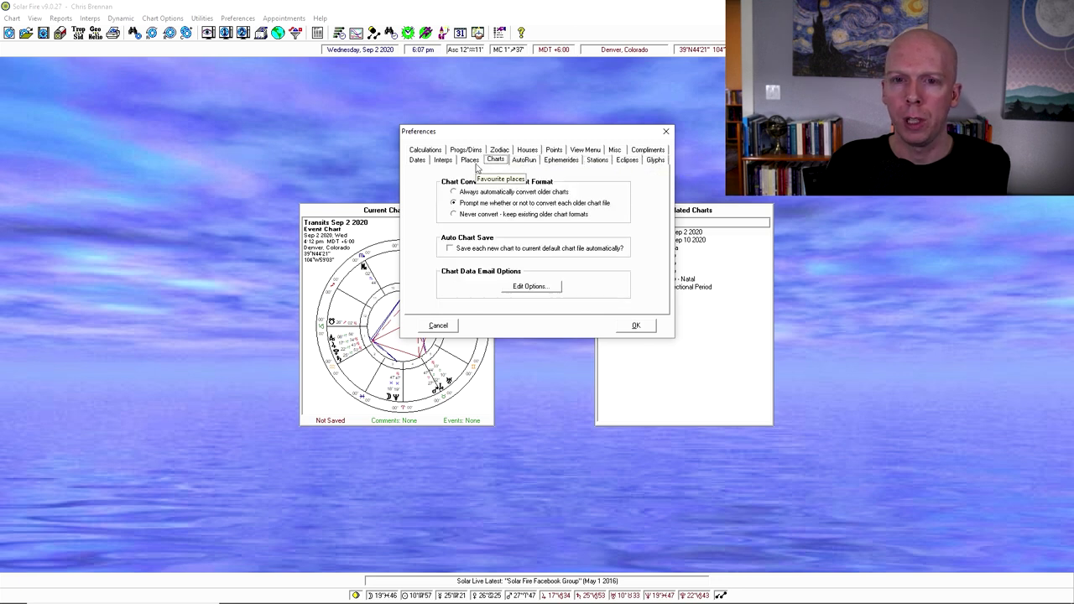
- Review the favourite places, interpretation and date preferences, and close the preferences
{"action": "left_click", "coordinate": [471, 160]}
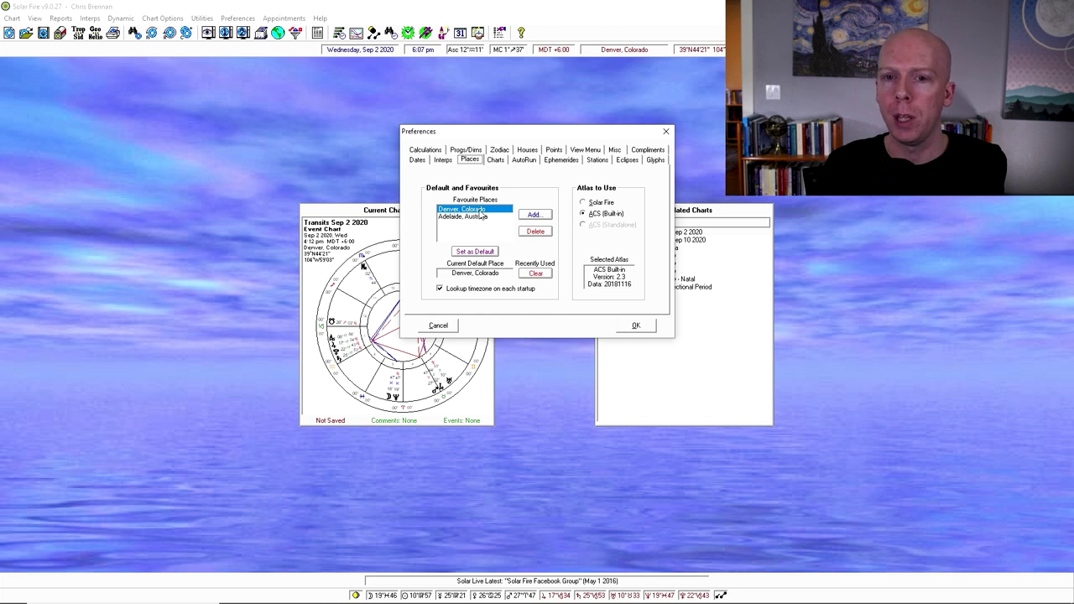
{"action": "left_click", "coordinate": [444, 164]}
{"action": "left_click", "coordinate": [418, 164]}
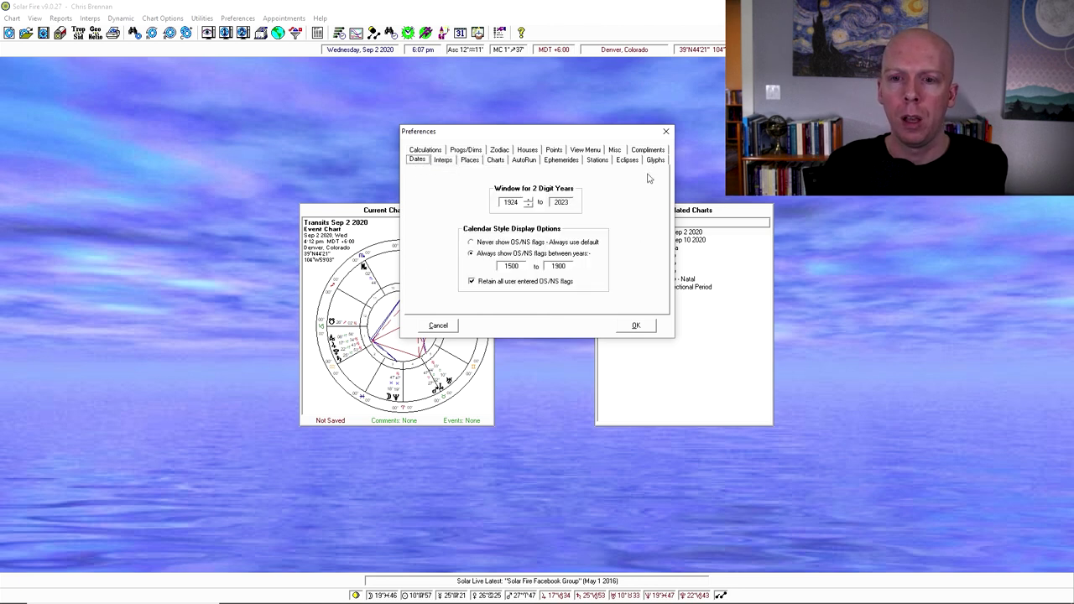
{"action": "left_click", "coordinate": [636, 325]}
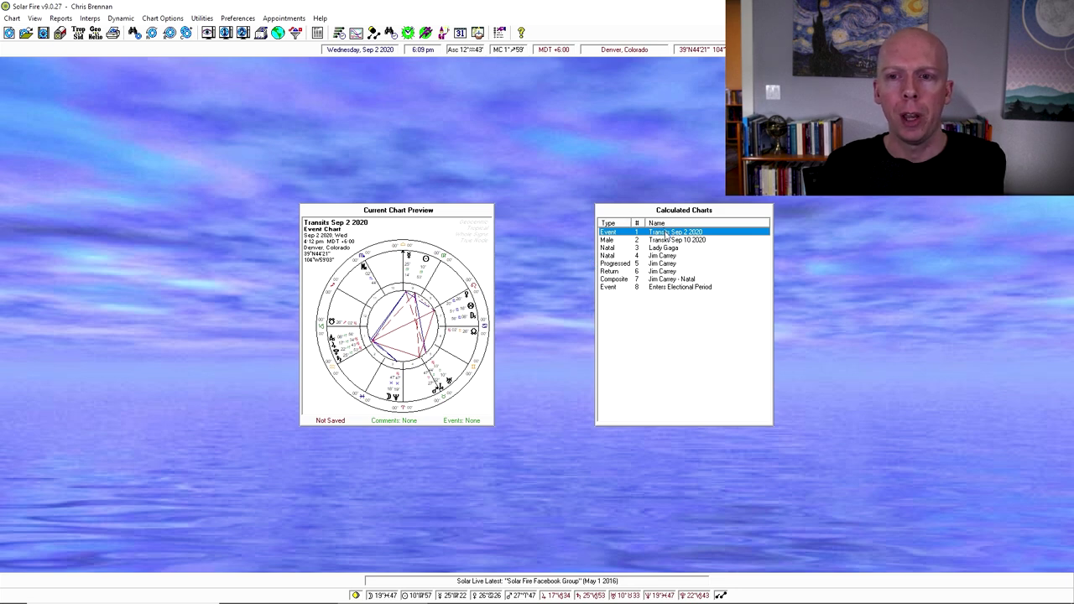
- View the full wheel of the Transits Sep 2 2020 chart and look at its image copy and export options
{"action": "double_click", "coordinate": [667, 234]}
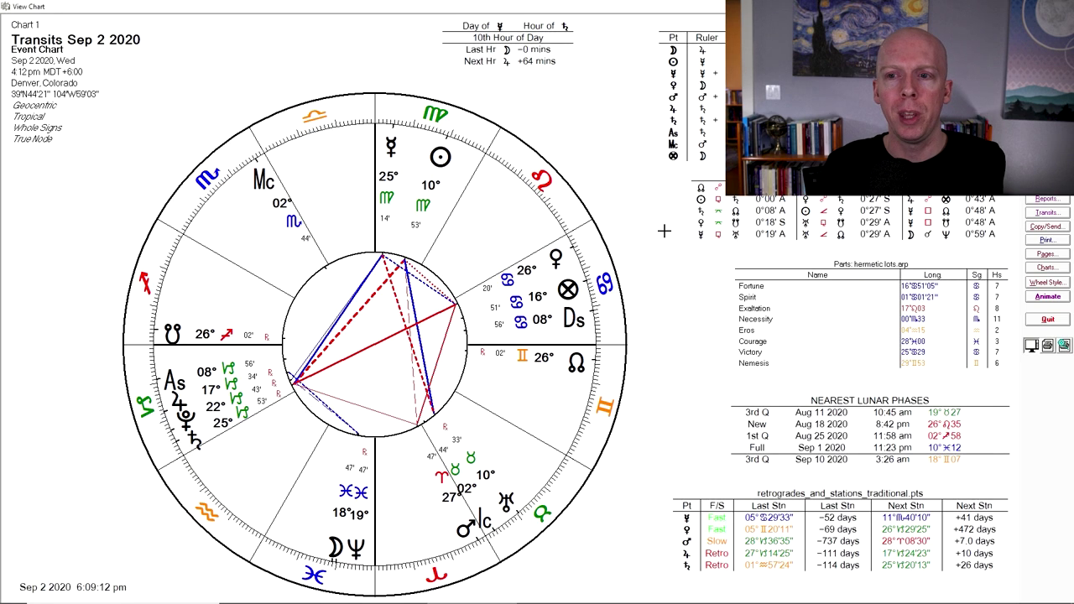
{"action": "left_click", "coordinate": [1045, 227]}
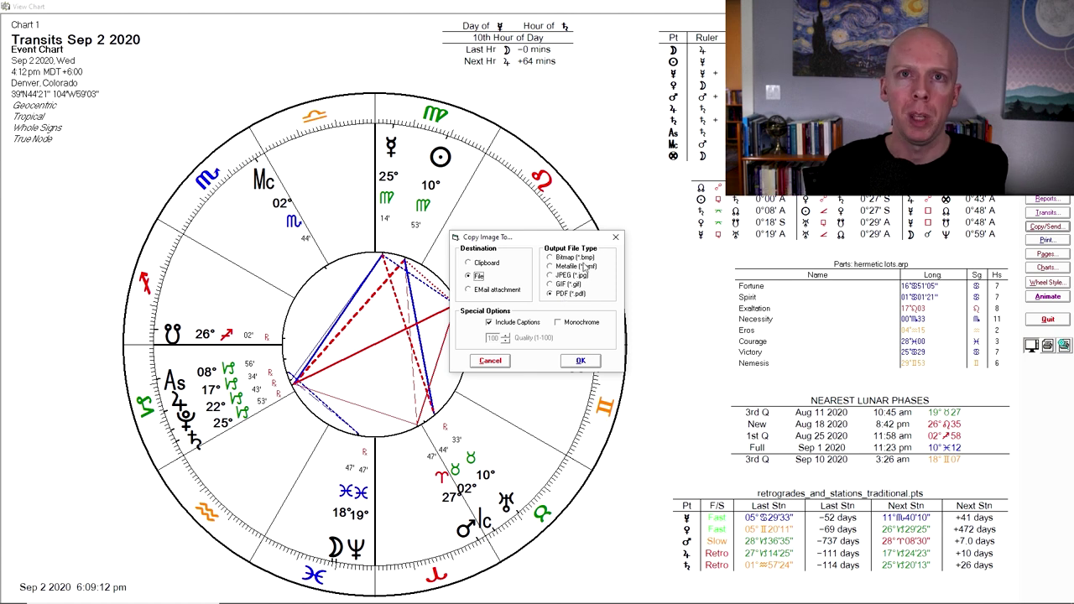
{"action": "left_click", "coordinate": [615, 236]}
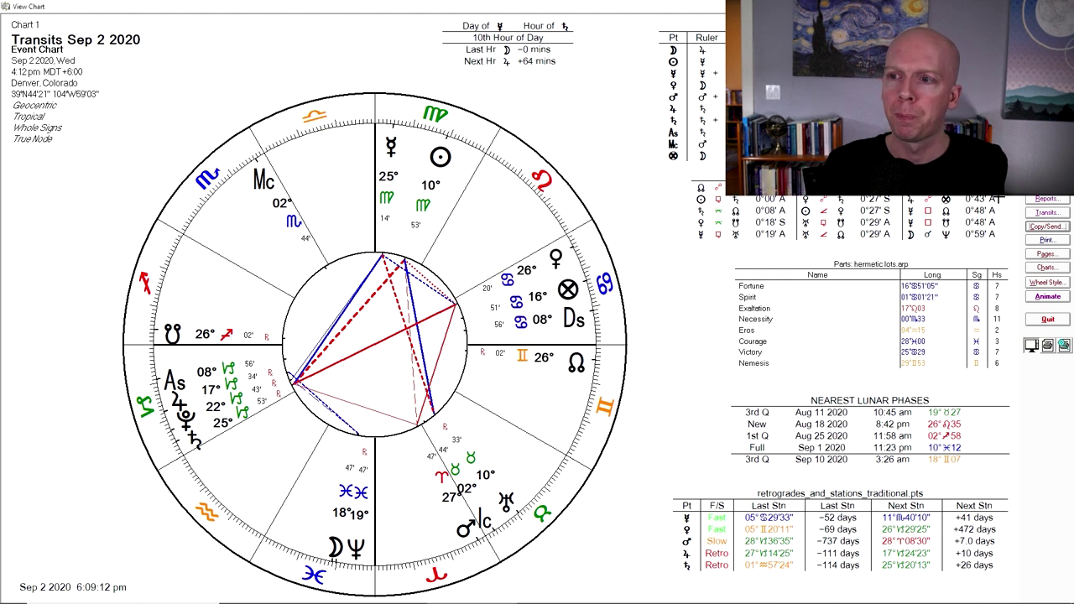
- Browse the recently added page designs, previewing HellenisticPageDesign2, Blank2 and HellenisticPageDesignBlank on the chart
{"action": "left_click", "coordinate": [1041, 255]}
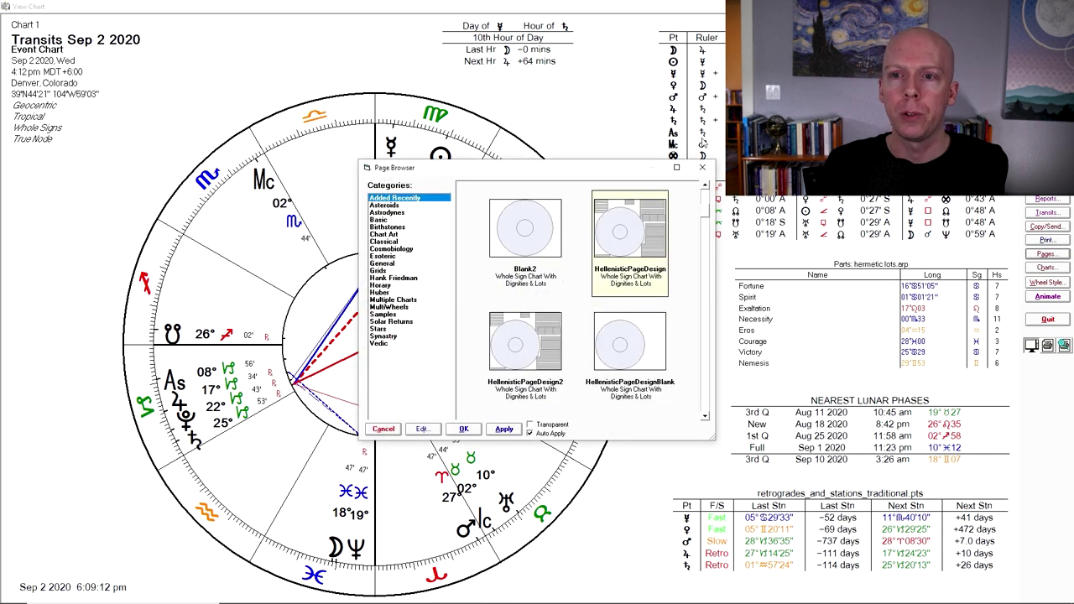
{"action": "left_click", "coordinate": [703, 167]}
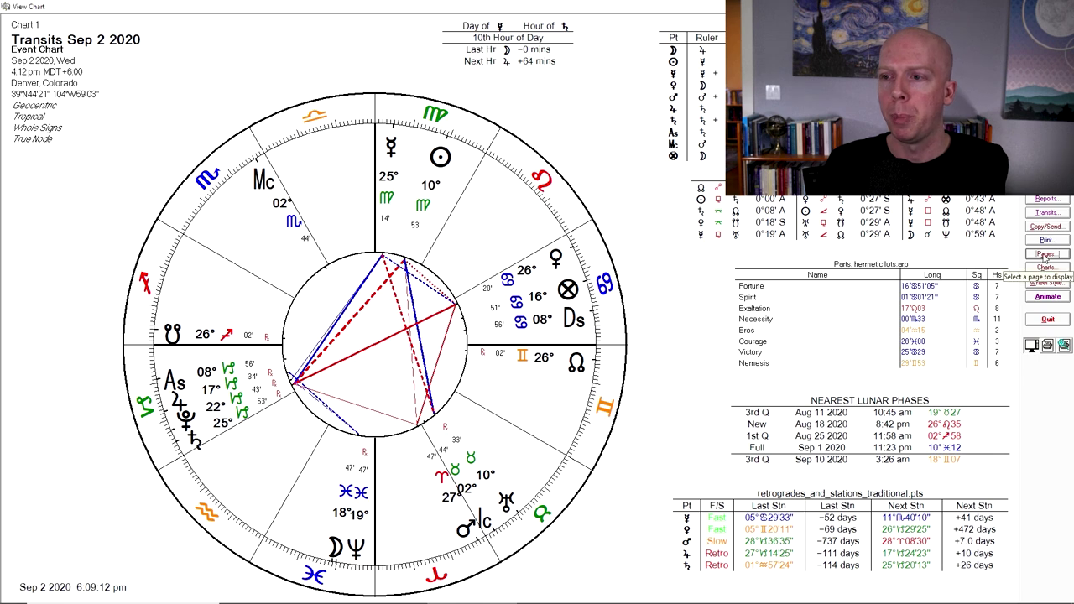
{"action": "left_click", "coordinate": [1044, 255]}
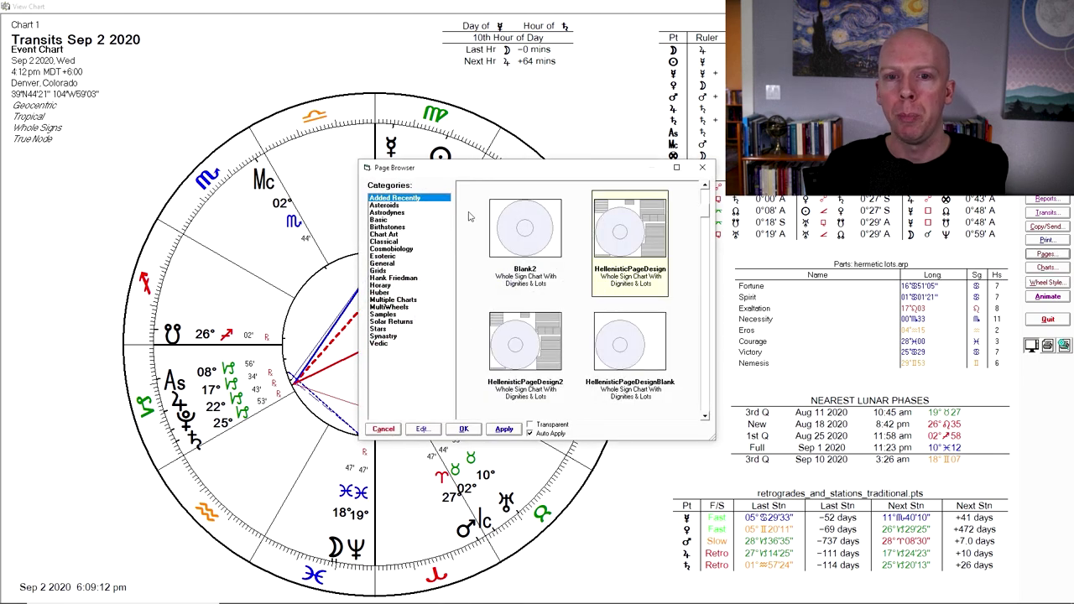
{"action": "left_click", "coordinate": [551, 312]}
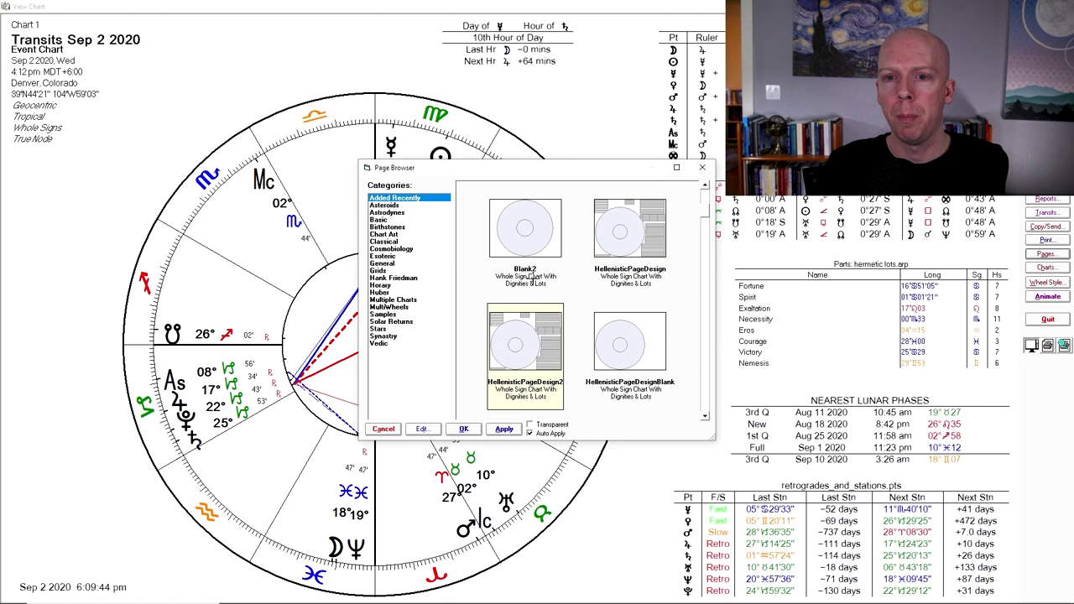
{"action": "left_click", "coordinate": [533, 240]}
{"action": "left_click", "coordinate": [625, 344]}
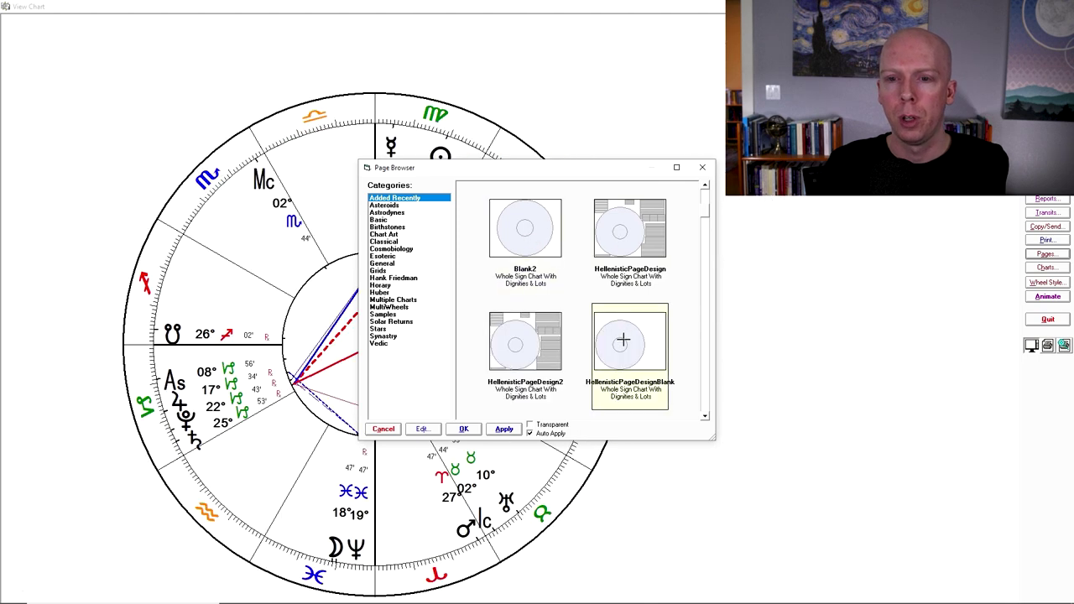
- Preview the Horary_trad_planets, Horary2_trad_planets and Horoscope01 page designs on the chart
{"action": "scroll", "coordinate": [680, 220], "scroll_direction": "down", "scroll_amount": 5}
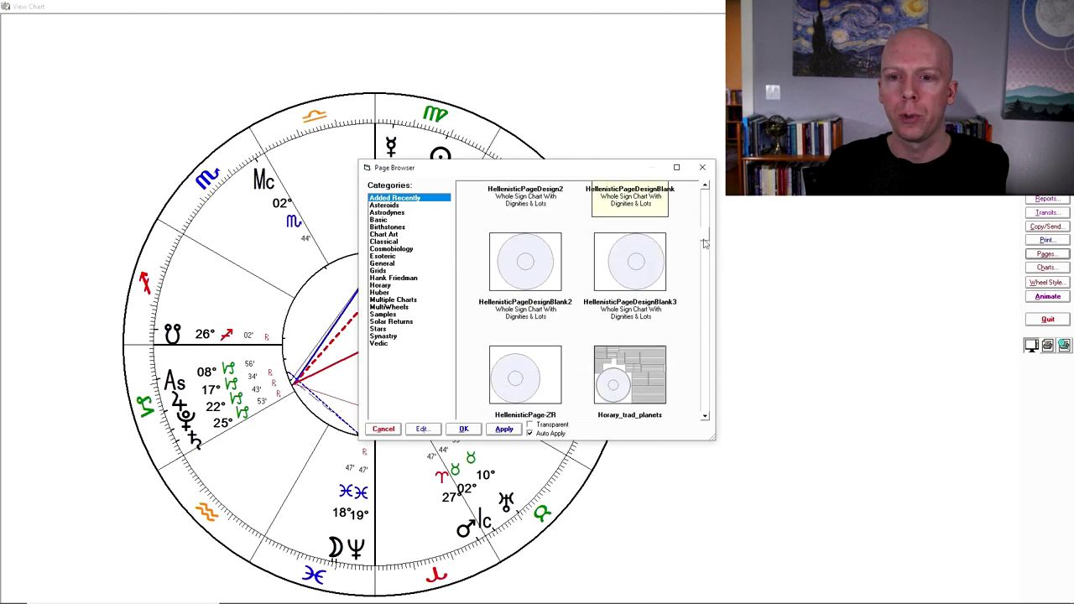
{"action": "left_click", "coordinate": [641, 249]}
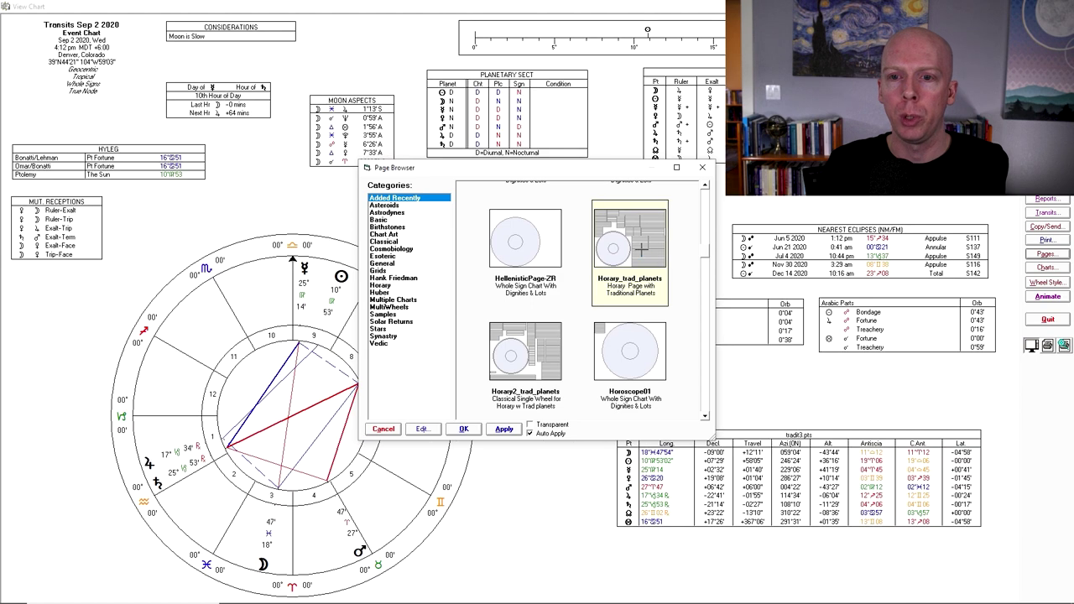
{"action": "left_click", "coordinate": [540, 356]}
{"action": "left_click", "coordinate": [647, 352]}
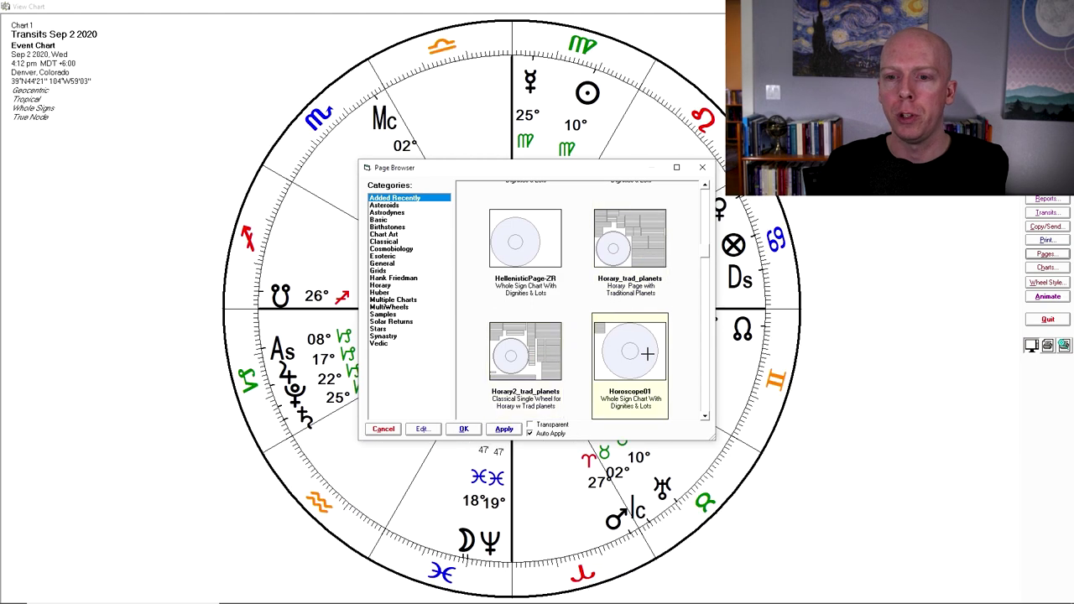
{"action": "left_click", "coordinate": [625, 258]}
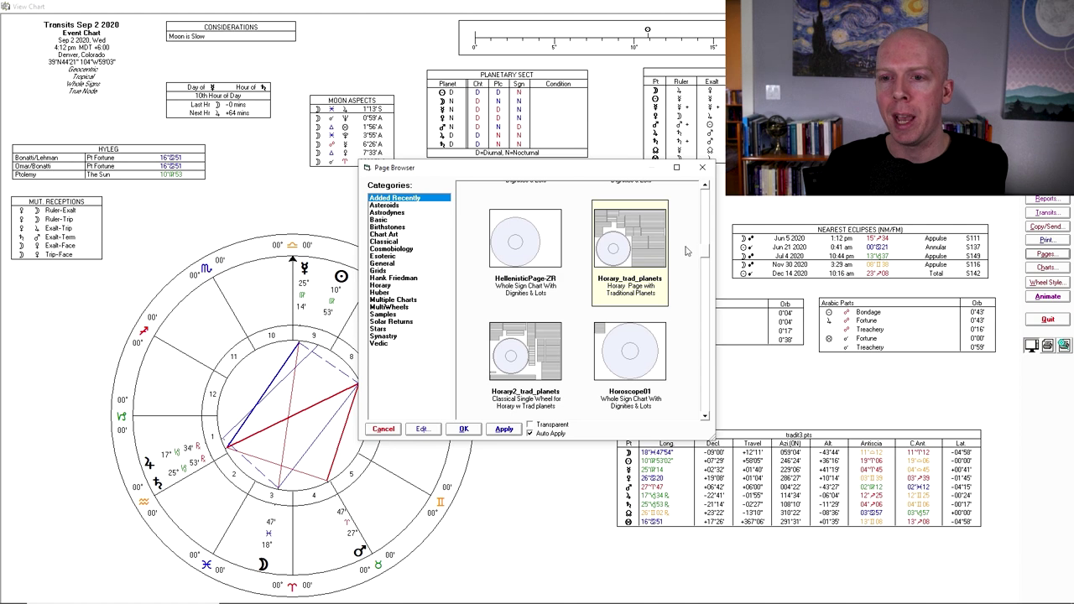
- Apply HellenisticPageDesign to the chart again and open that design for editing in the Page Designer
{"action": "scroll", "coordinate": [686, 250], "scroll_direction": "up", "scroll_amount": 5}
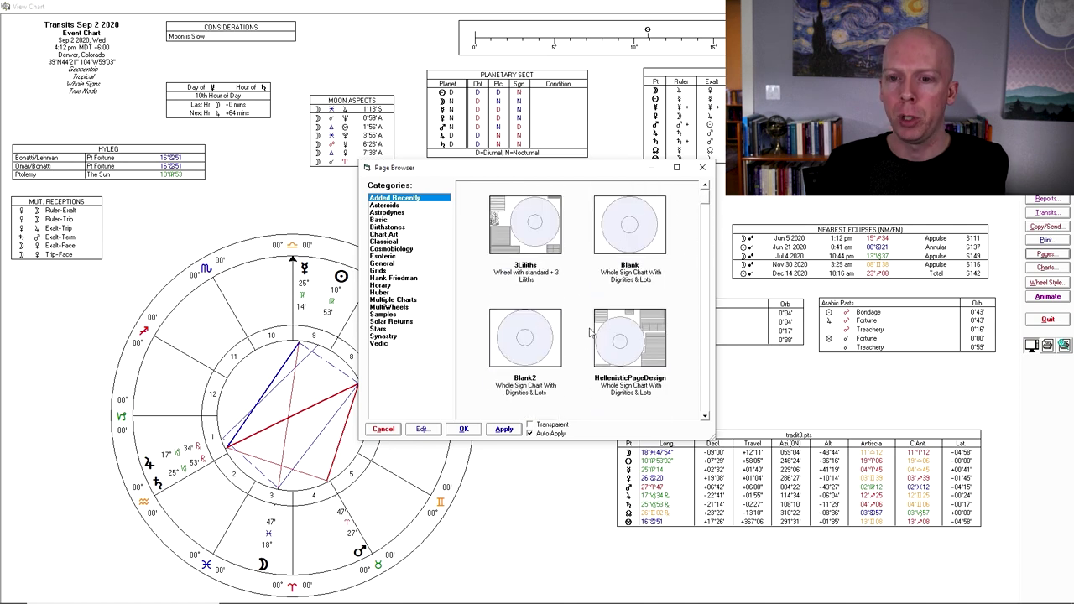
{"action": "left_click", "coordinate": [621, 336]}
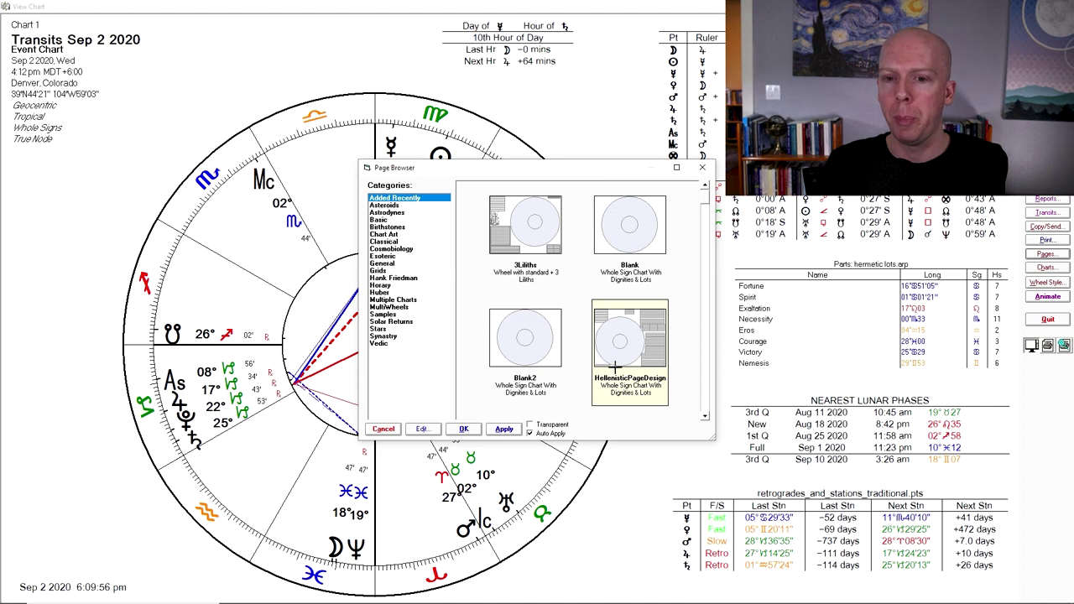
{"action": "left_click", "coordinate": [561, 256]}
{"action": "left_click", "coordinate": [626, 341]}
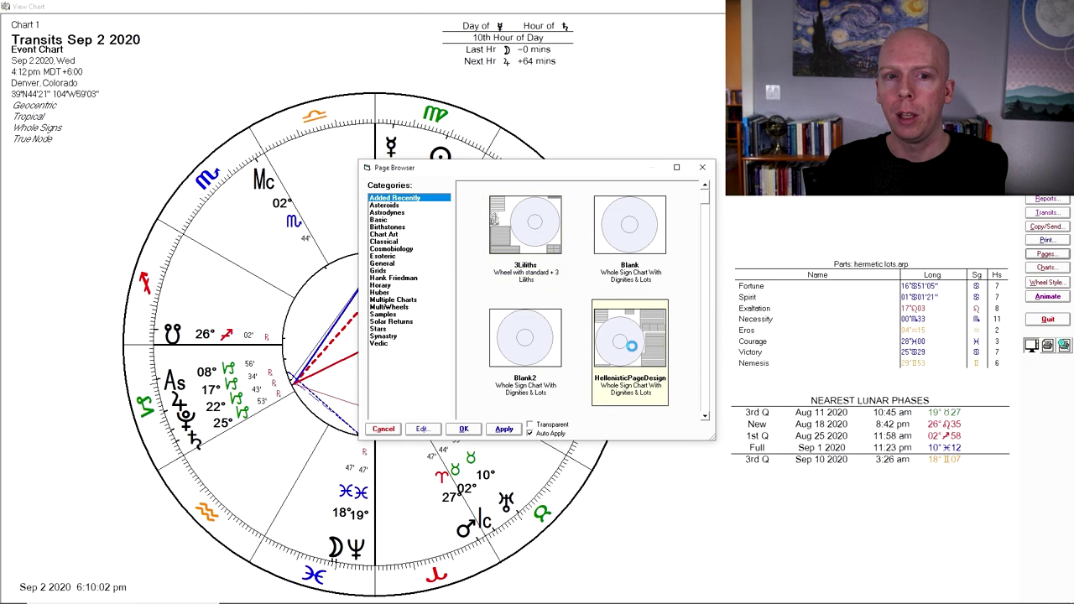
{"action": "left_click", "coordinate": [422, 429]}
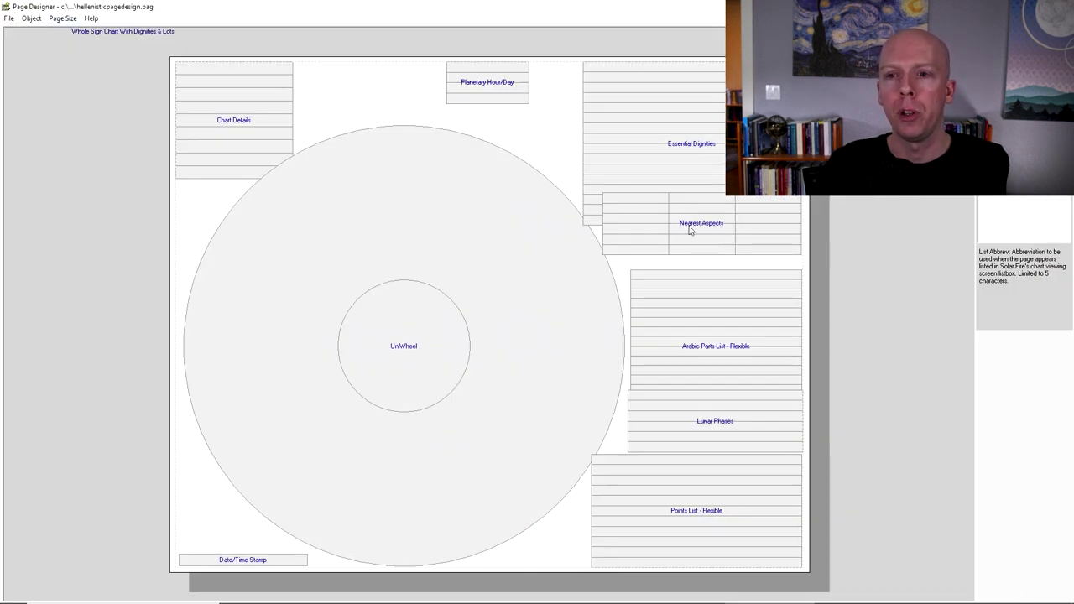
- Try moving the Nearest Aspects block slightly up and the Essential Dignities block down over the wheel in the page layout
{"action": "mouse_move", "coordinate": [691, 228]}
{"action": "left_mouse_down"}
{"action": "mouse_move", "coordinate": [687, 267]}
{"action": "mouse_move", "coordinate": [689, 212]}
{"action": "left_mouse_up"}
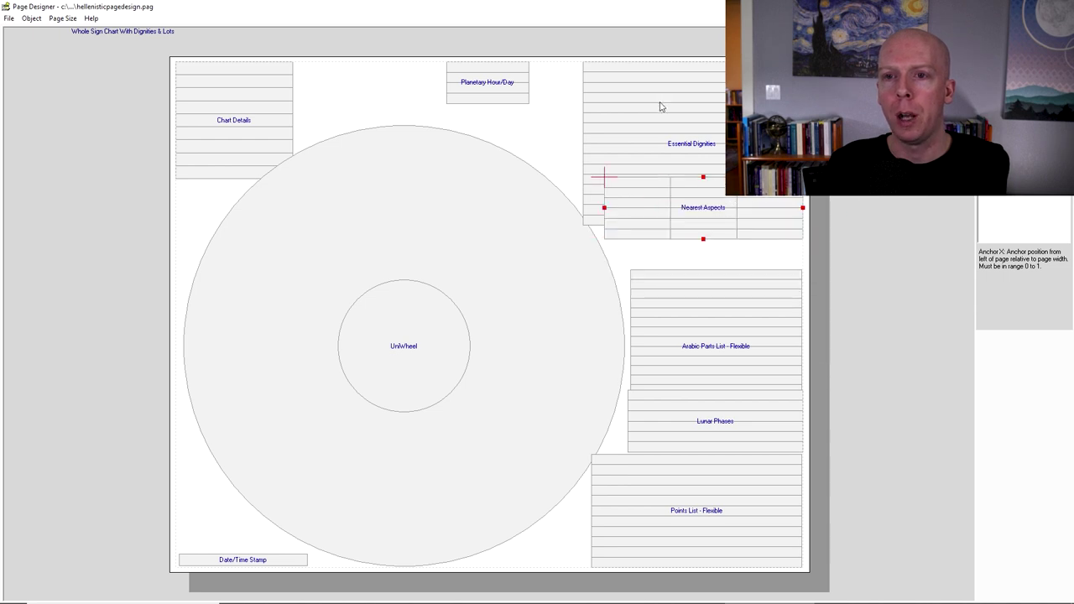
{"action": "left_click_drag", "start_coordinate": [662, 106], "coordinate": [583, 194]}
{"action": "left_click", "coordinate": [56, 20]}
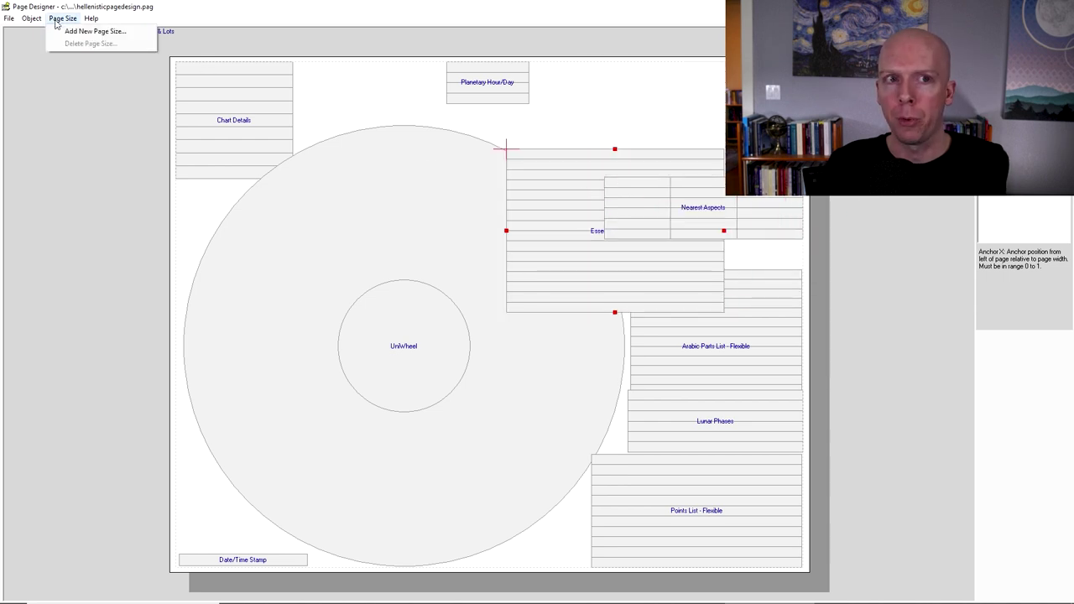
{"action": "key", "text": "Escape"}
{"action": "left_click", "coordinate": [504, 88]}
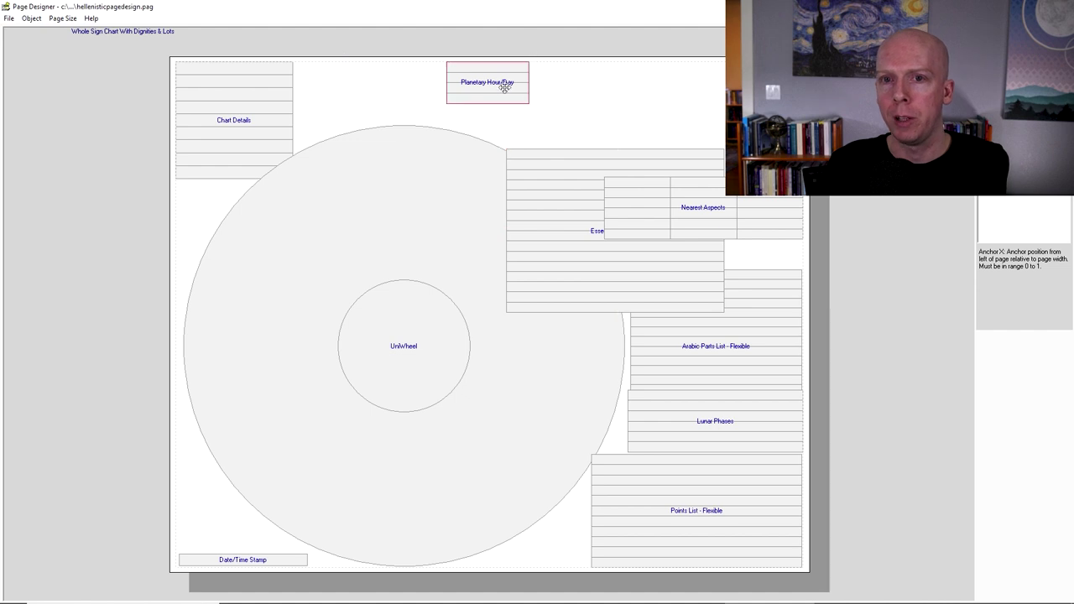
{"action": "left_click", "coordinate": [32, 18]}
{"action": "left_click", "coordinate": [64, 20]}
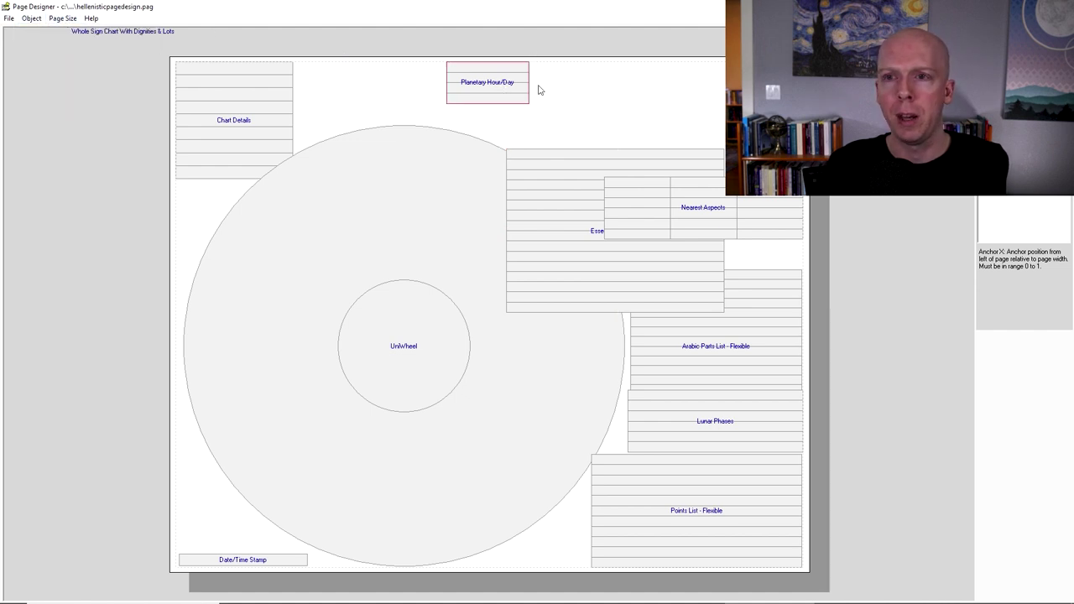
- Close the Page Designer without saving the layout changes and close the Page Browser
{"action": "left_click", "coordinate": [1063, 6]}
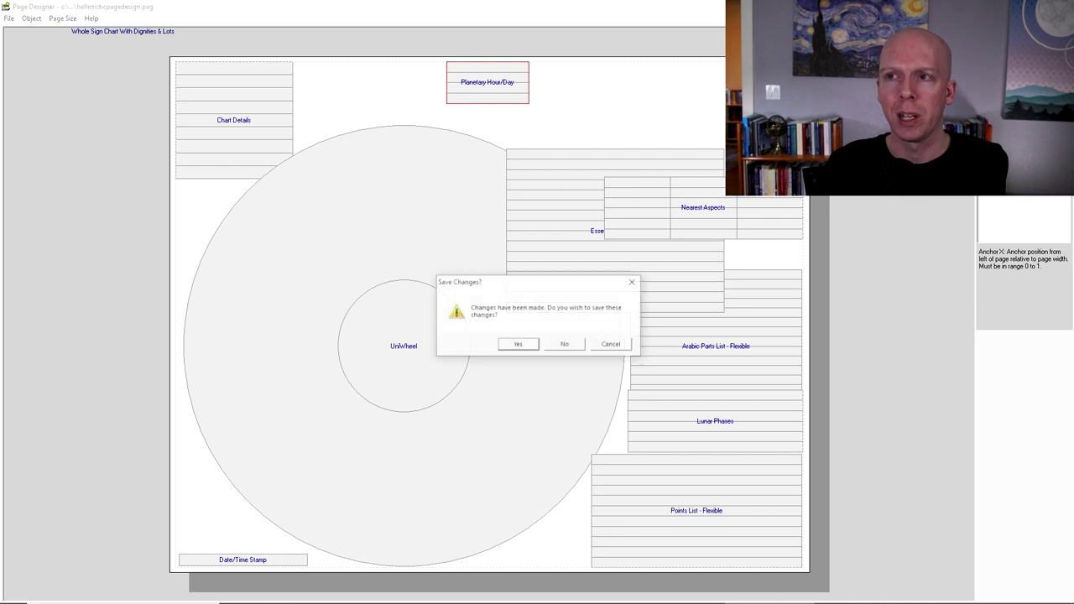
{"action": "left_click", "coordinate": [569, 345]}
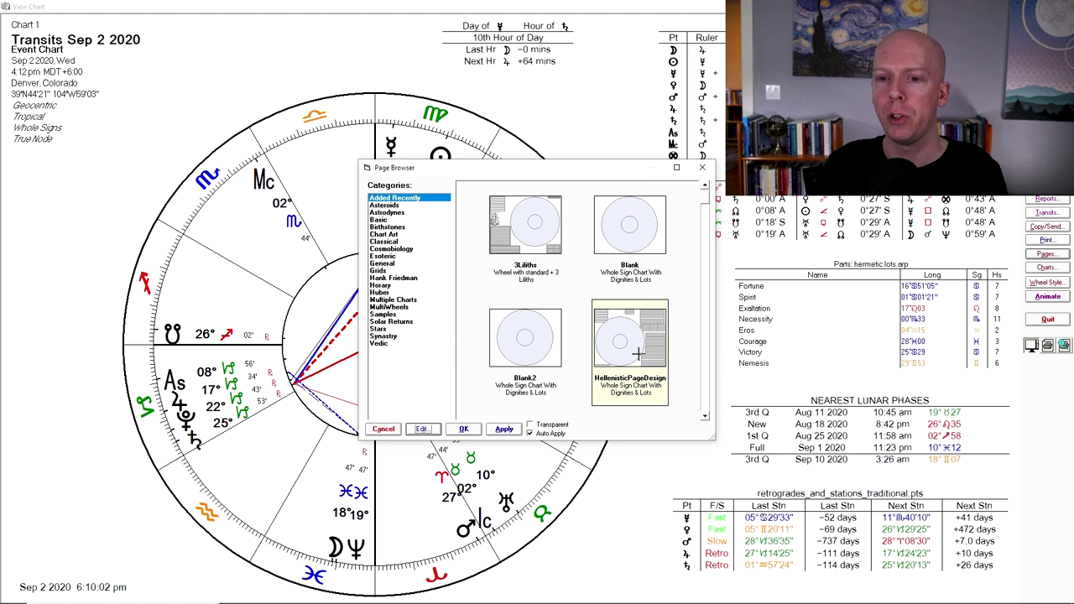
{"action": "left_click", "coordinate": [704, 169]}
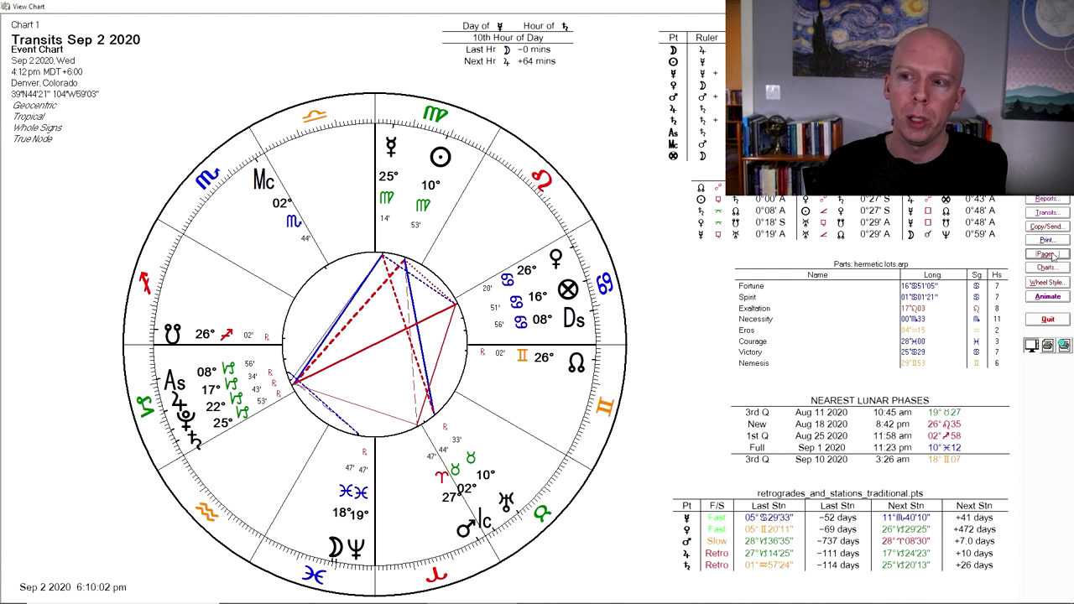
- Open the chart's wheel style list and preview wheel designs including Huber3, Huber2 and Nakshatras
{"action": "left_click", "coordinate": [1047, 284]}
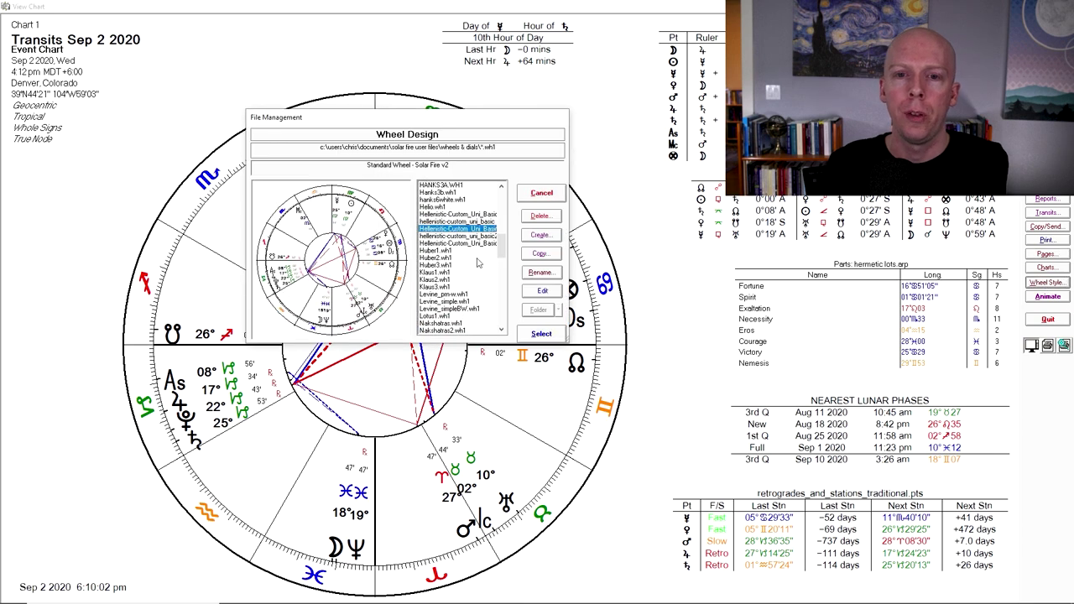
{"action": "key", "text": "Down"}
{"action": "key", "text": "Down"}
{"action": "key", "text": "Down"}
{"action": "key", "text": "Down"}
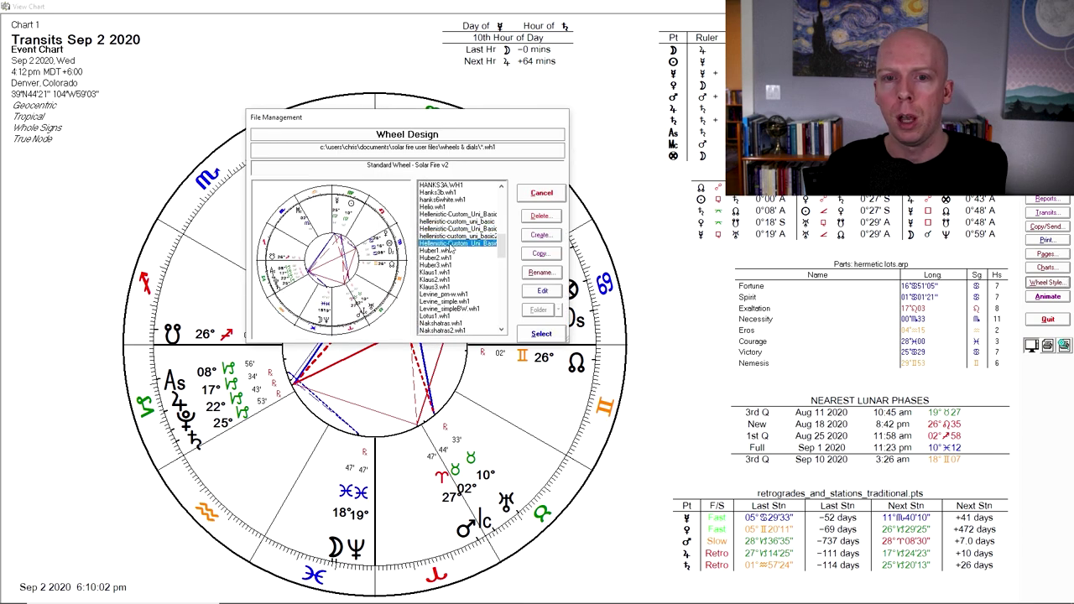
{"action": "key", "text": "Down"}
{"action": "key", "text": "Down"}
{"action": "key", "text": "Down"}
{"action": "key", "text": "Up"}
{"action": "key", "text": "Up"}
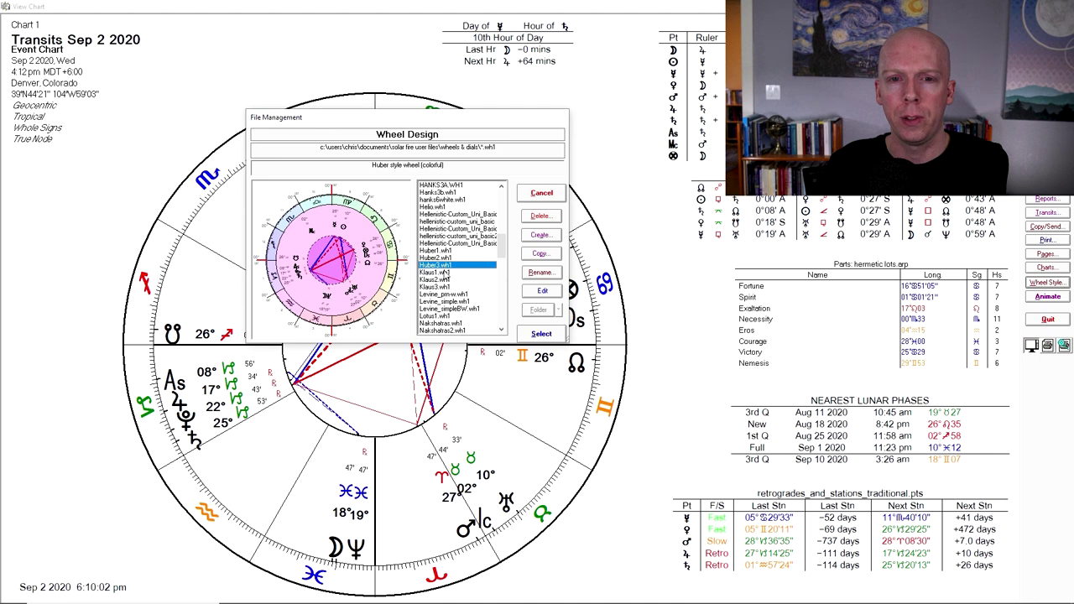
{"action": "key", "text": "Up"}
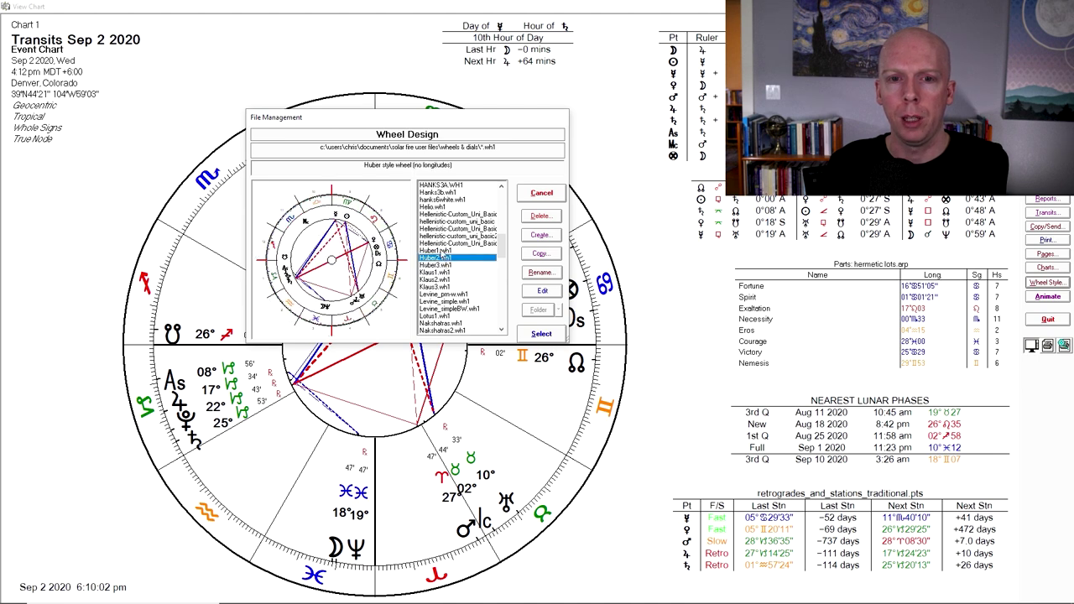
{"action": "left_click", "coordinate": [444, 251]}
{"action": "left_click", "coordinate": [451, 300]}
{"action": "left_click", "coordinate": [450, 320]}
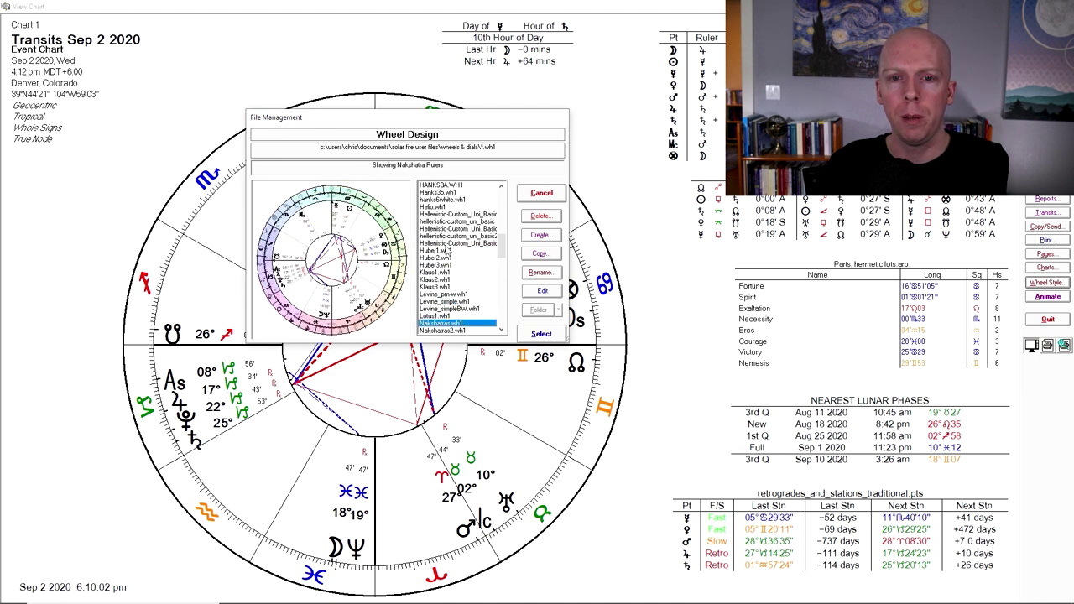
- Compare the previews of the custom Hellenistic uni-wheel basic designs in the wheel design list
{"action": "left_click", "coordinate": [448, 243]}
{"action": "left_click", "coordinate": [450, 221]}
{"action": "left_click", "coordinate": [451, 231]}
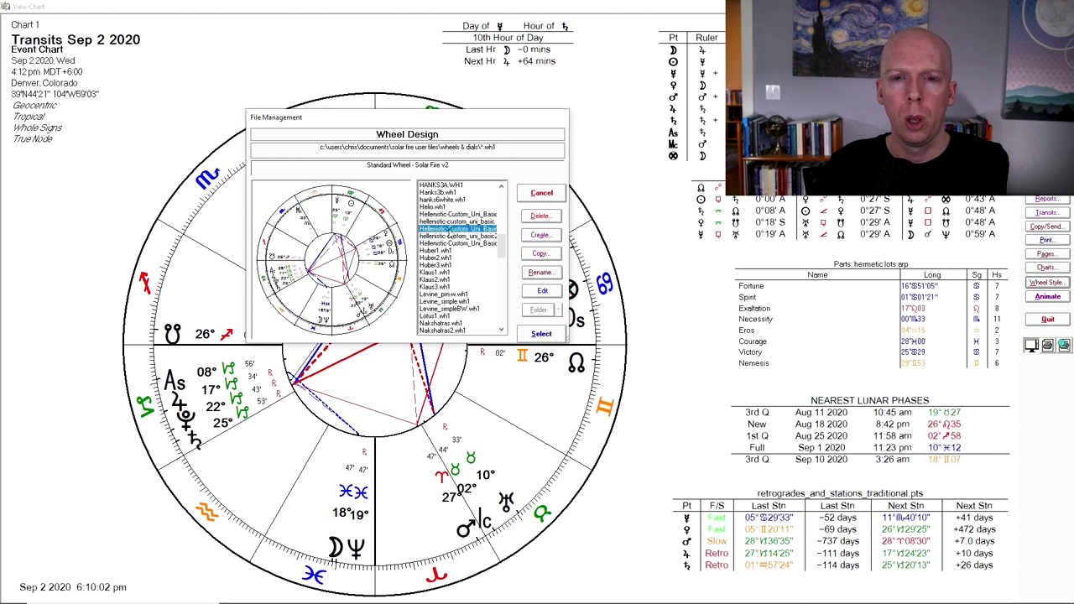
{"action": "left_click", "coordinate": [452, 245]}
{"action": "left_click", "coordinate": [452, 228]}
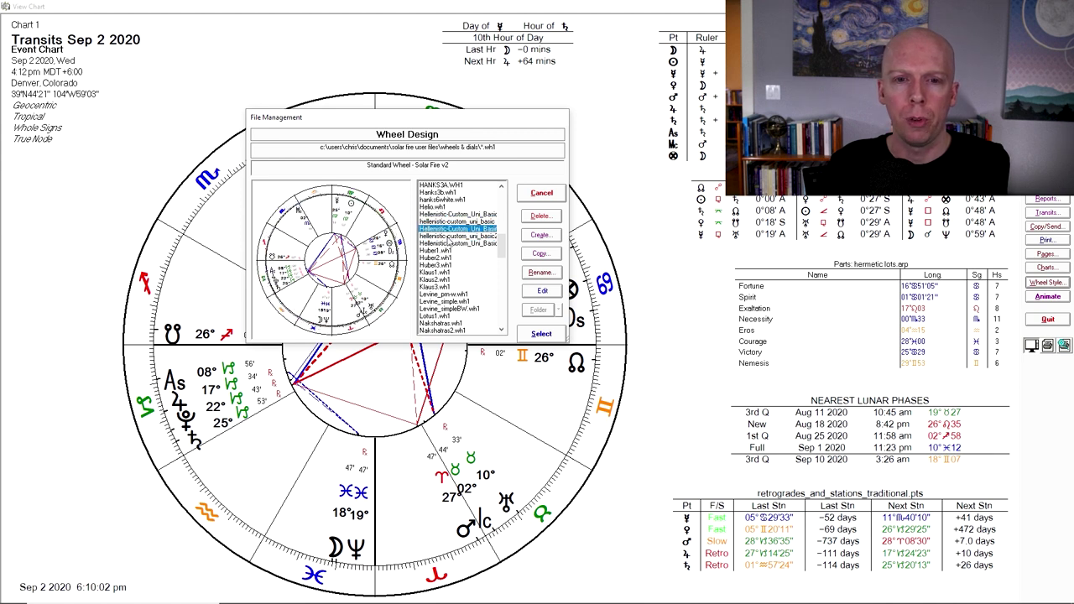
{"action": "left_click", "coordinate": [450, 237]}
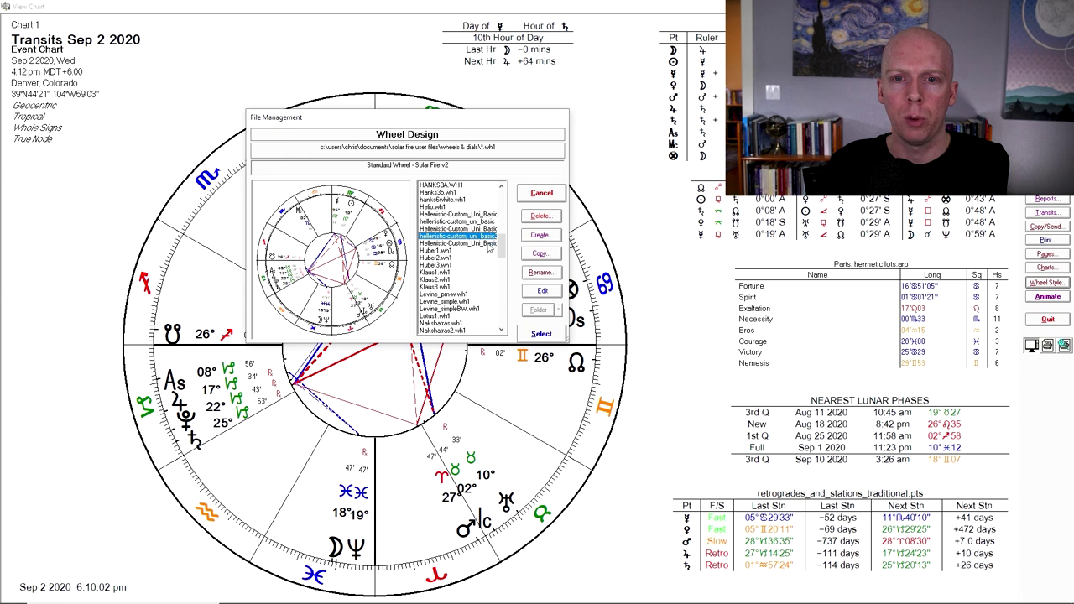